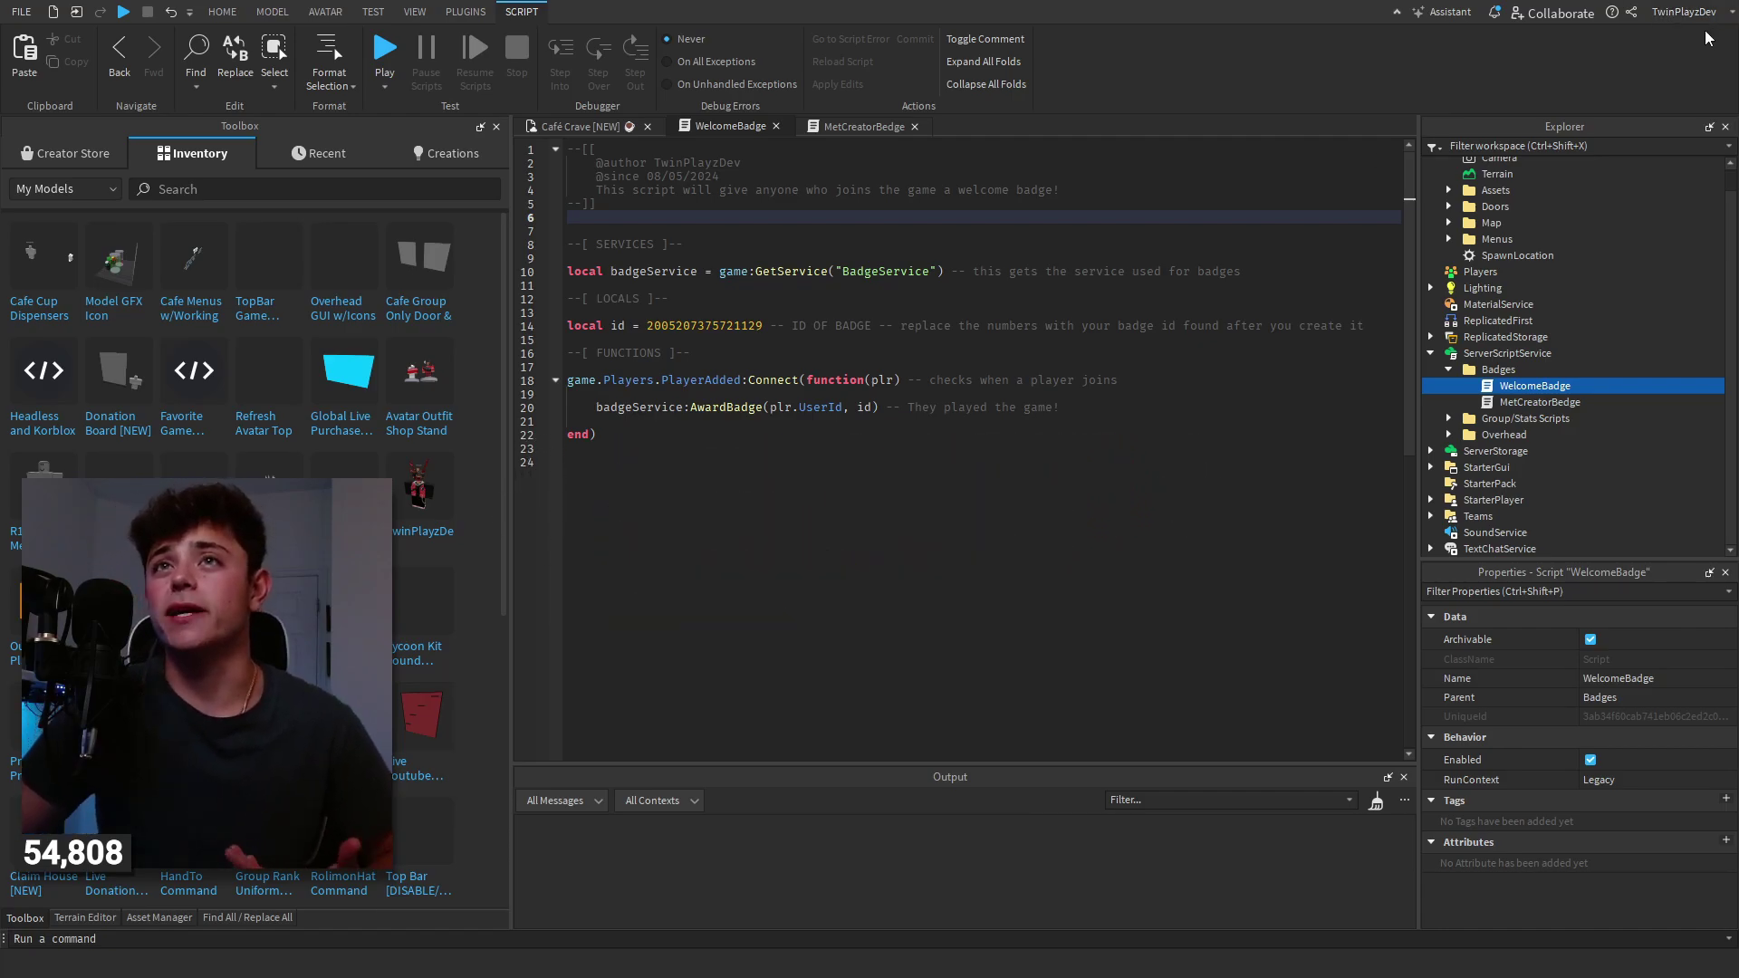
- Inspect the badgeService declaration on line 10 and the WelcomeBadge script in the Explorer
click(679, 313)
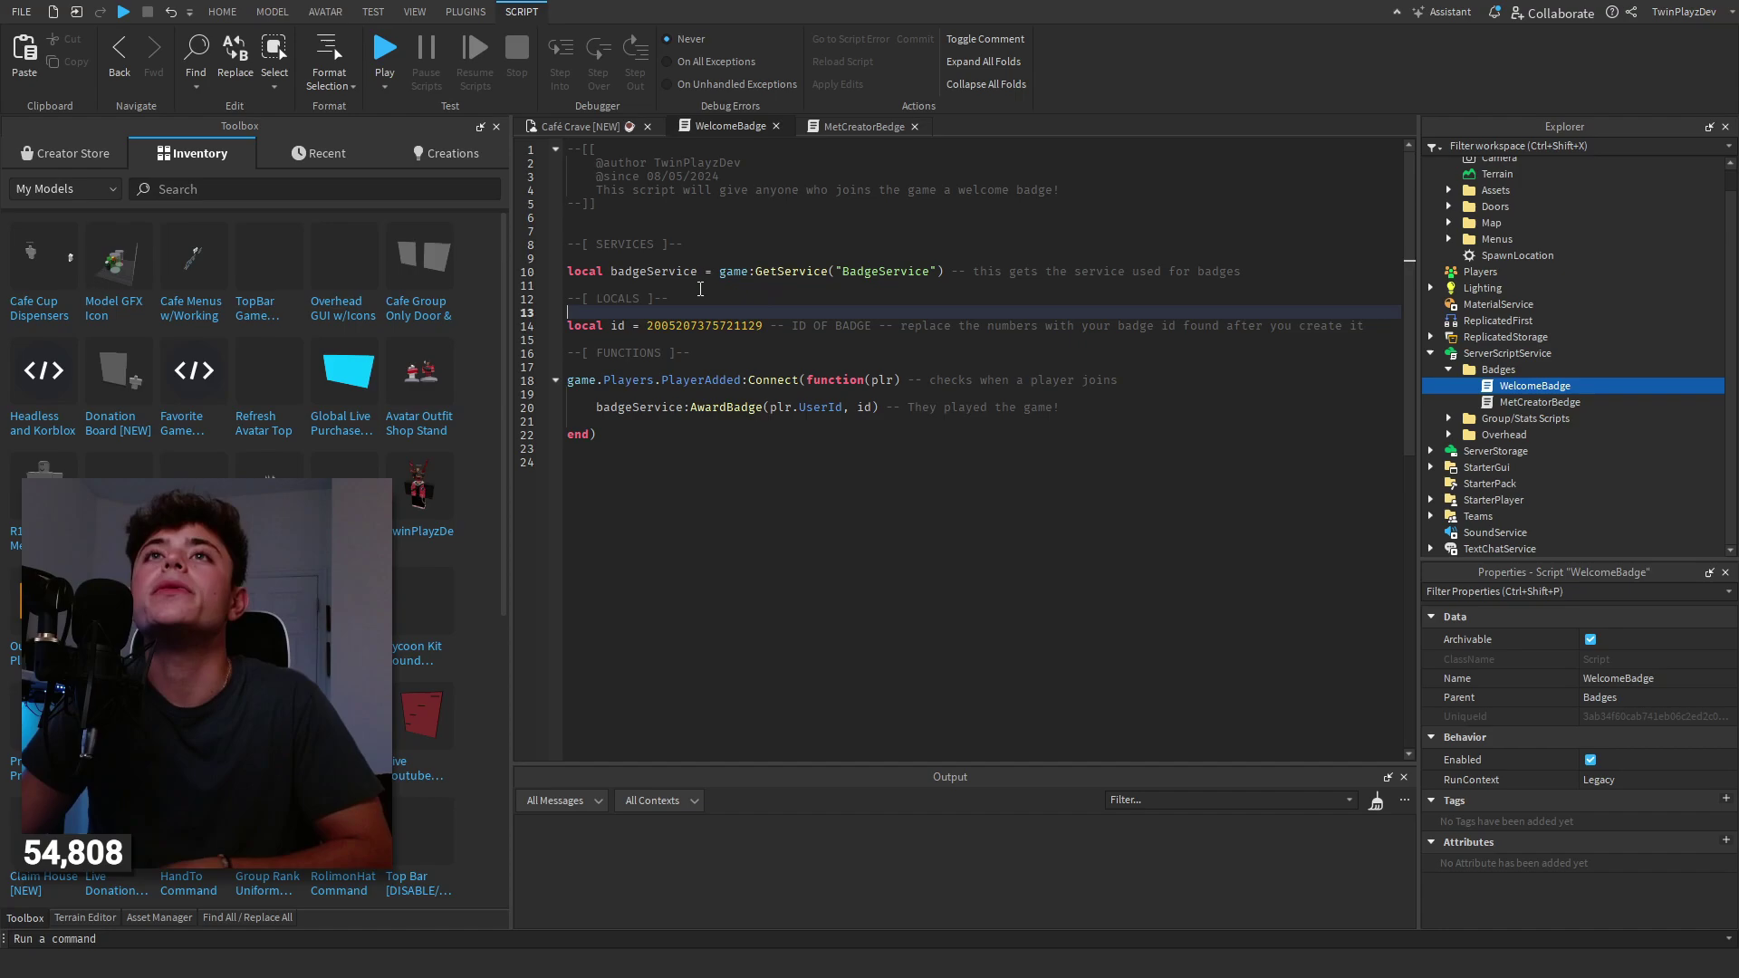
drag(570, 266, 1164, 268)
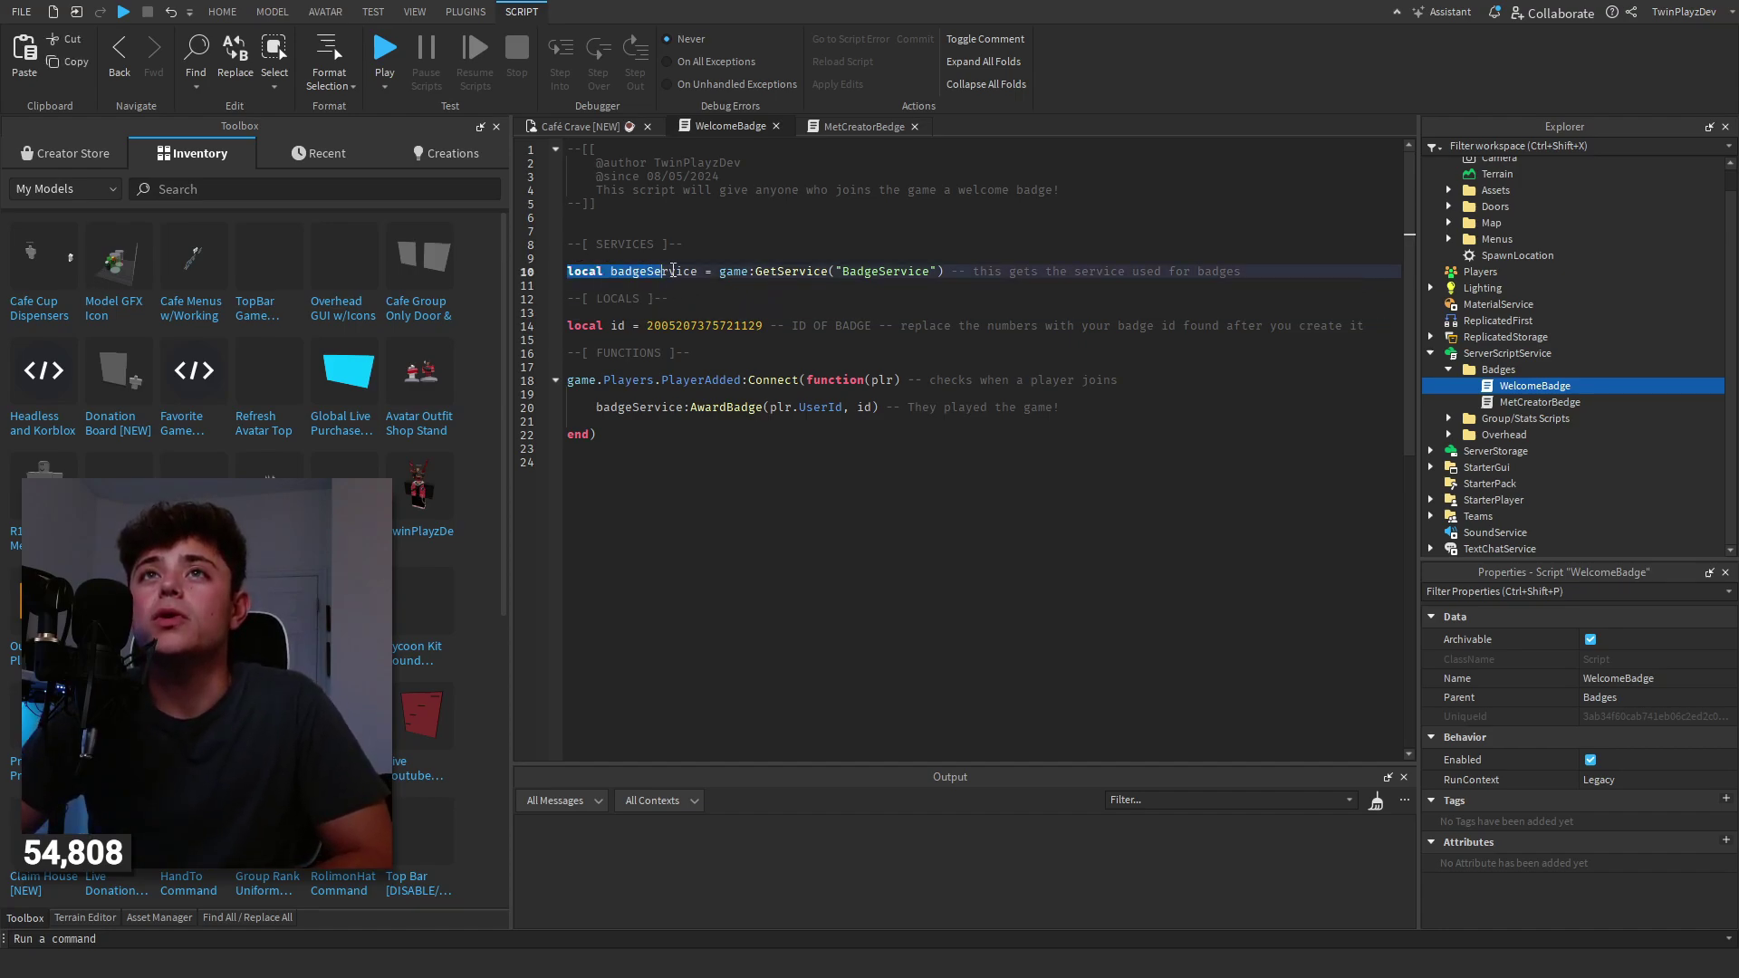
click(1302, 266)
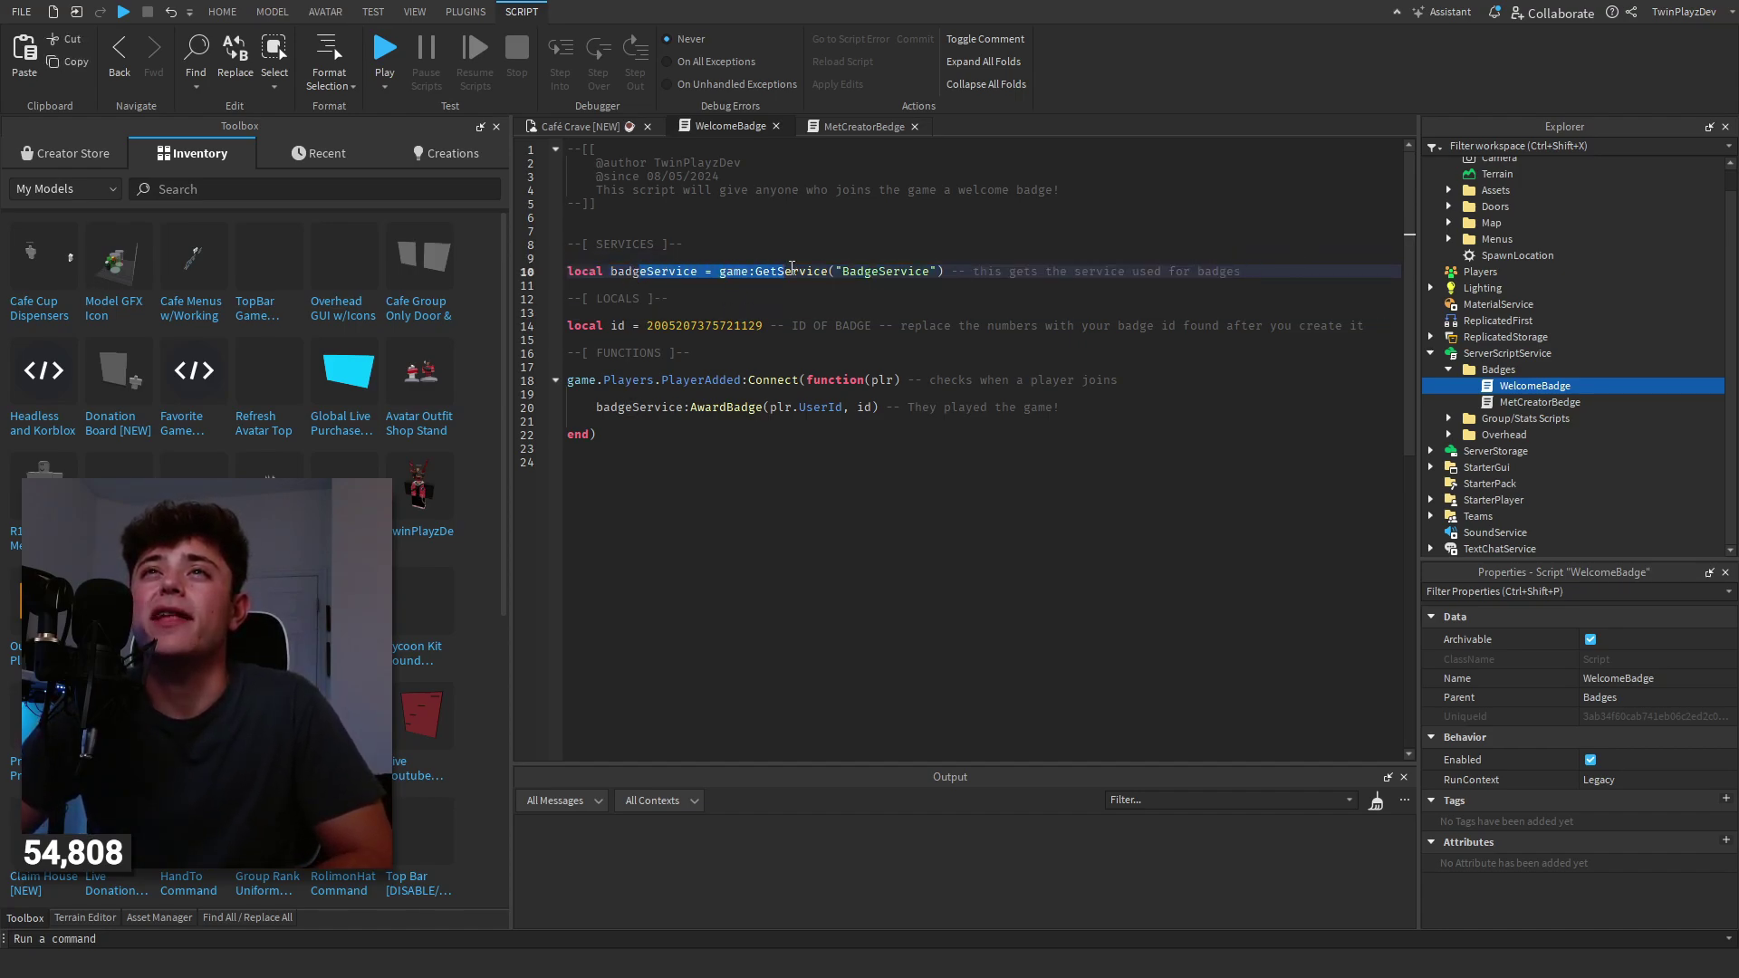
click(872, 274)
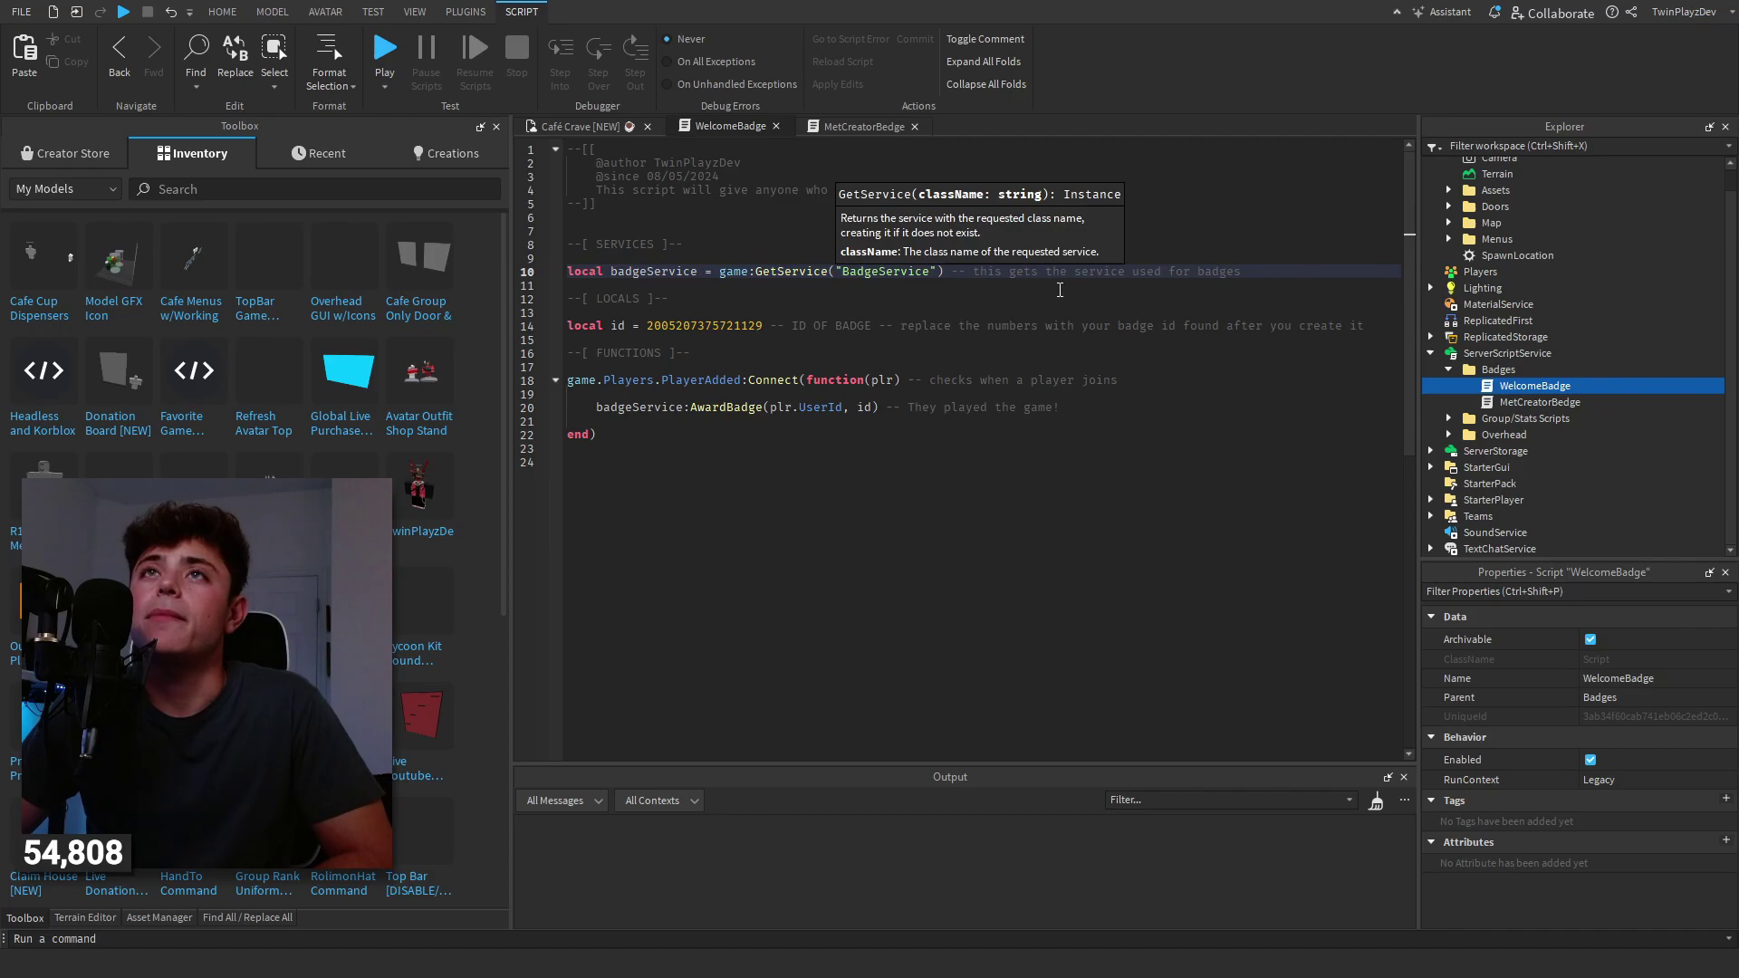
click(1517, 384)
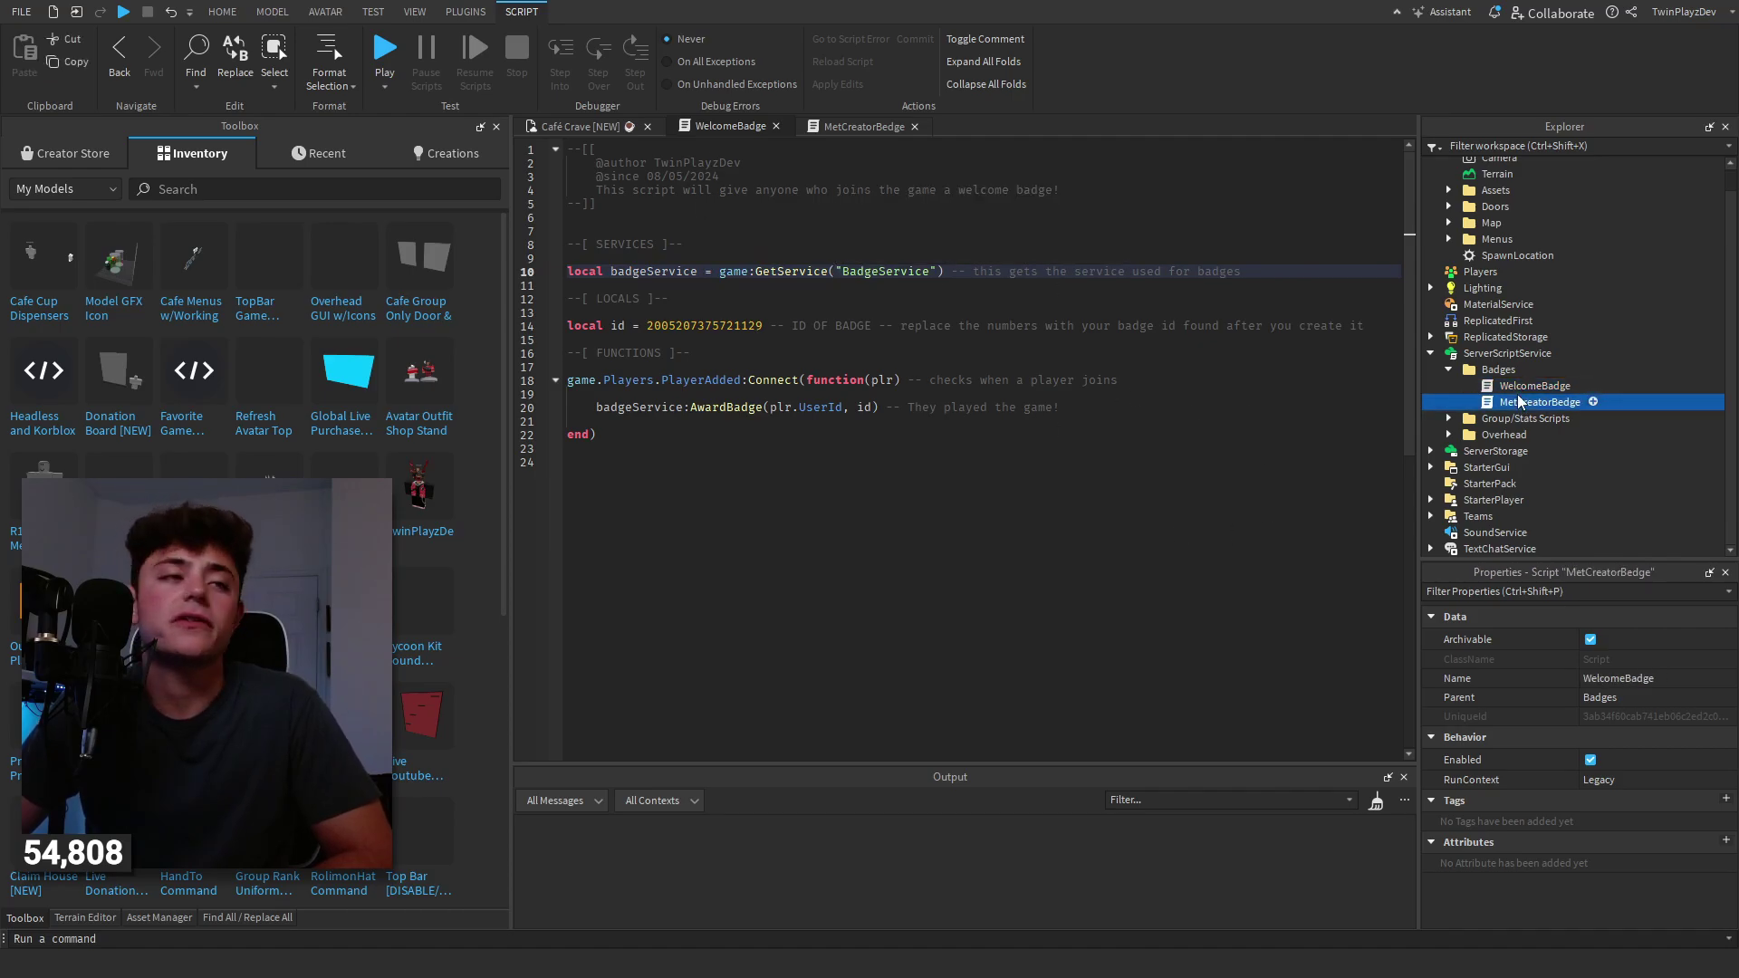
click(1523, 354)
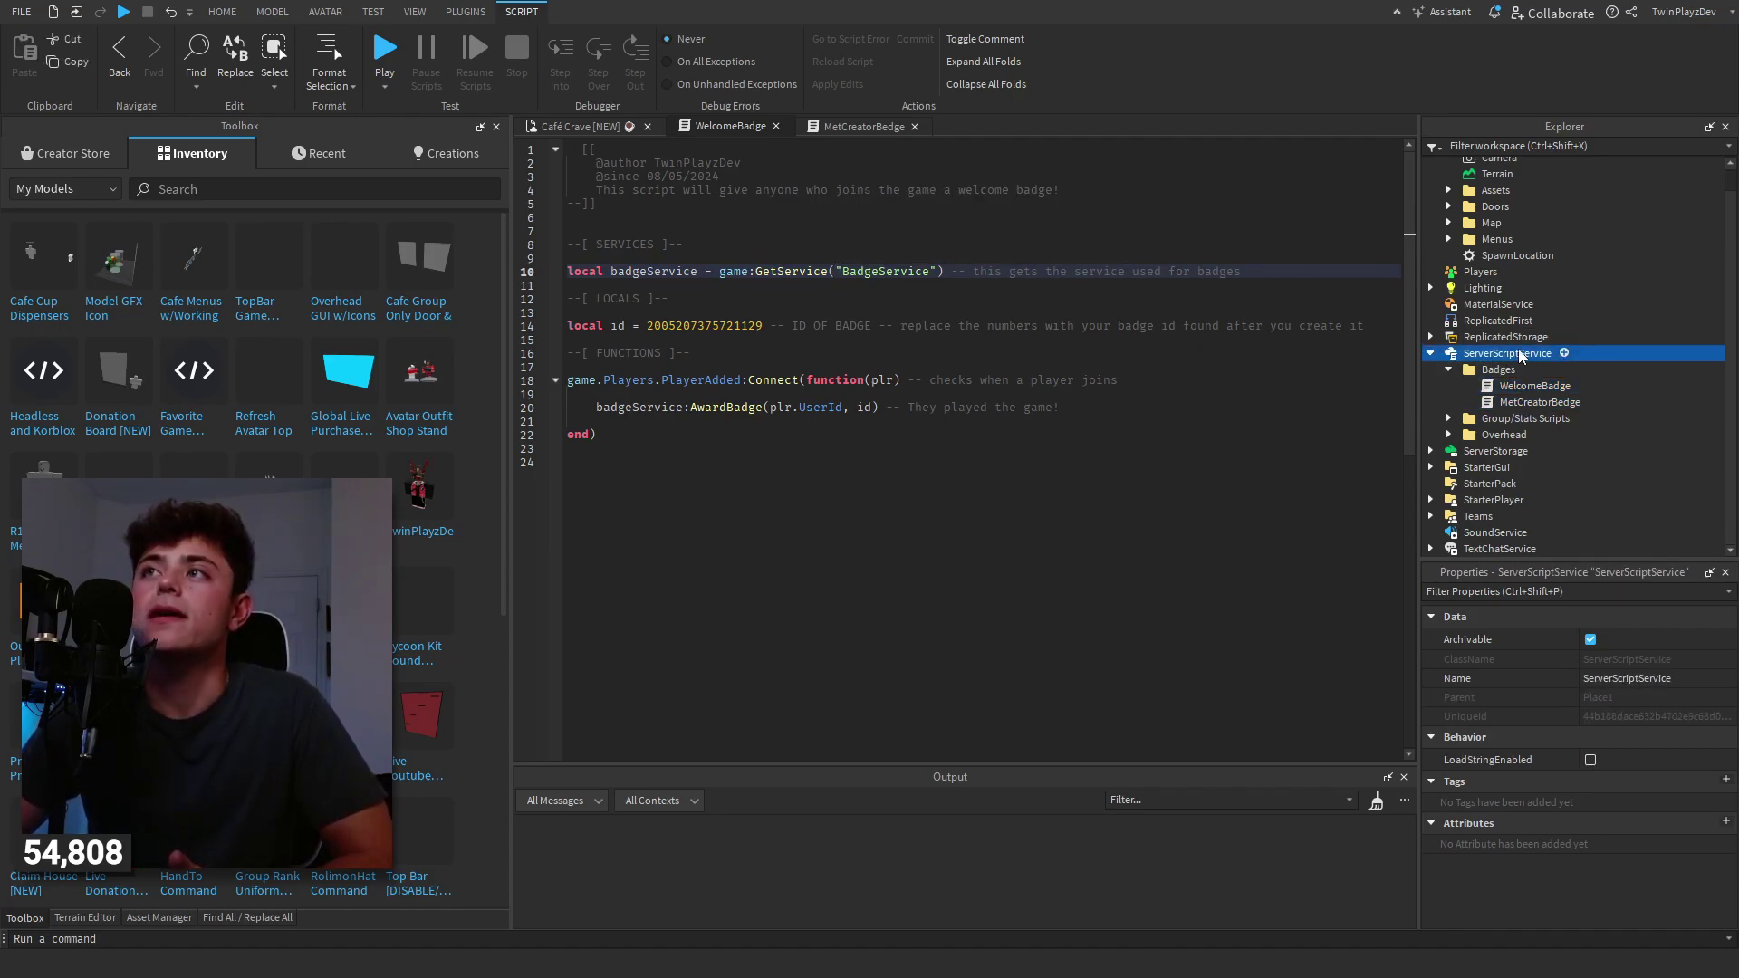
click(1647, 355)
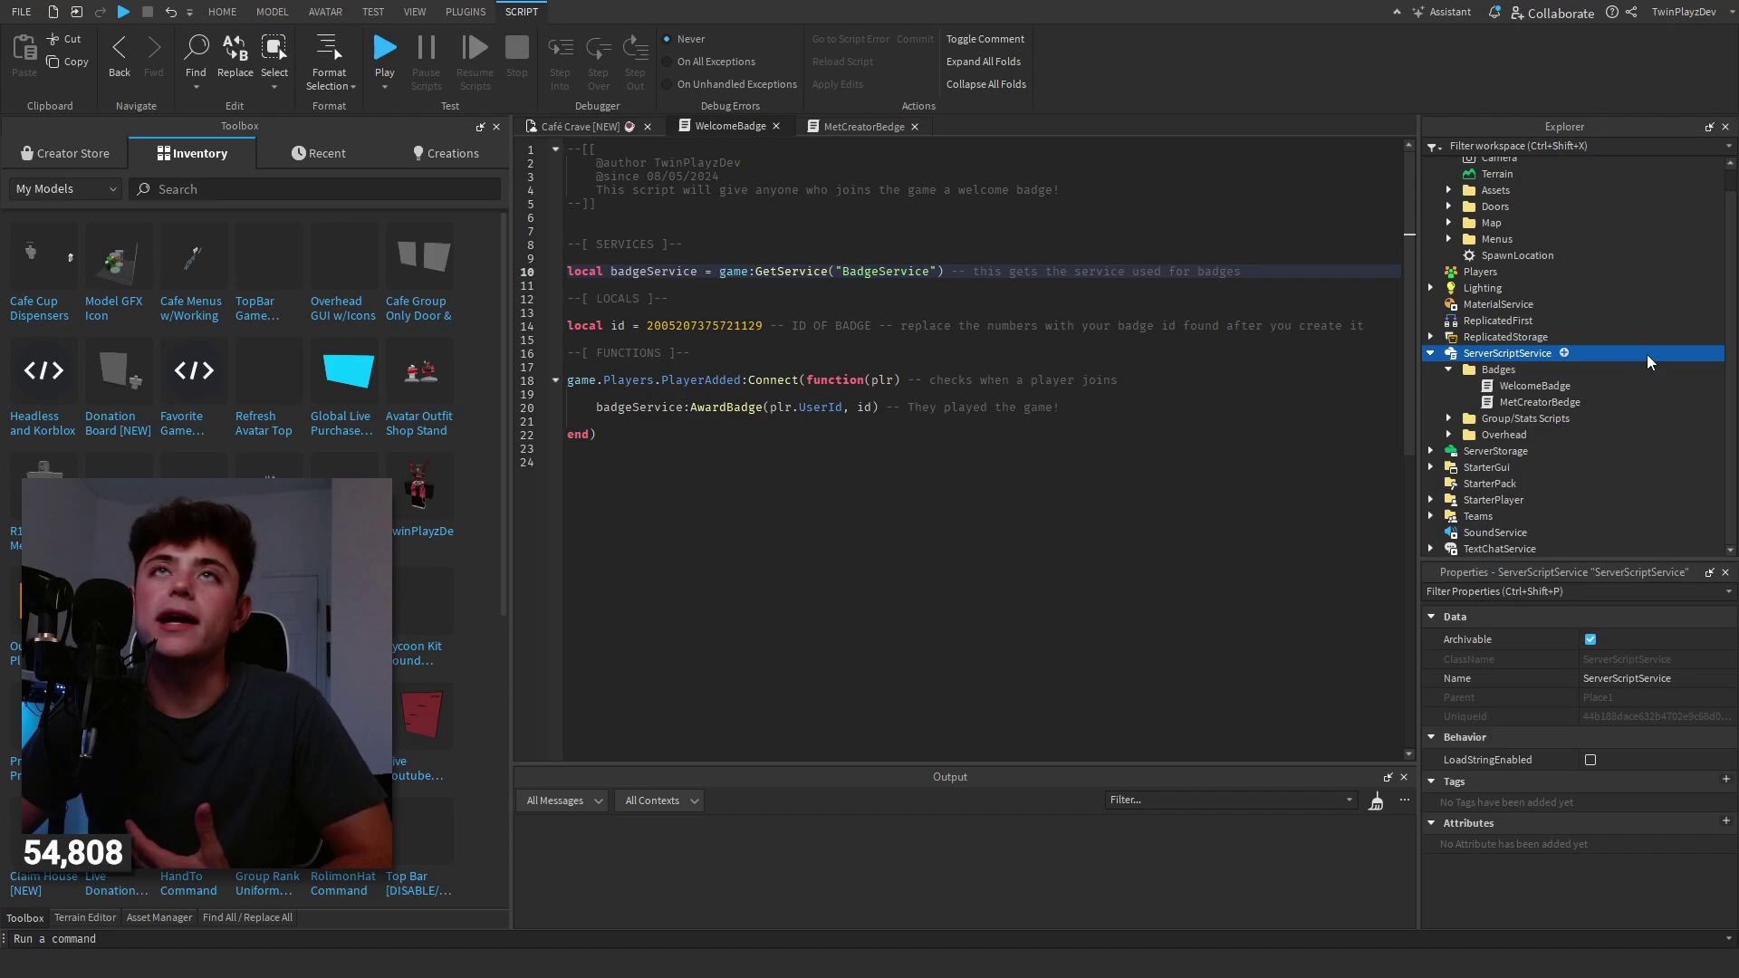
- Review the header comment and highlight every use of badgeService
click(1070, 451)
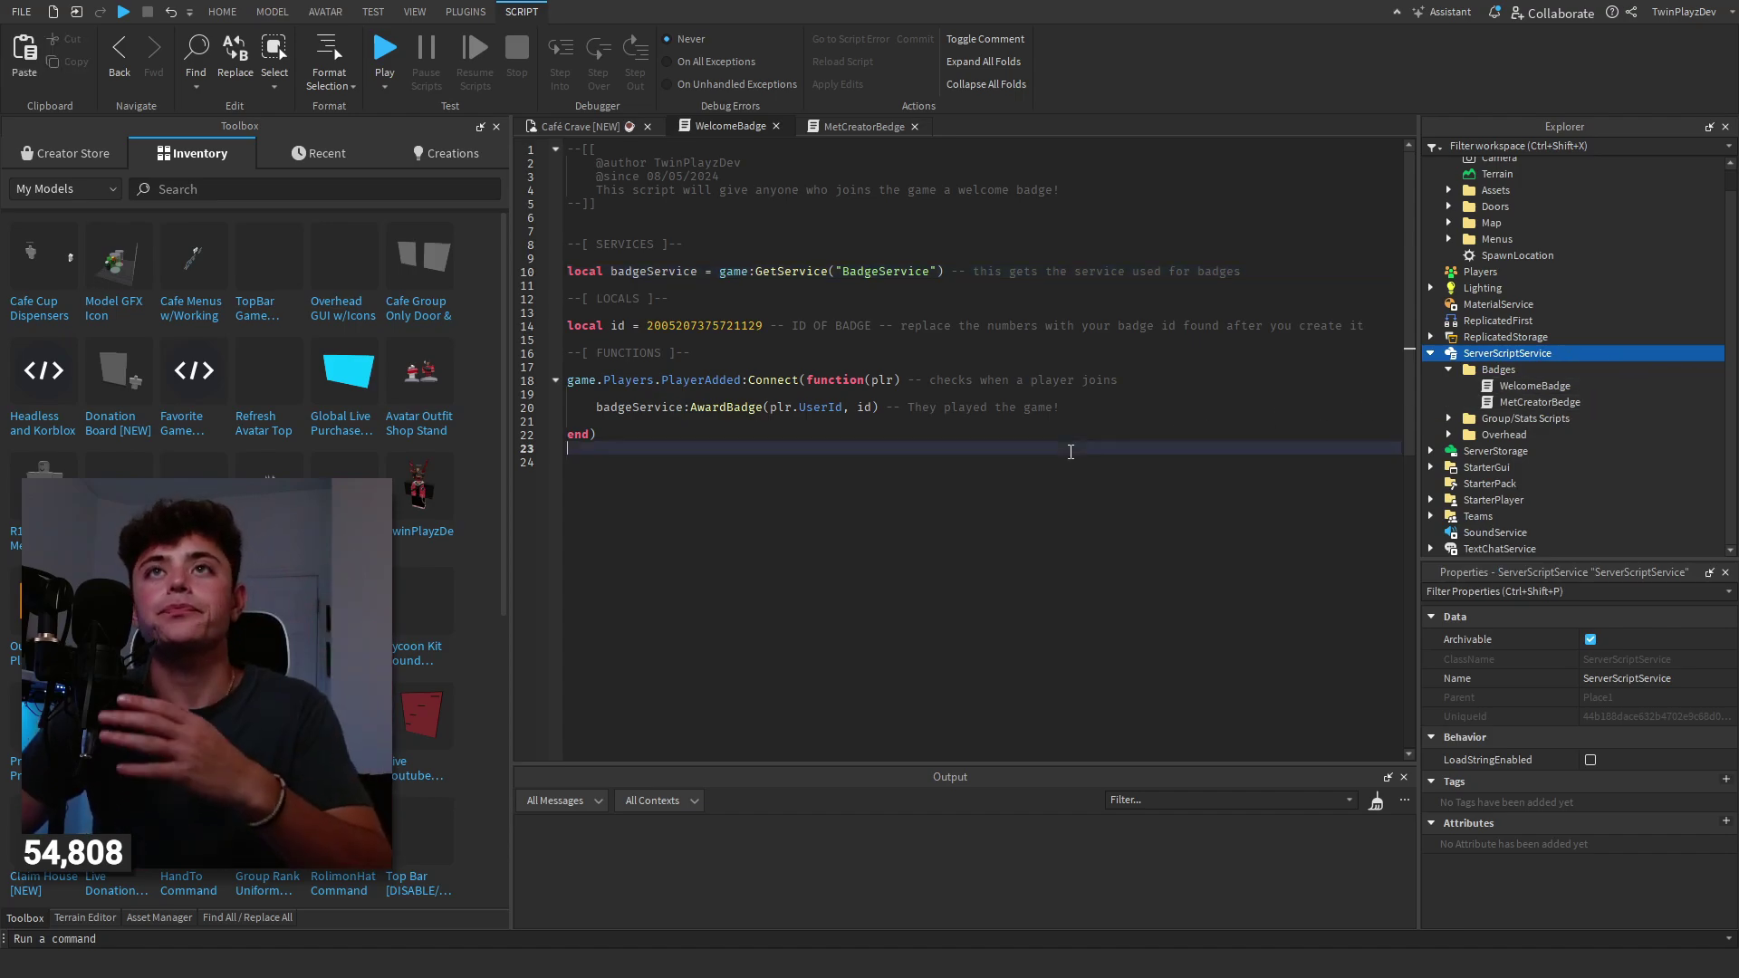
click(703, 181)
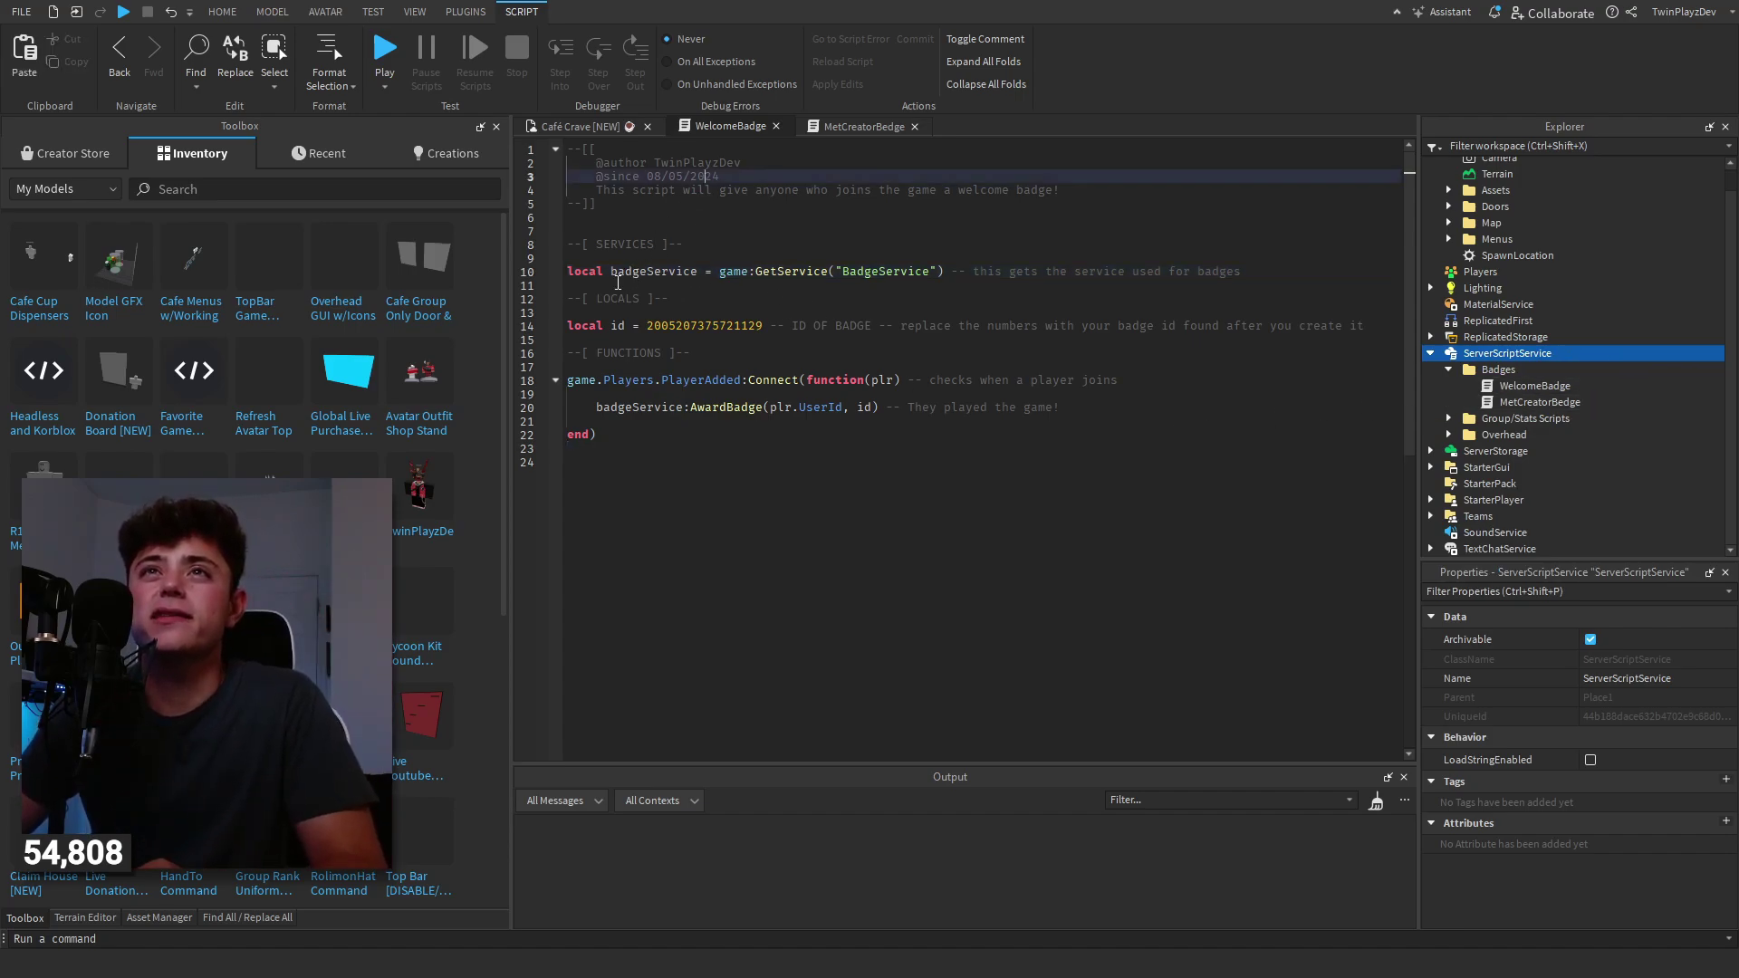
drag(566, 270, 613, 462)
click(611, 469)
click(610, 271)
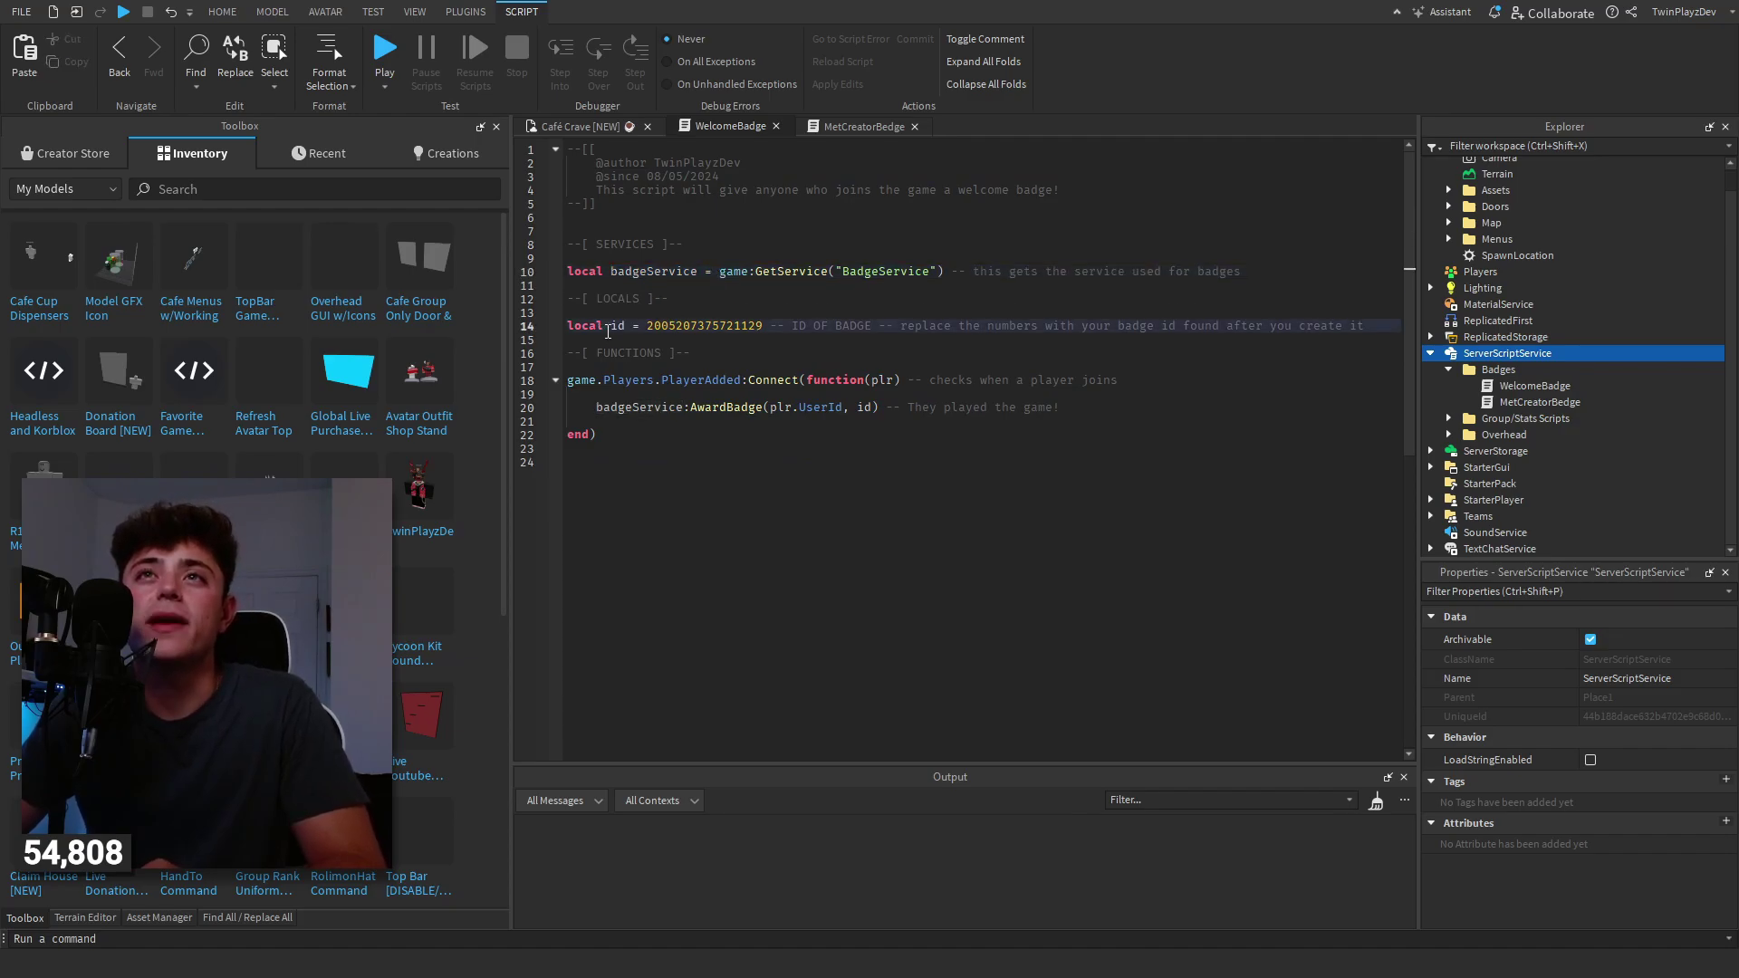
- Inspect the badge ID on line 14 and the PlayerAdded function block
triple_click(638, 327)
click(650, 339)
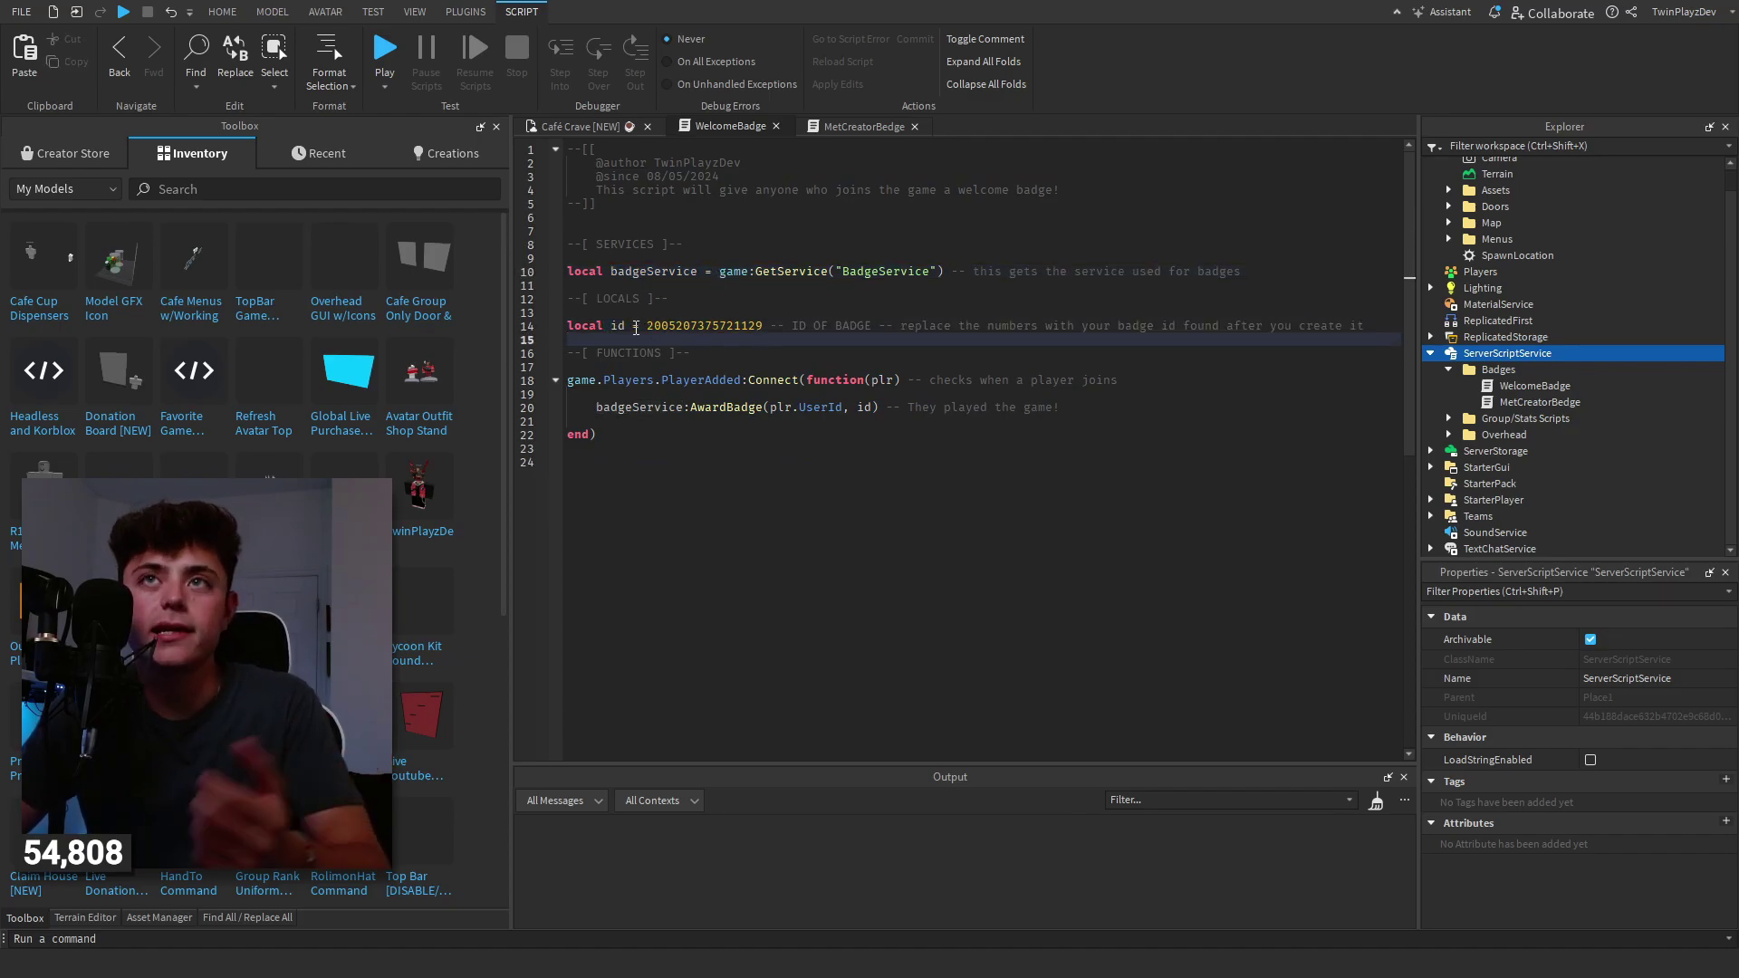
double_click(672, 325)
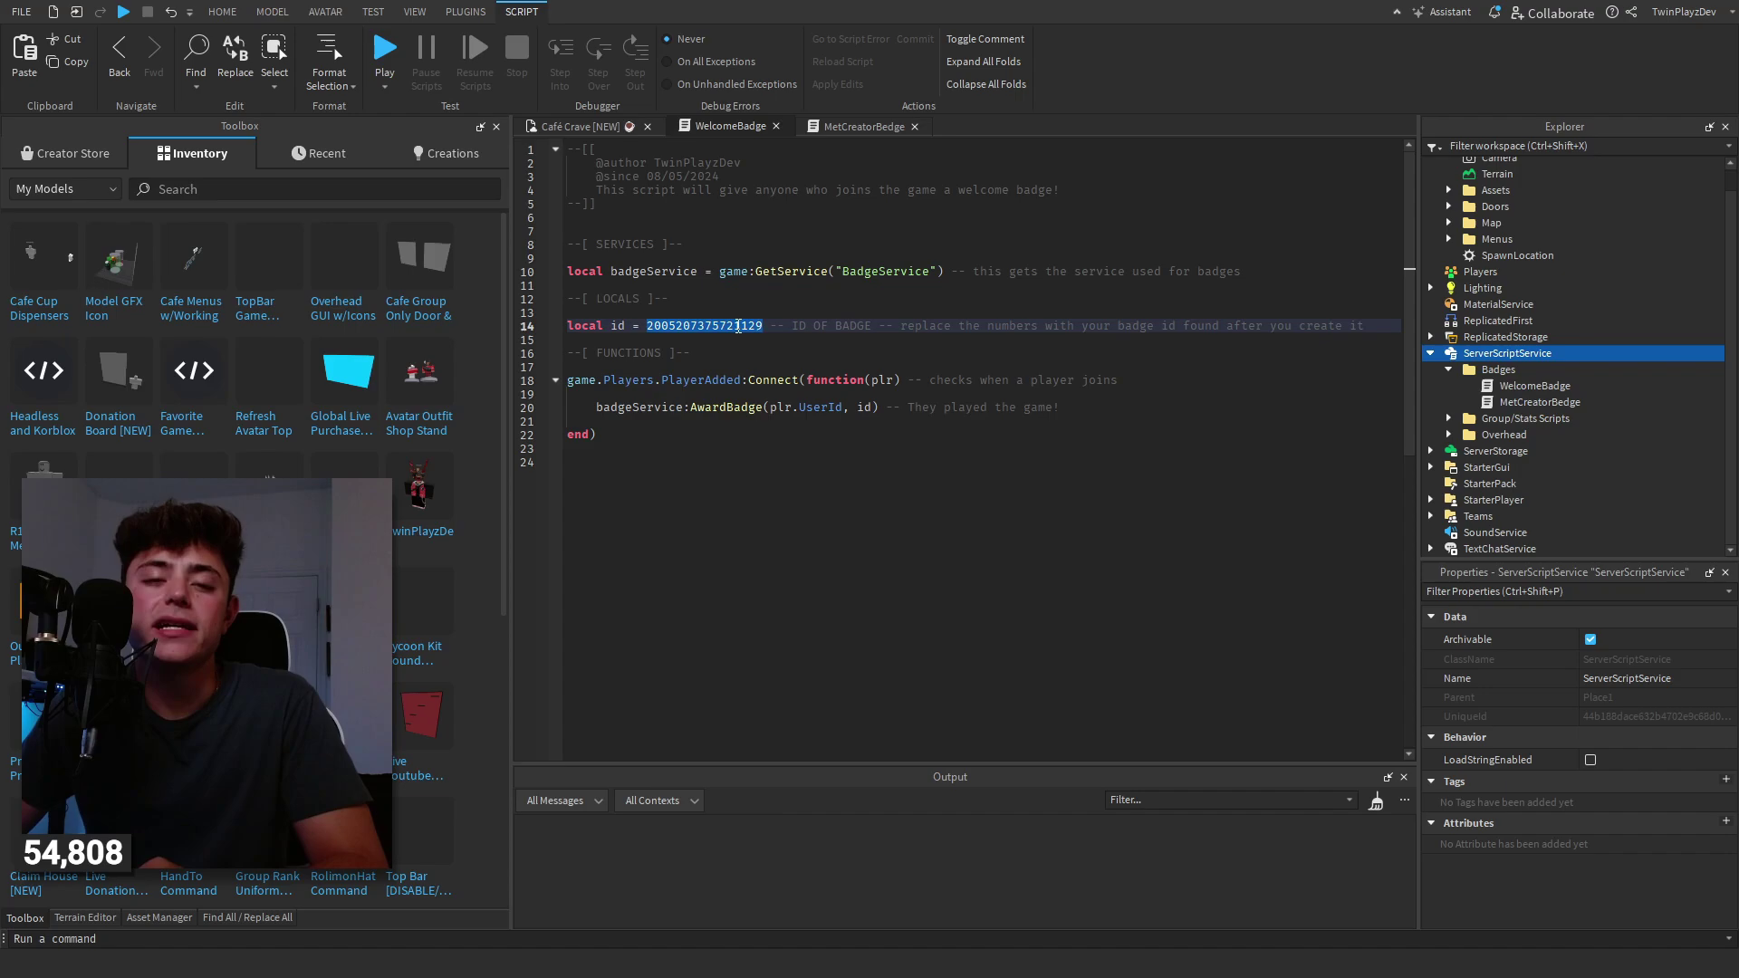
click(733, 326)
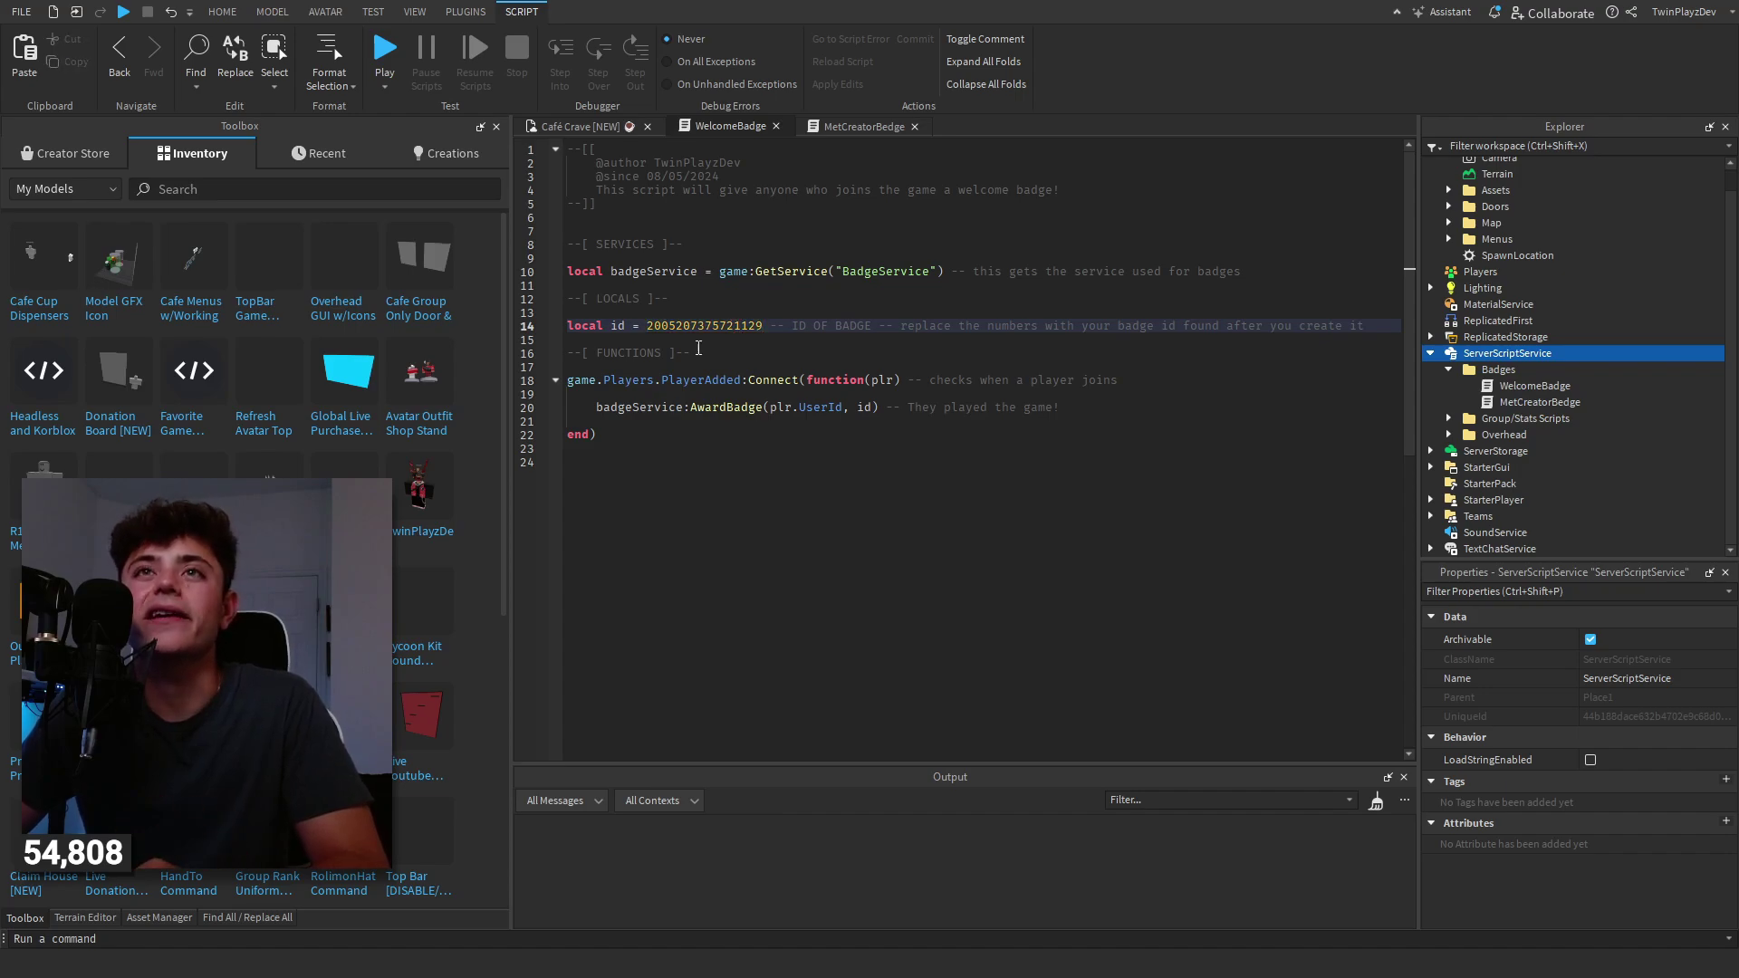
drag(567, 380, 612, 432)
click(612, 434)
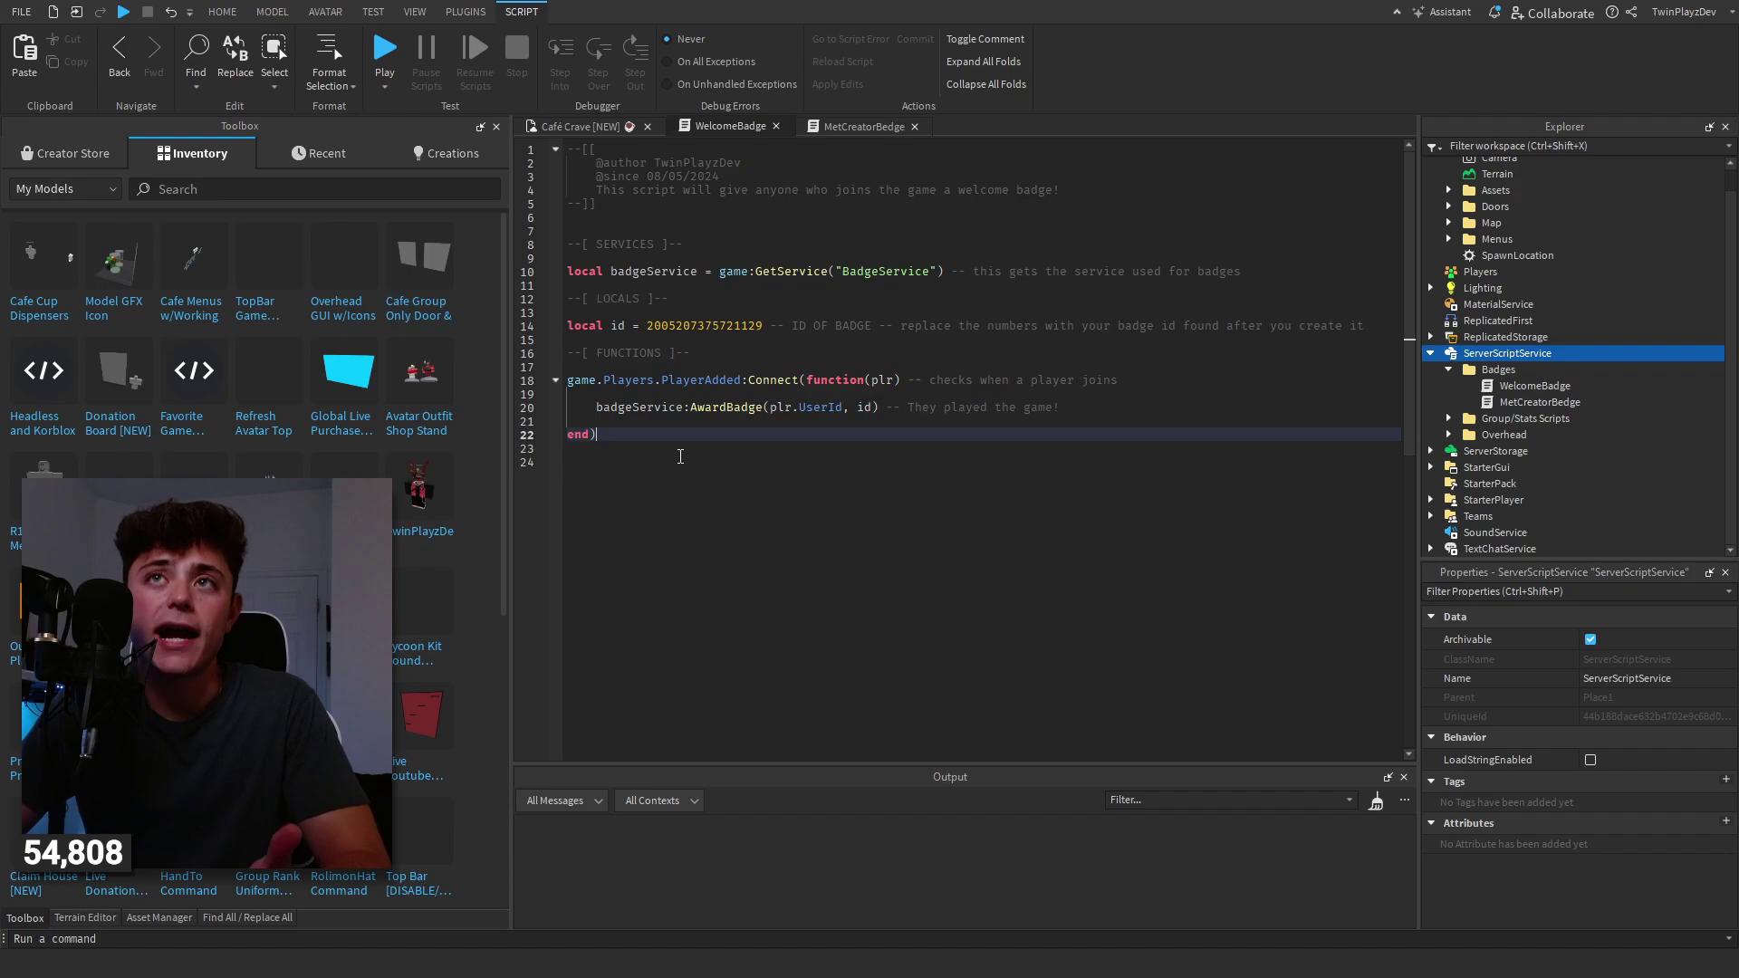
- Inspect the PlayerAdded connection and the AwardBadge call using plr.UserId on line 20
drag(673, 380, 864, 382)
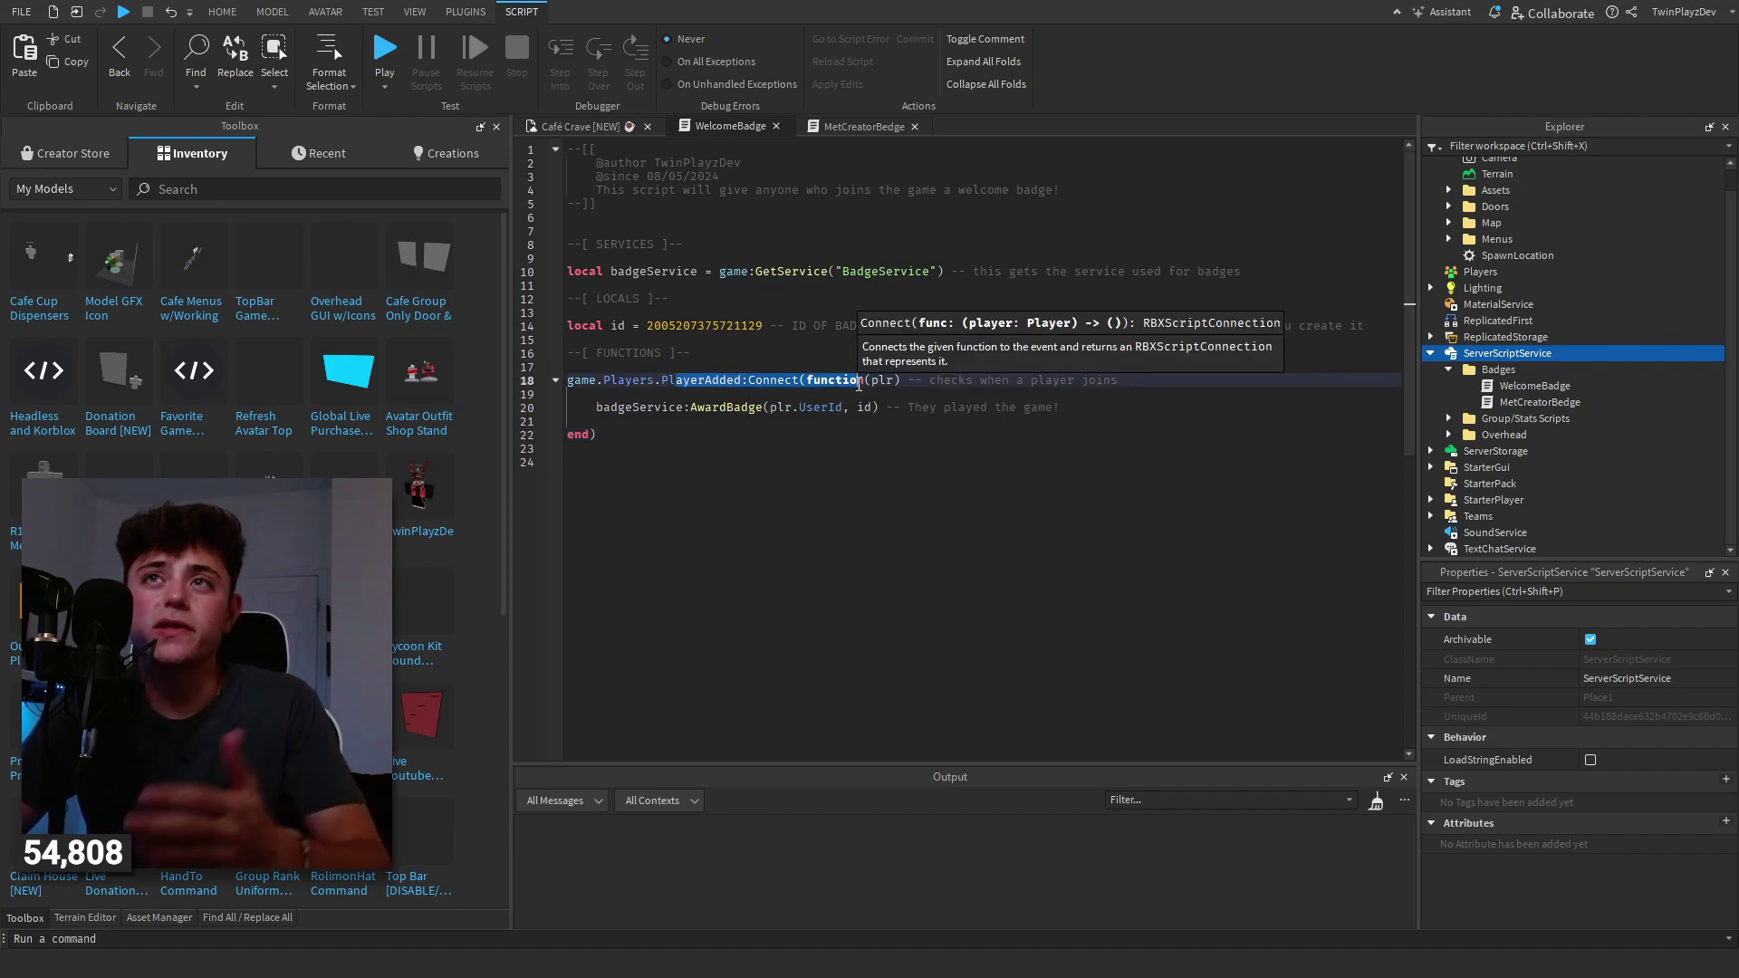
click(875, 381)
double_click(875, 382)
click(598, 408)
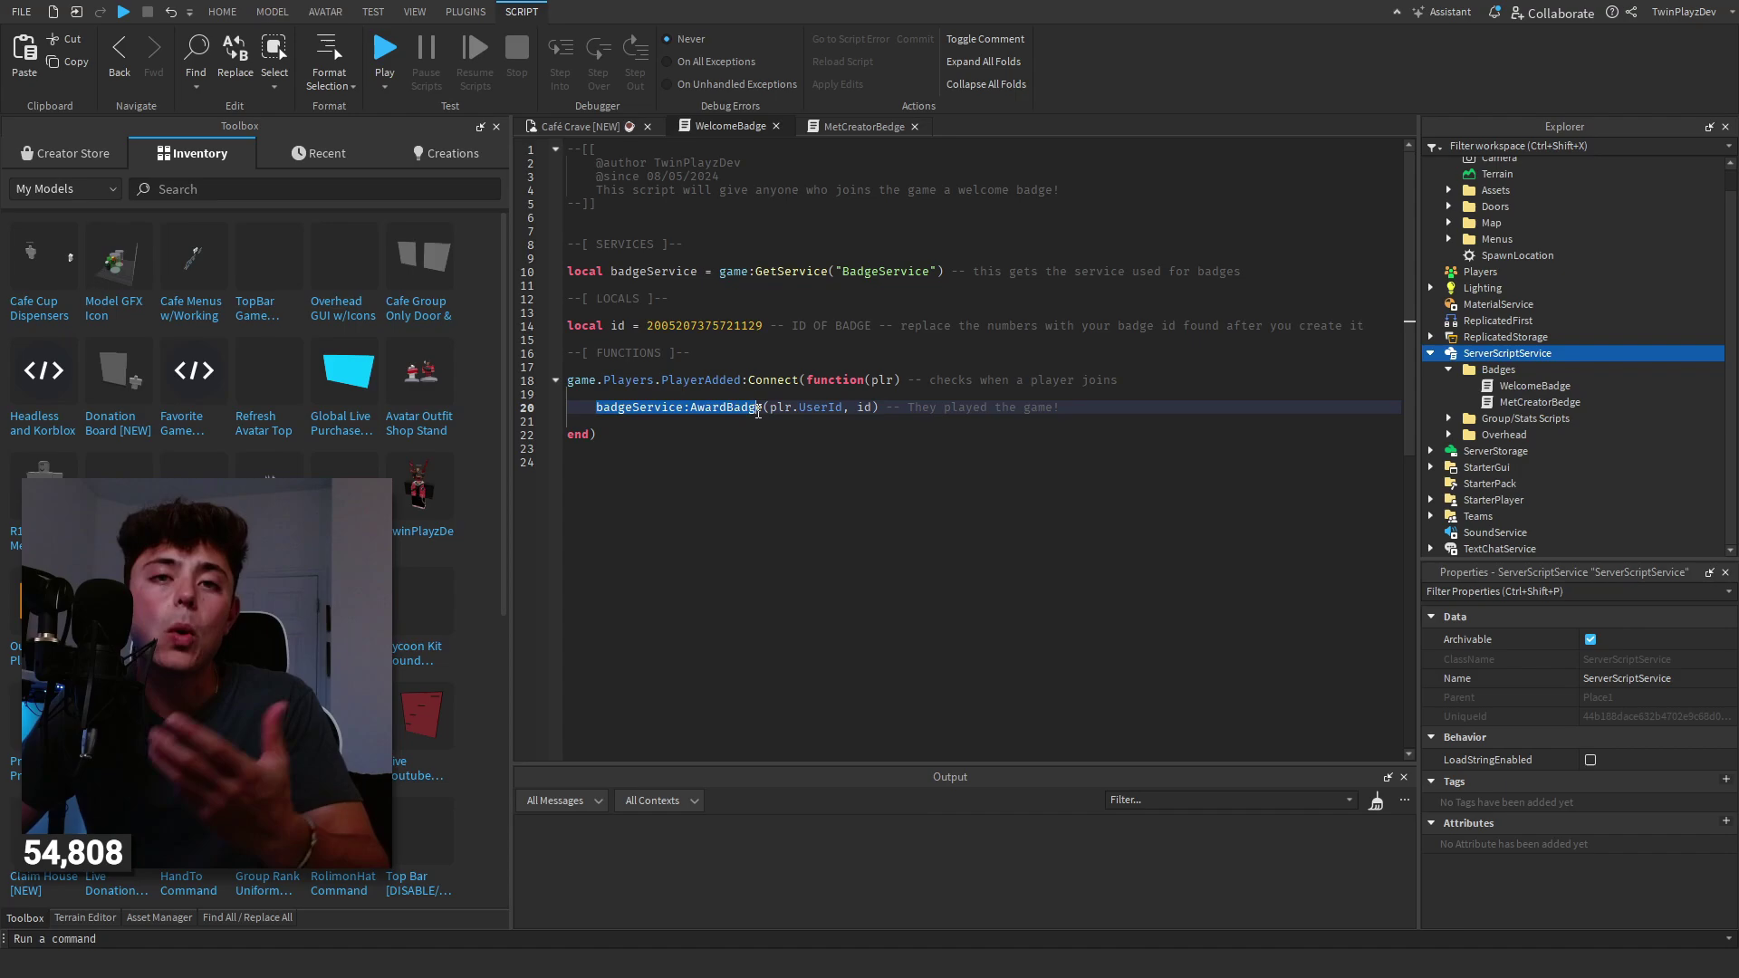
double_click(745, 413)
drag(770, 408, 847, 411)
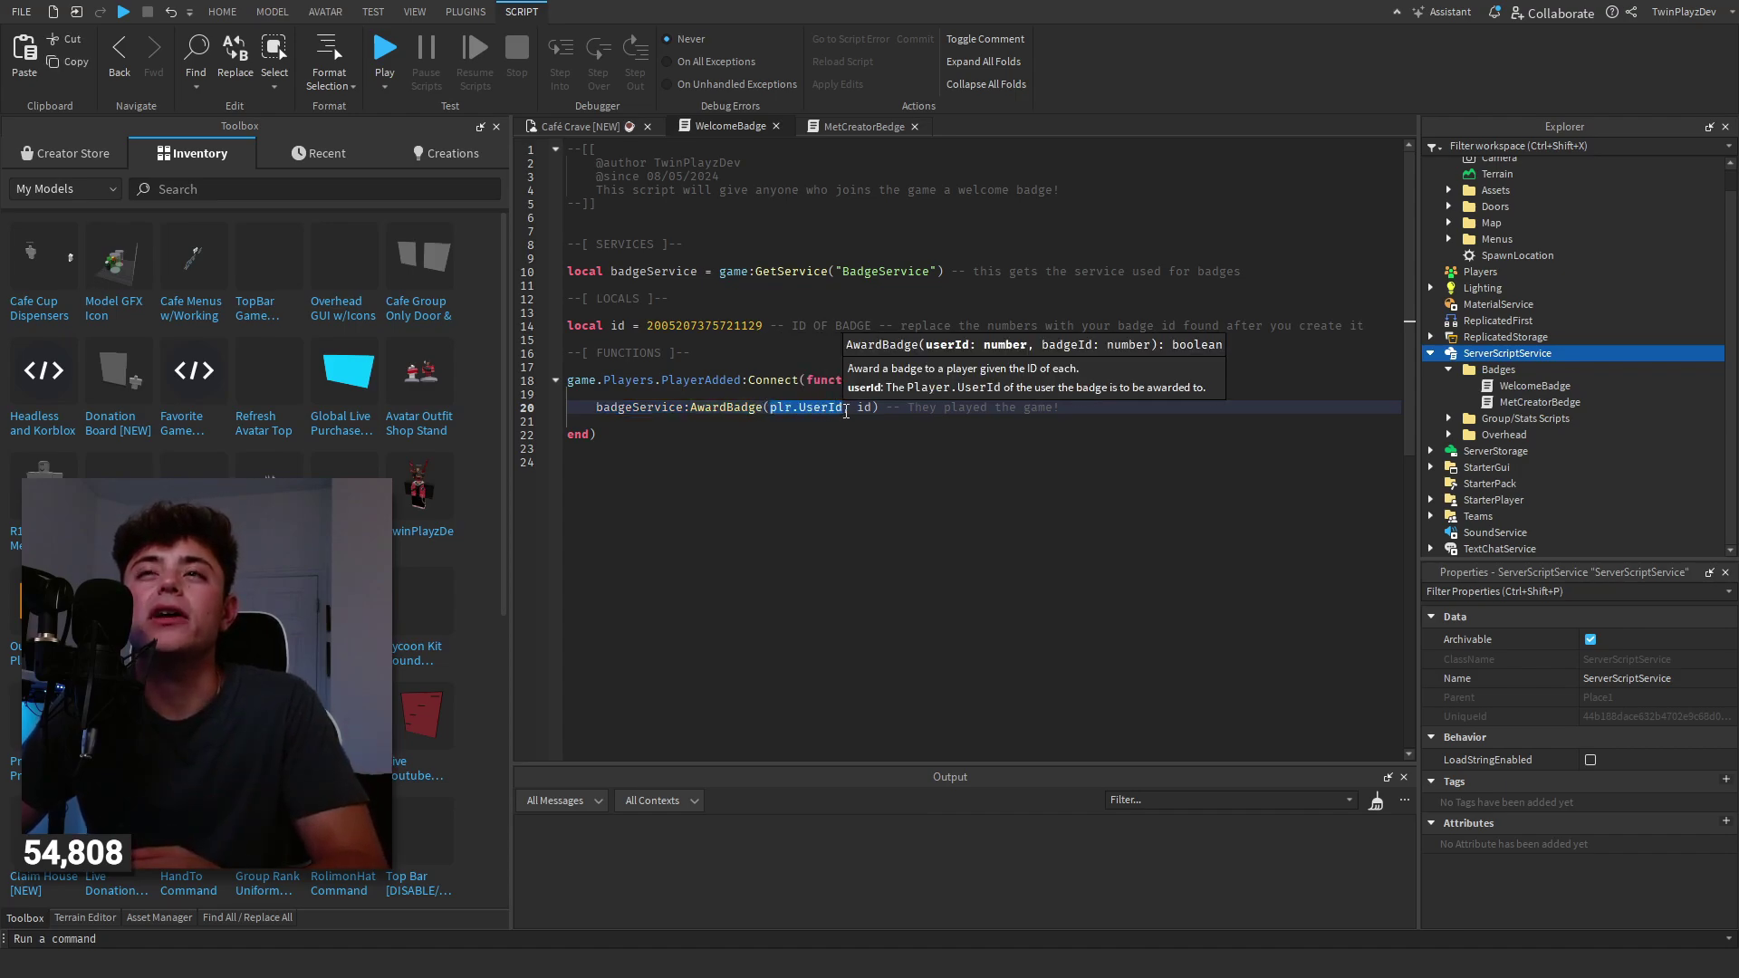
double_click(804, 409)
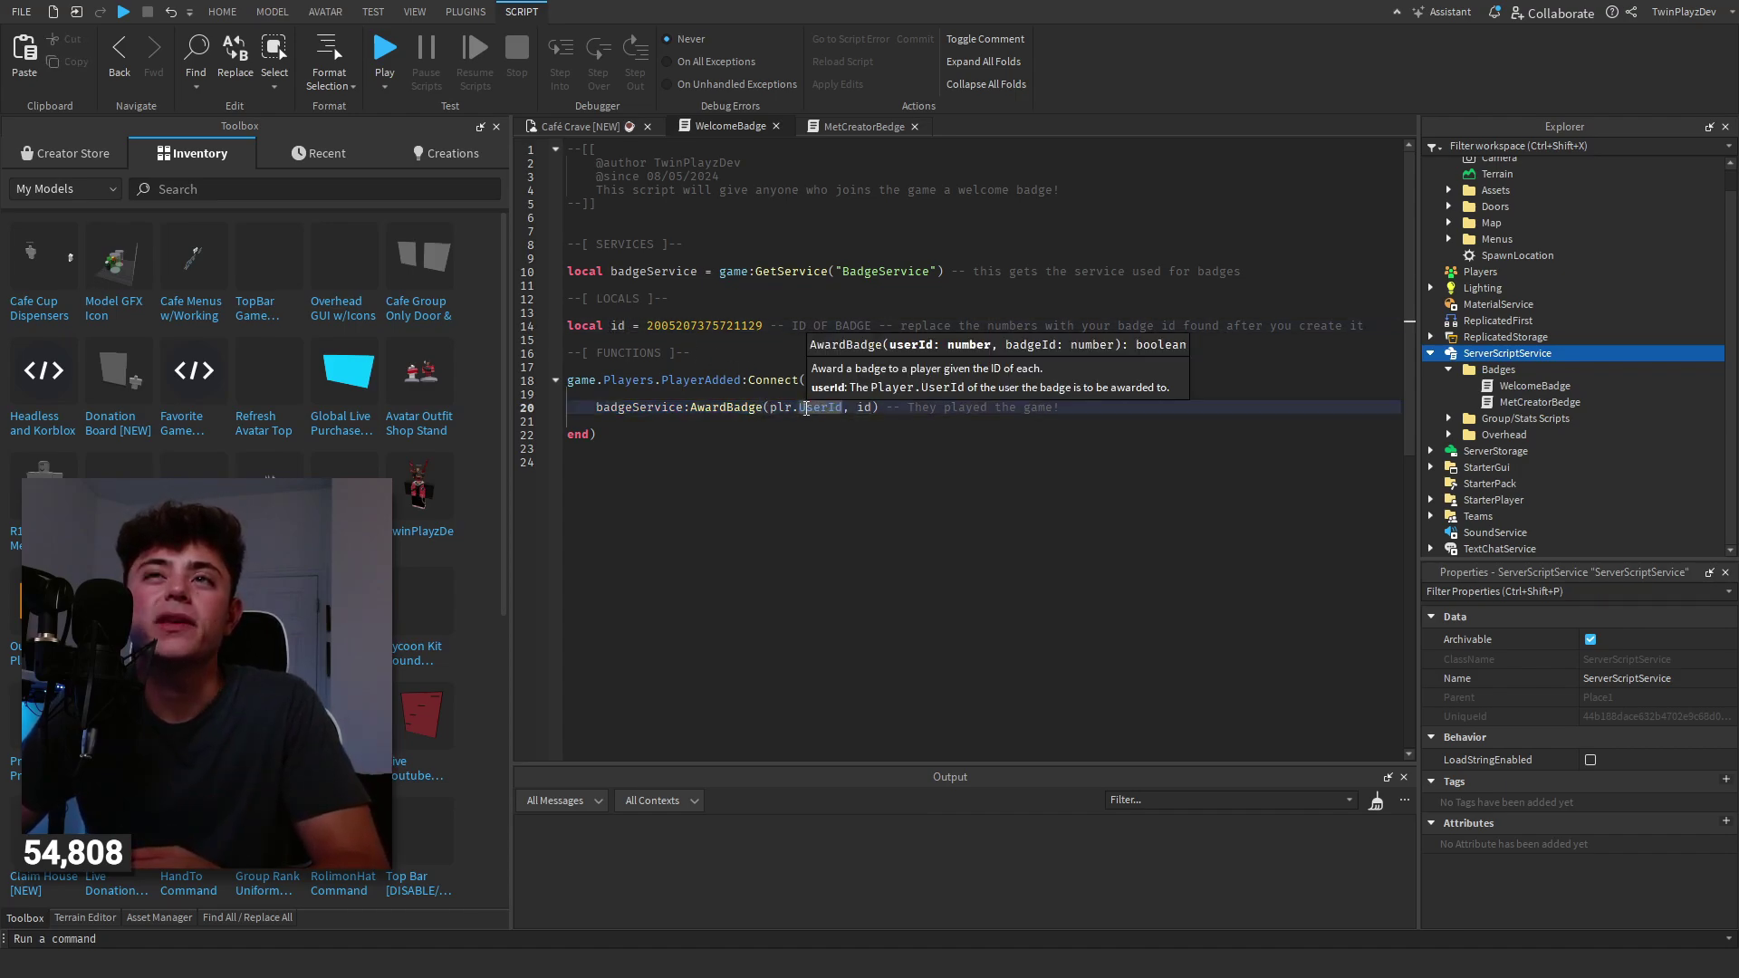
mouse_move(725, 408)
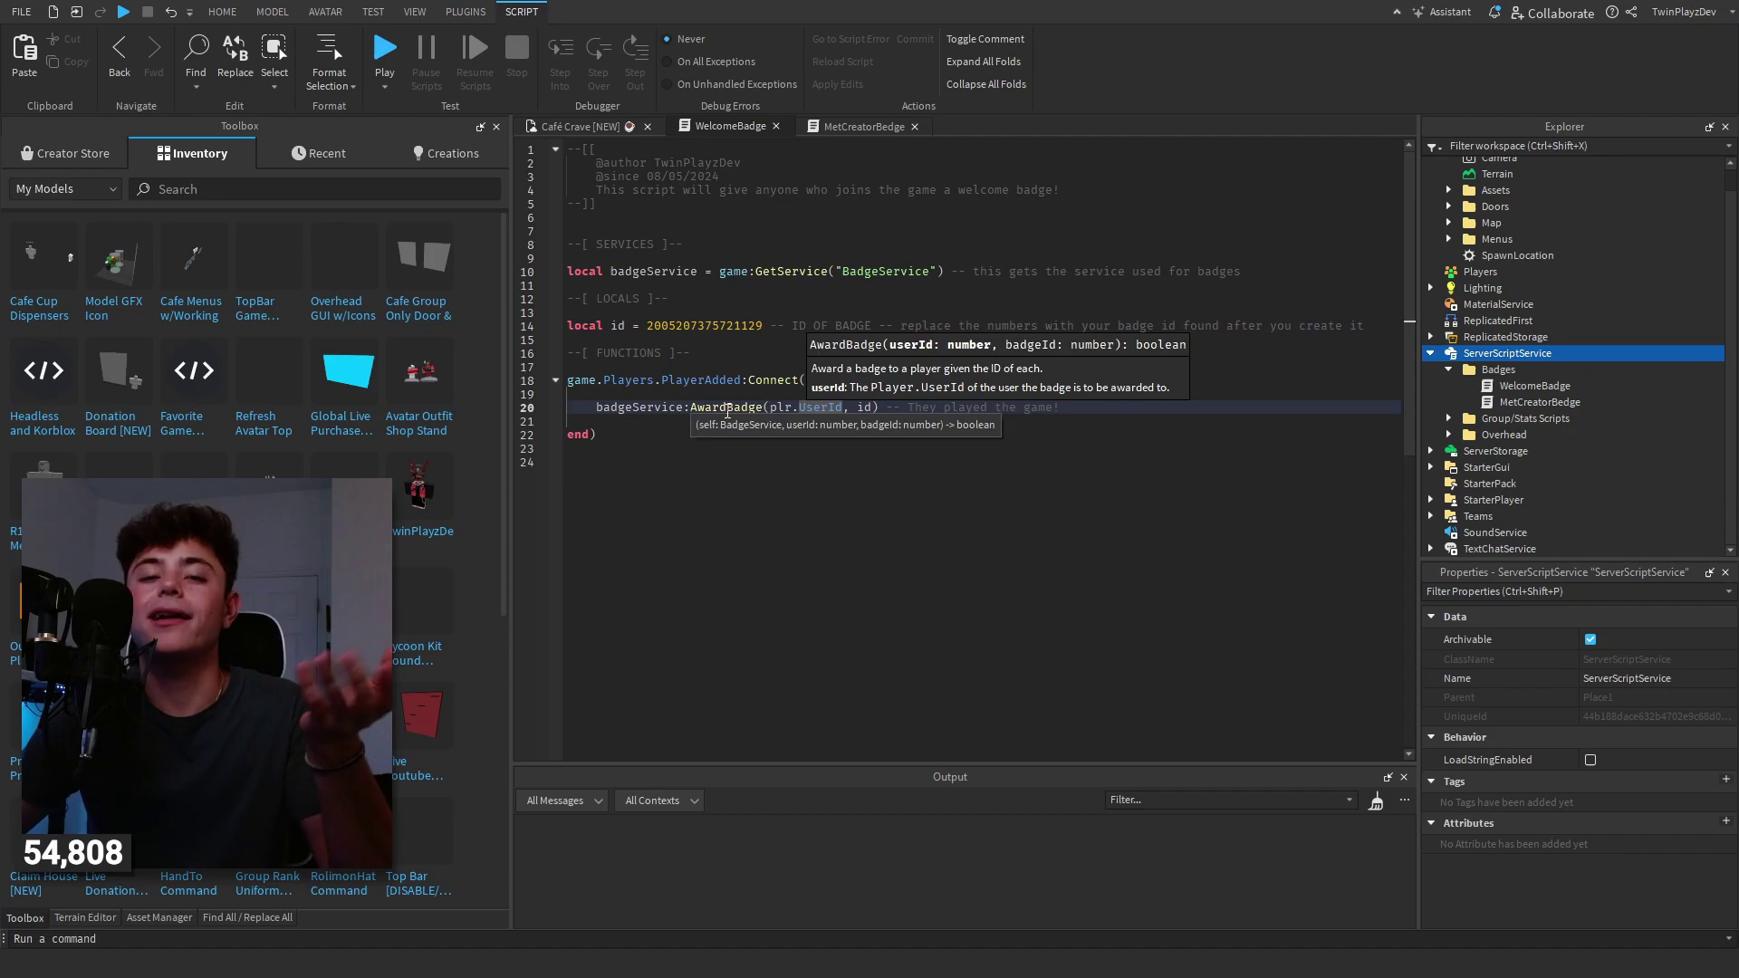
- Look over the PlayerAdded function block once more, leaving the script unchanged
click(649, 435)
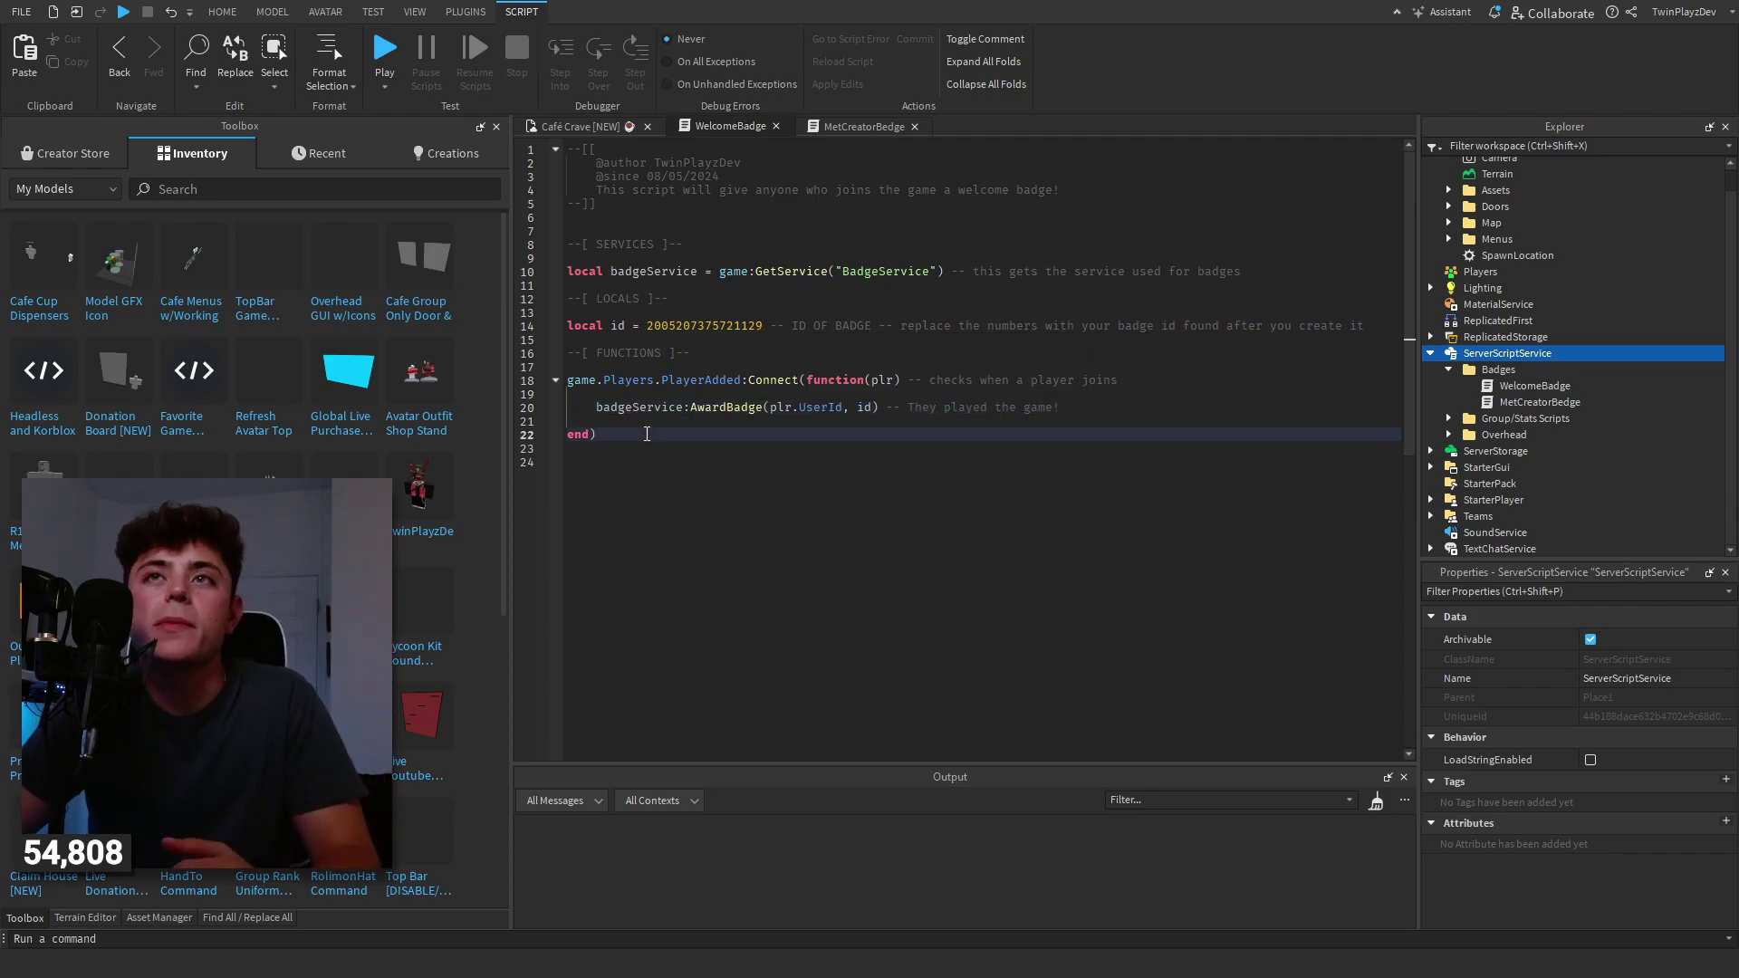
click(657, 423)
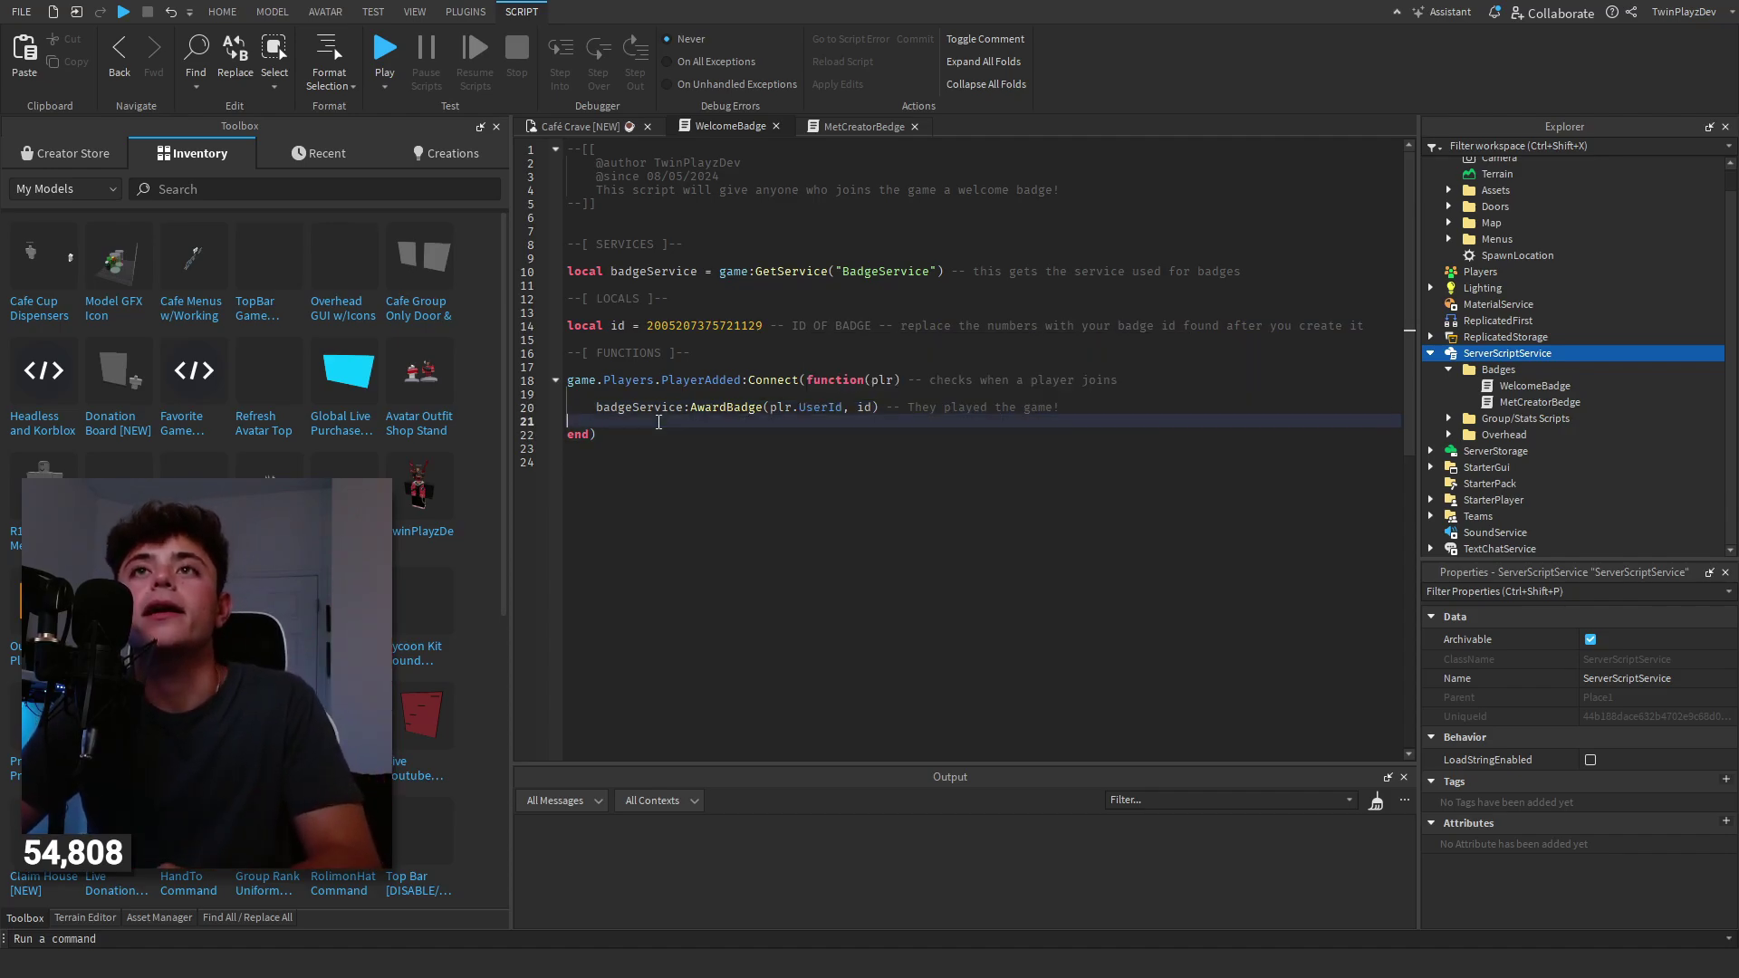
click(1082, 406)
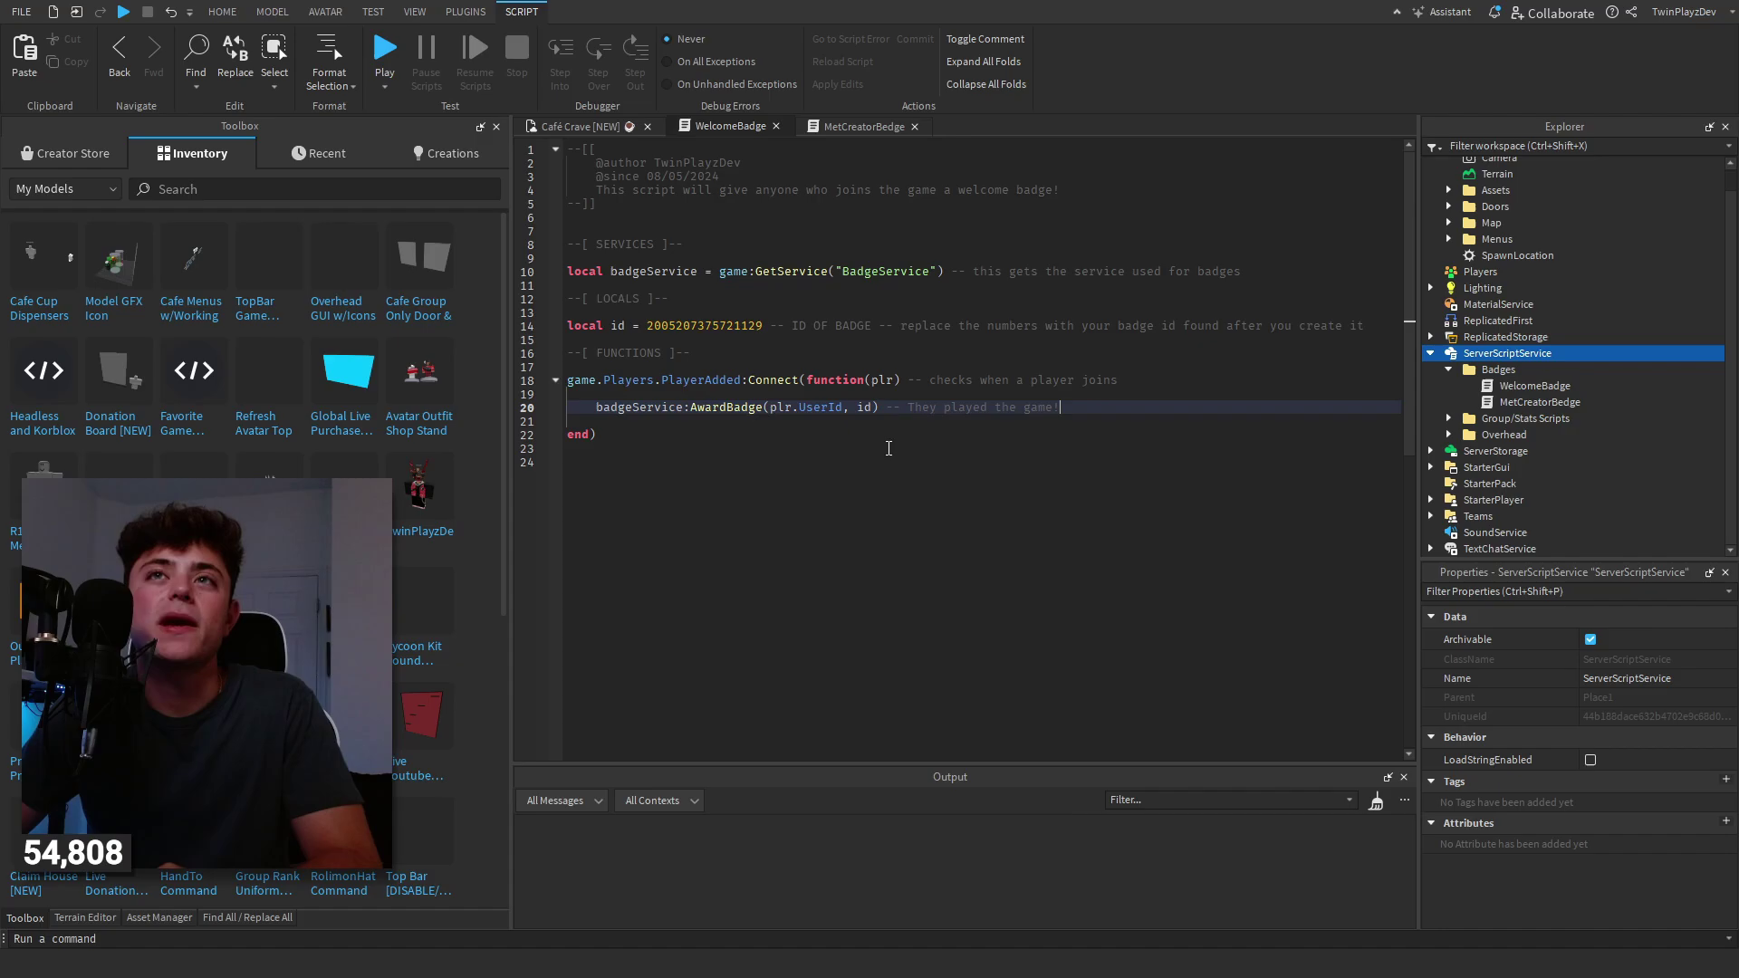
drag(888, 449, 563, 380)
click(811, 430)
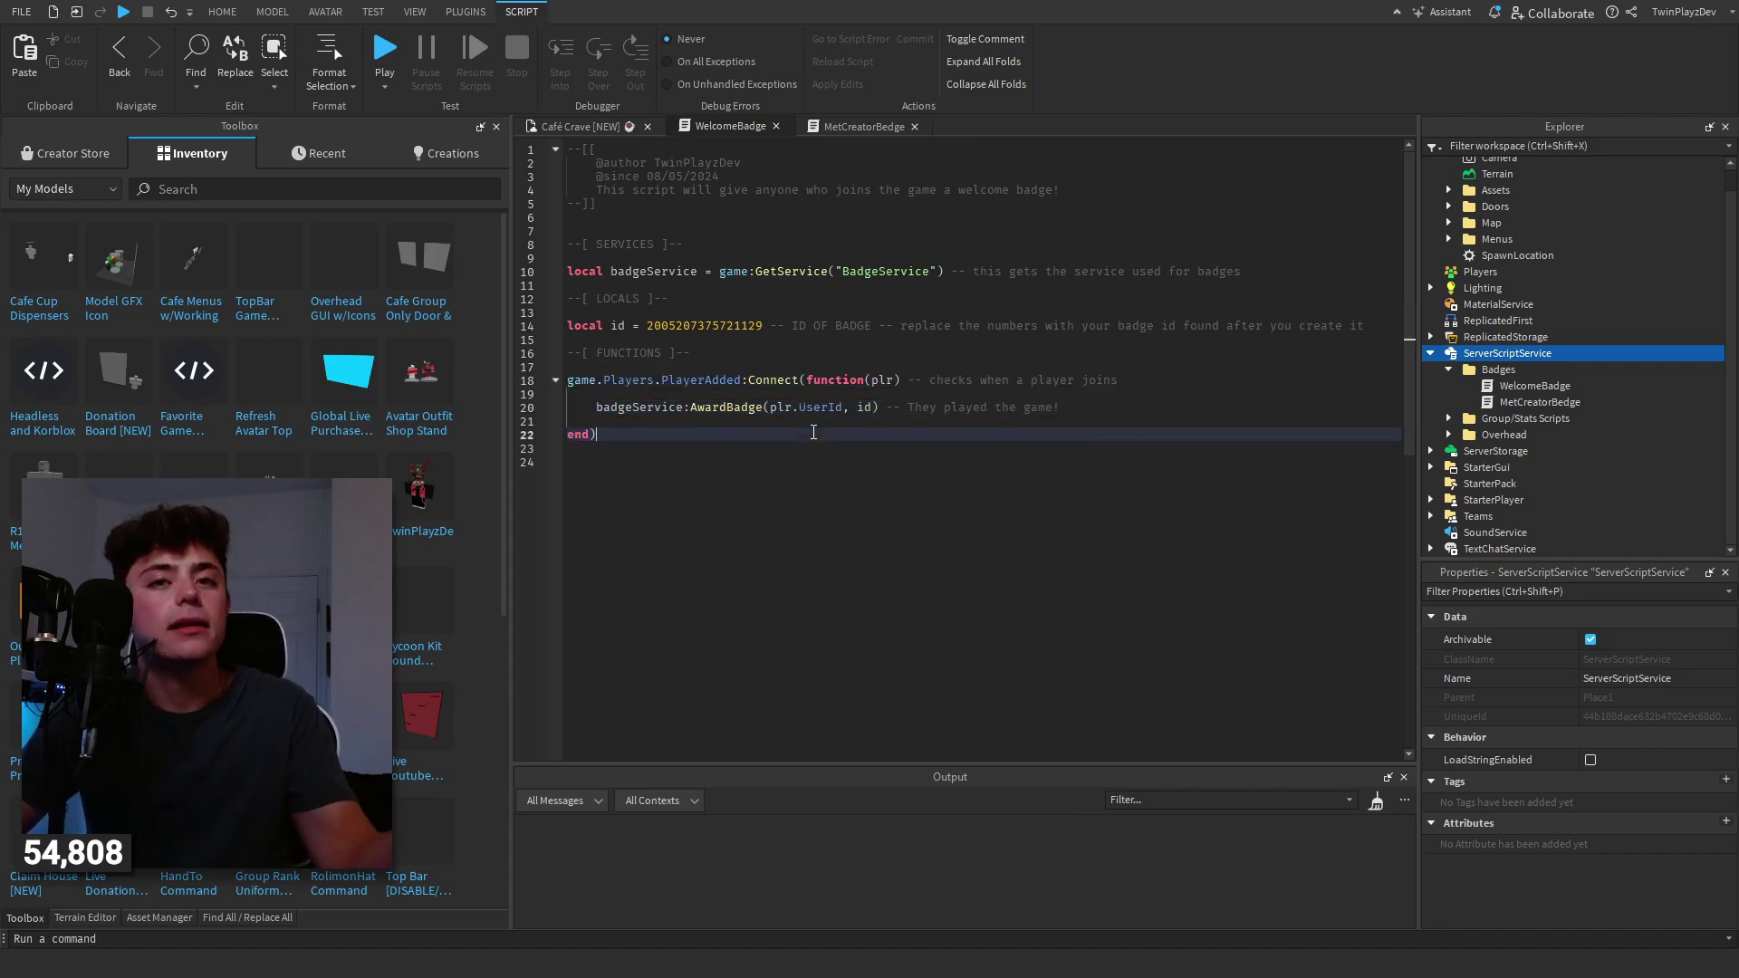
- From the Café Crave view, go to Game Settings Monetization and start creating a badge
click(577, 125)
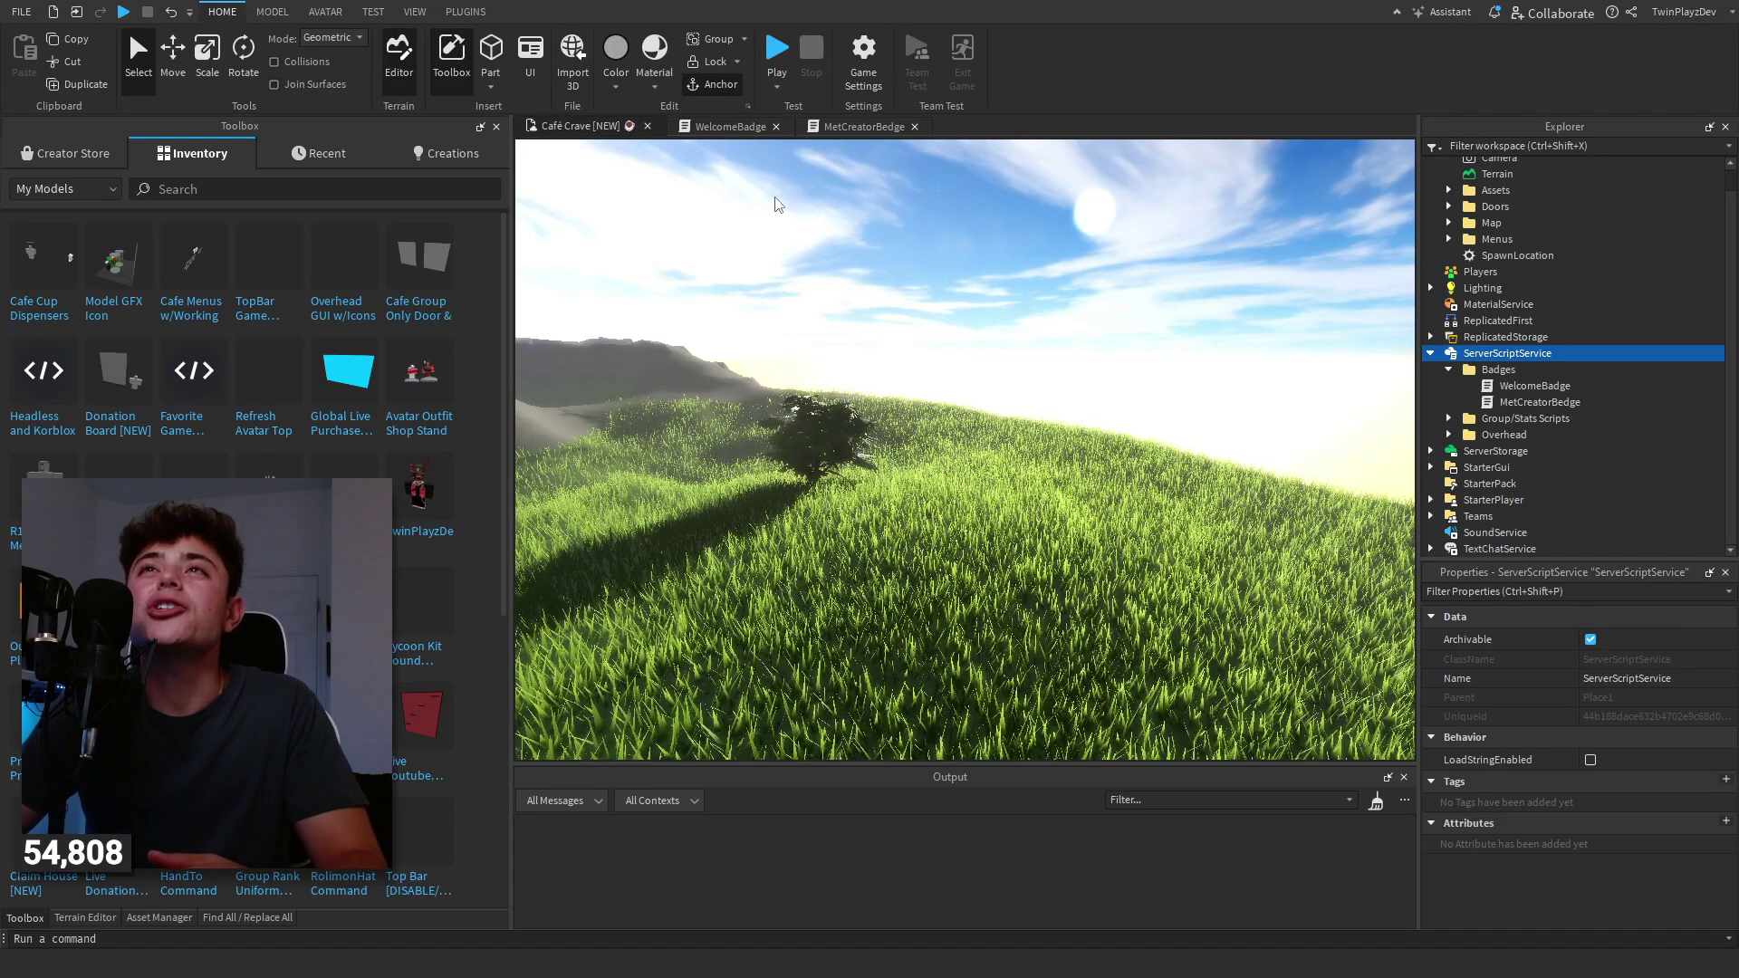
click(865, 60)
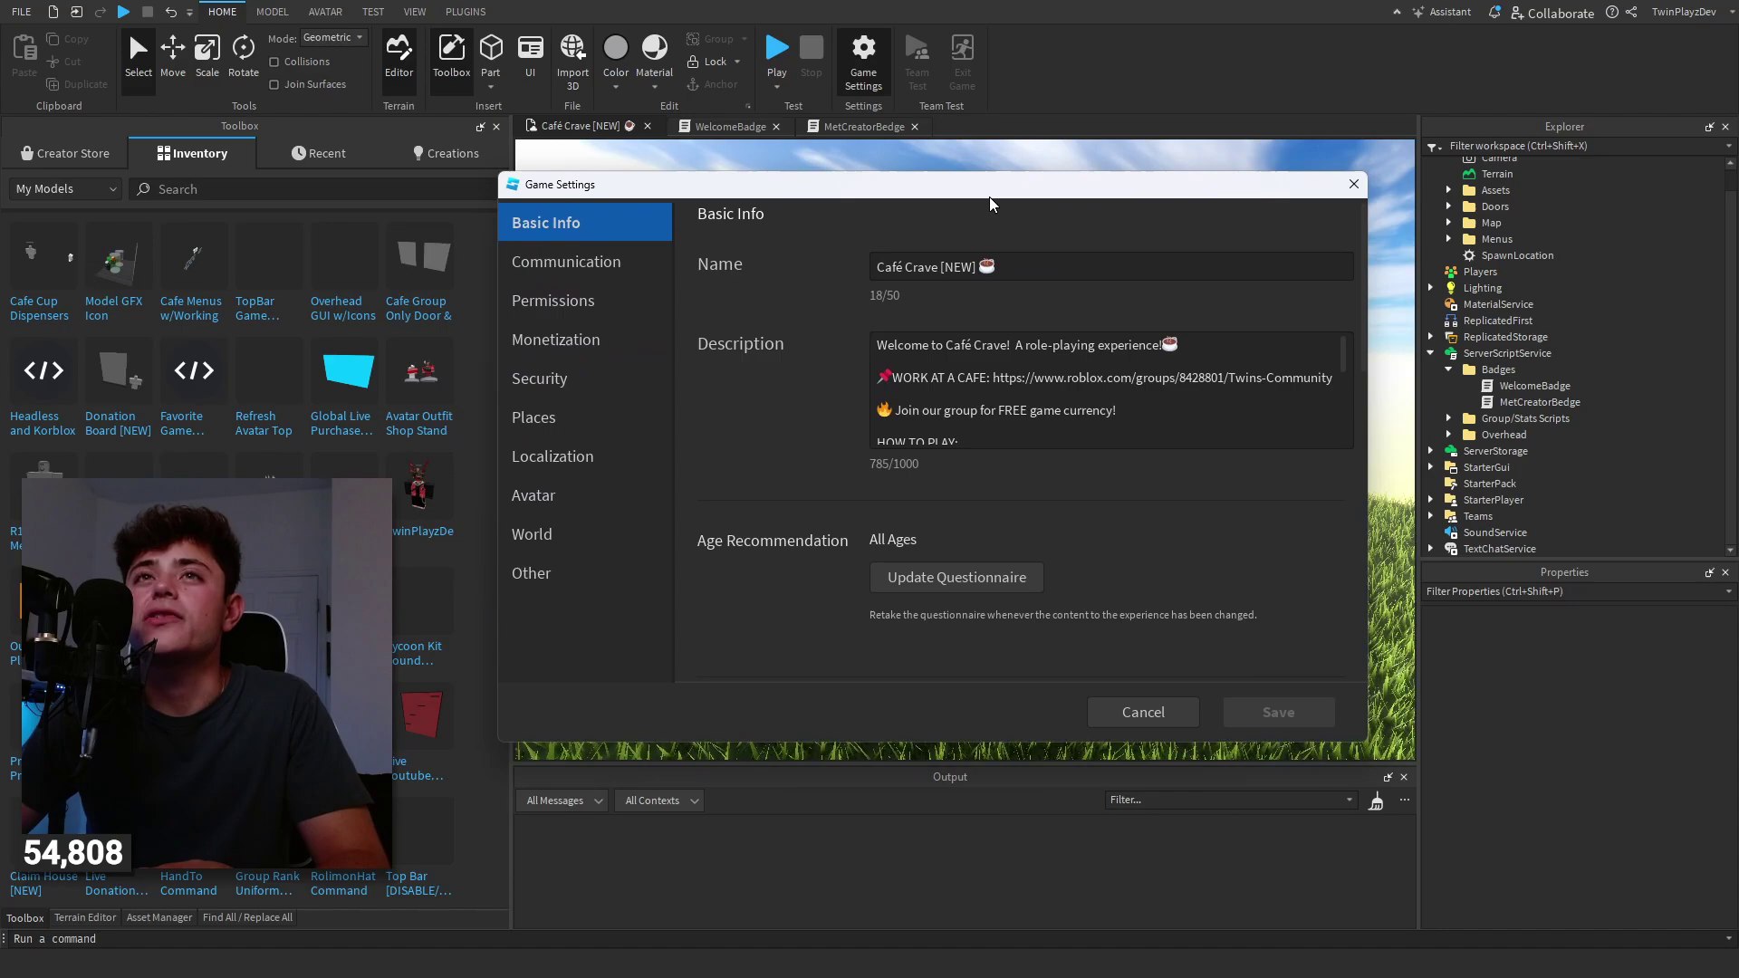
click(618, 343)
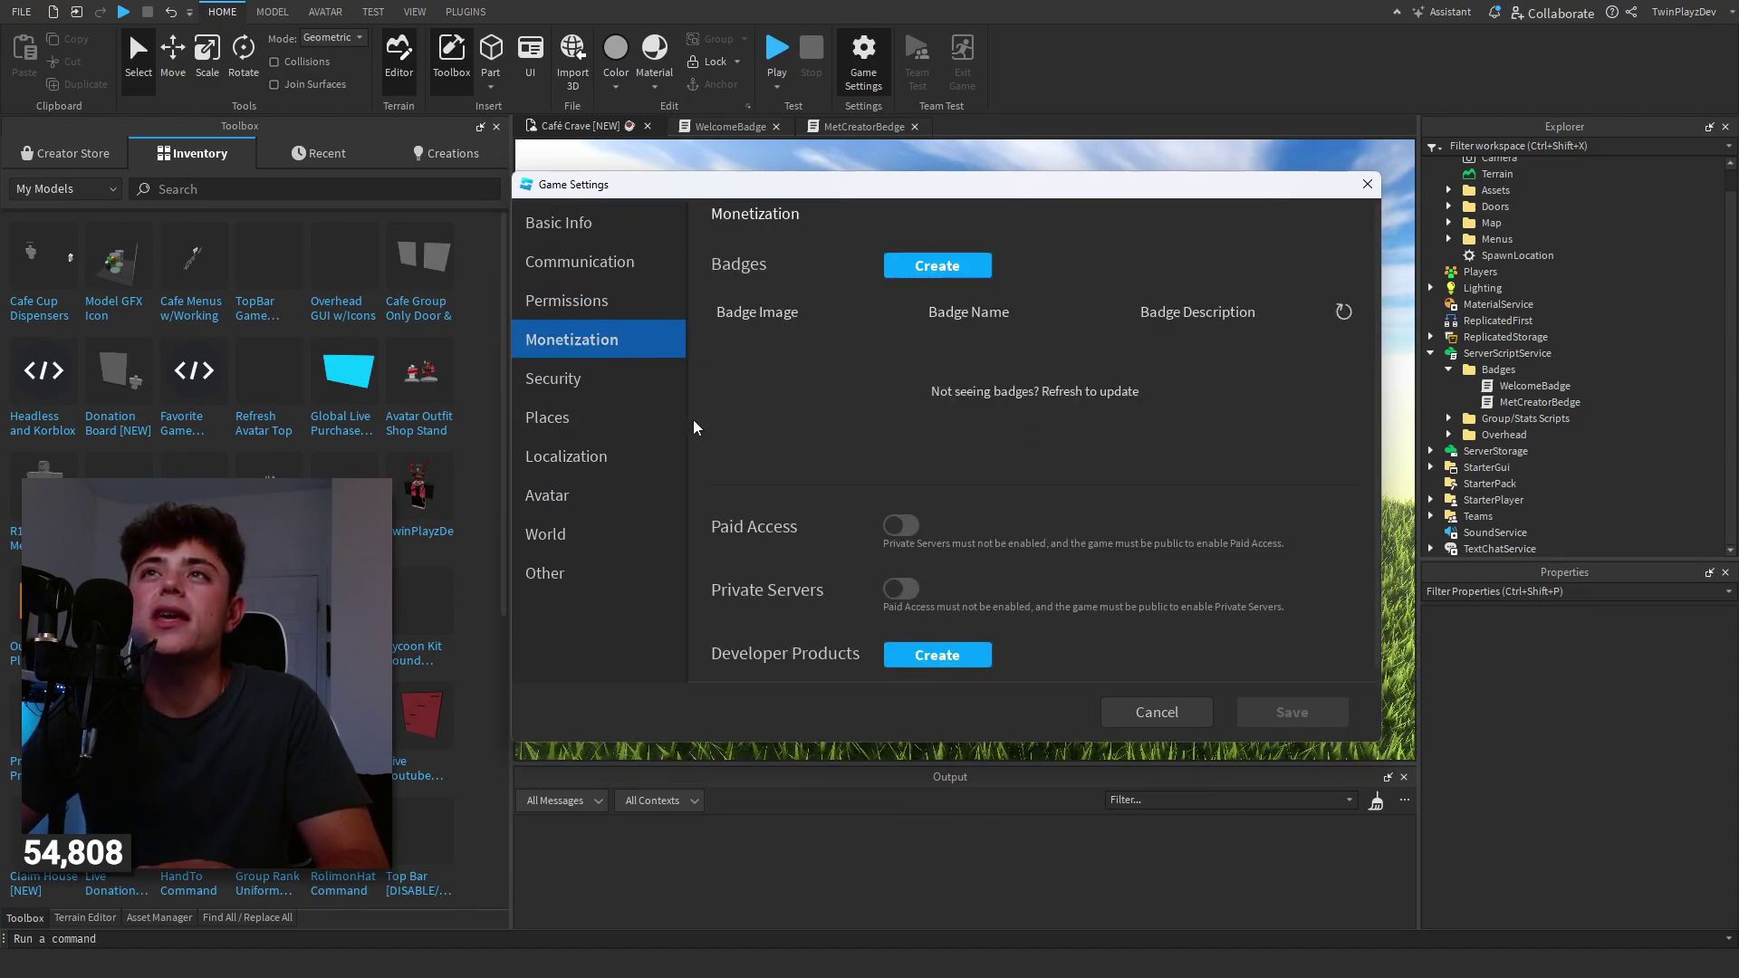
click(937, 267)
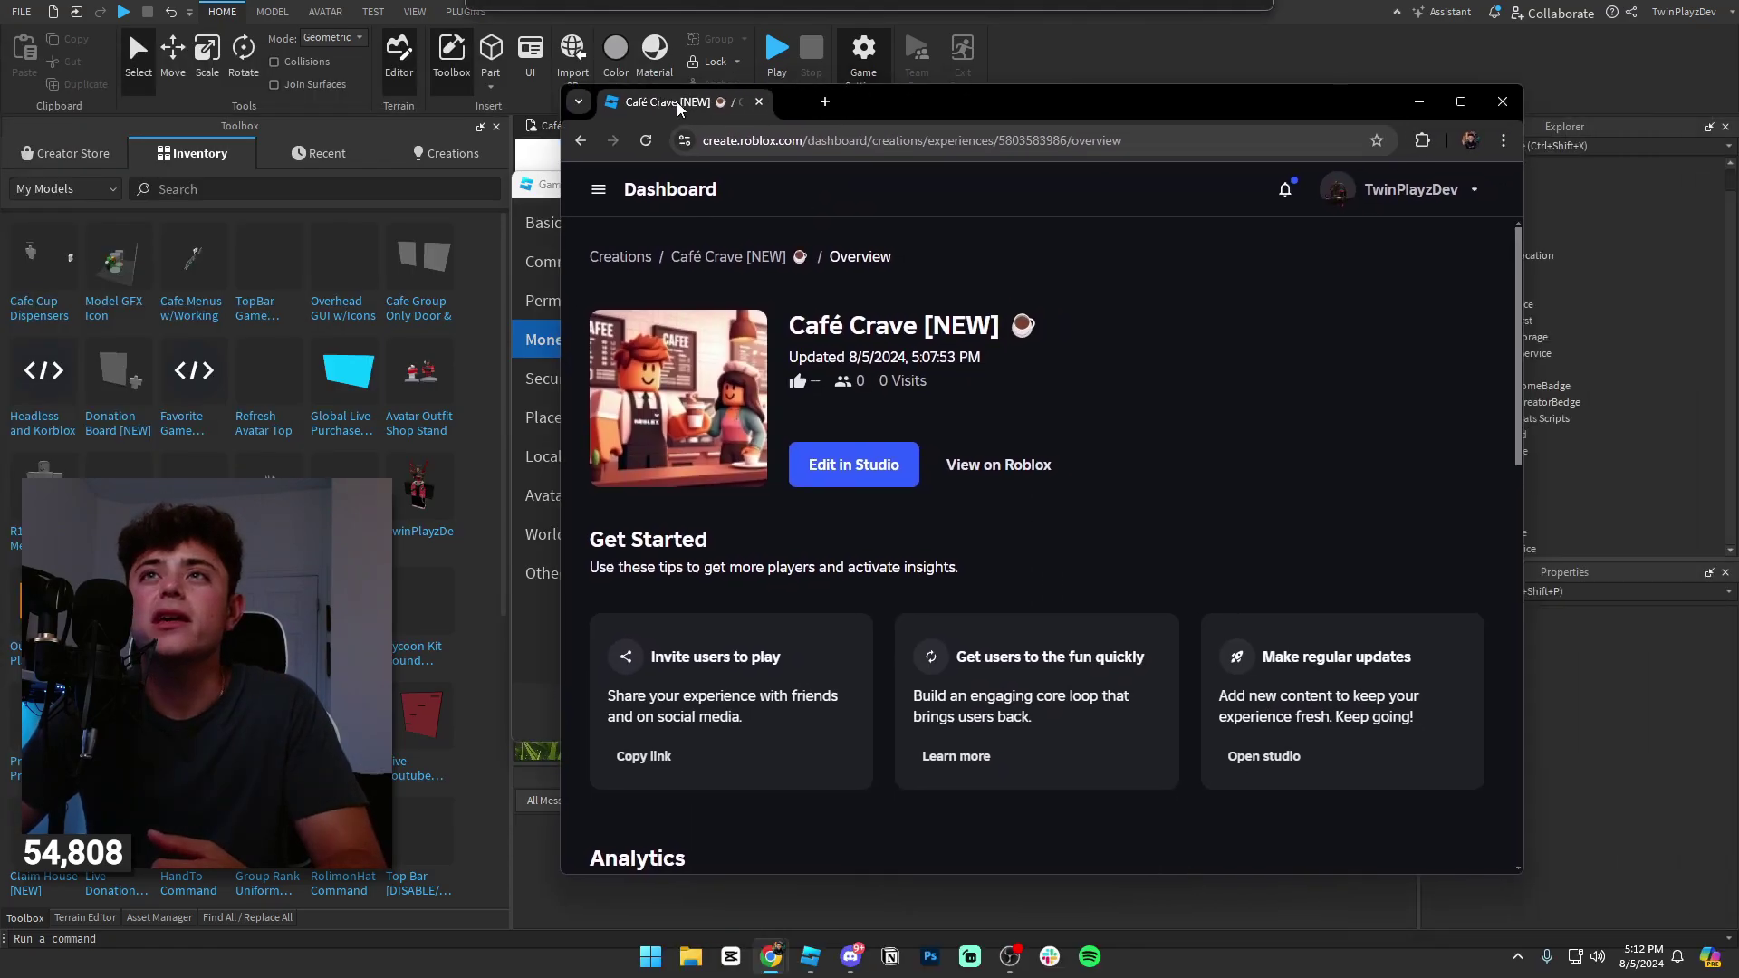
- Go to Café Crave's Badges page on the dashboard and start a new badge
drag(678, 108, 688, 108)
click(606, 189)
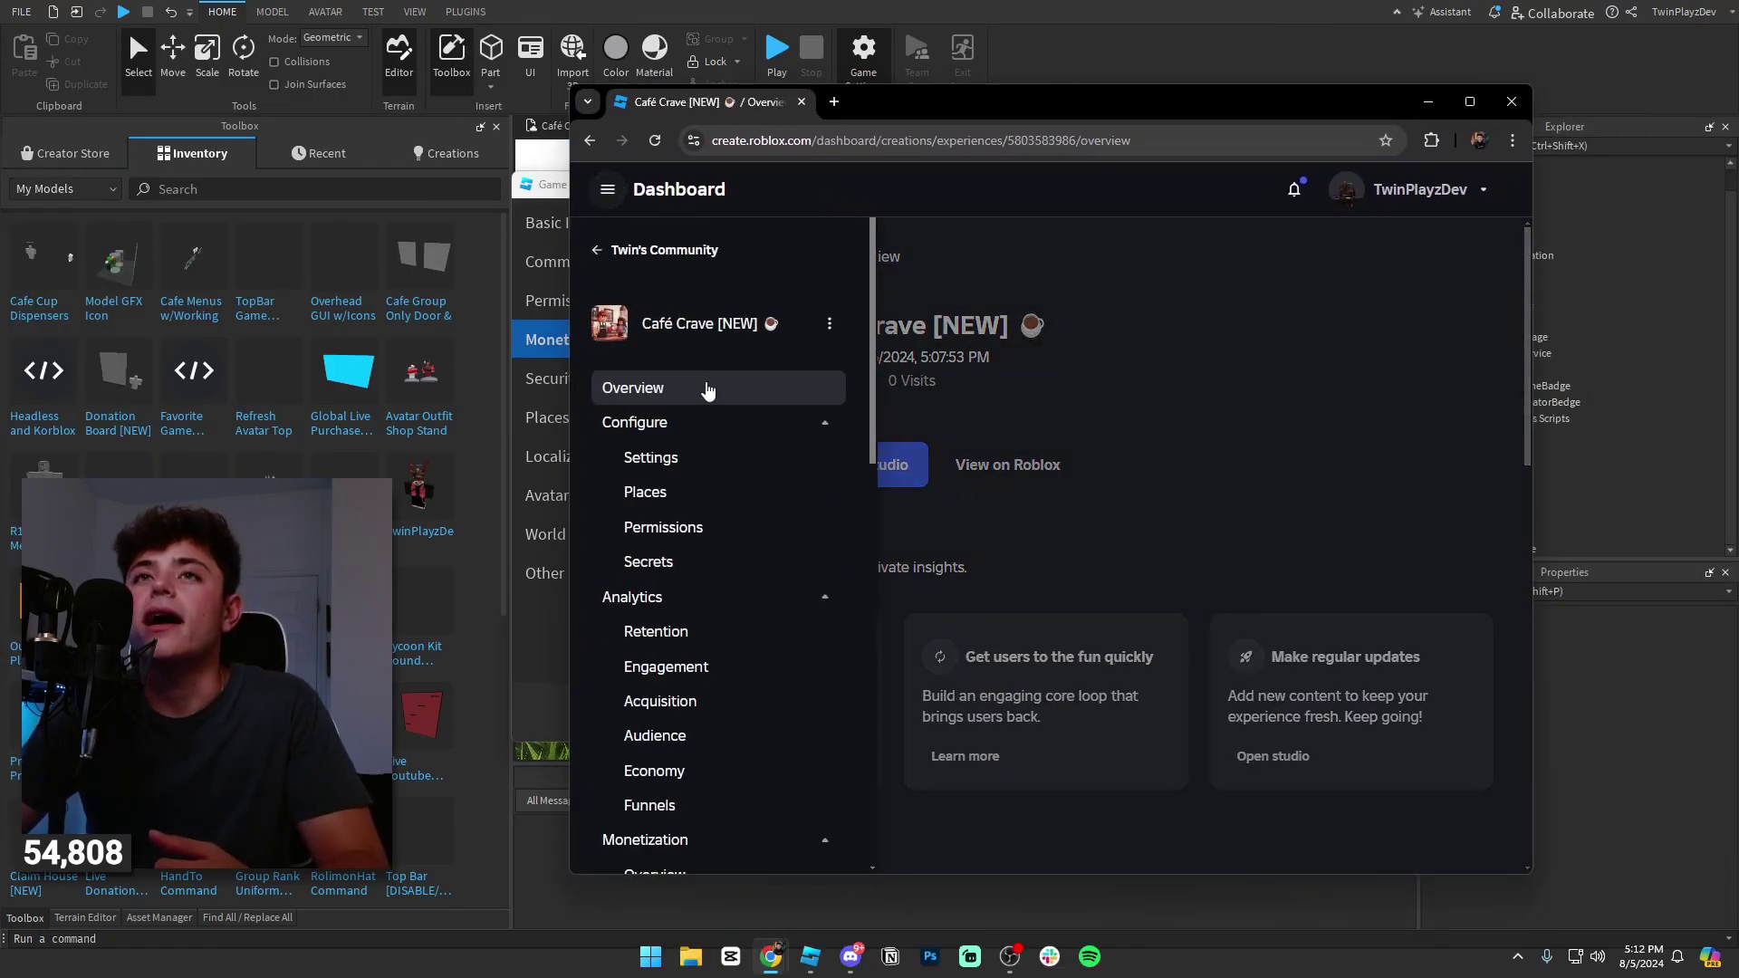
scroll(758, 456, down, 3)
scroll(749, 459, down, 3)
scroll(749, 466, down, 2)
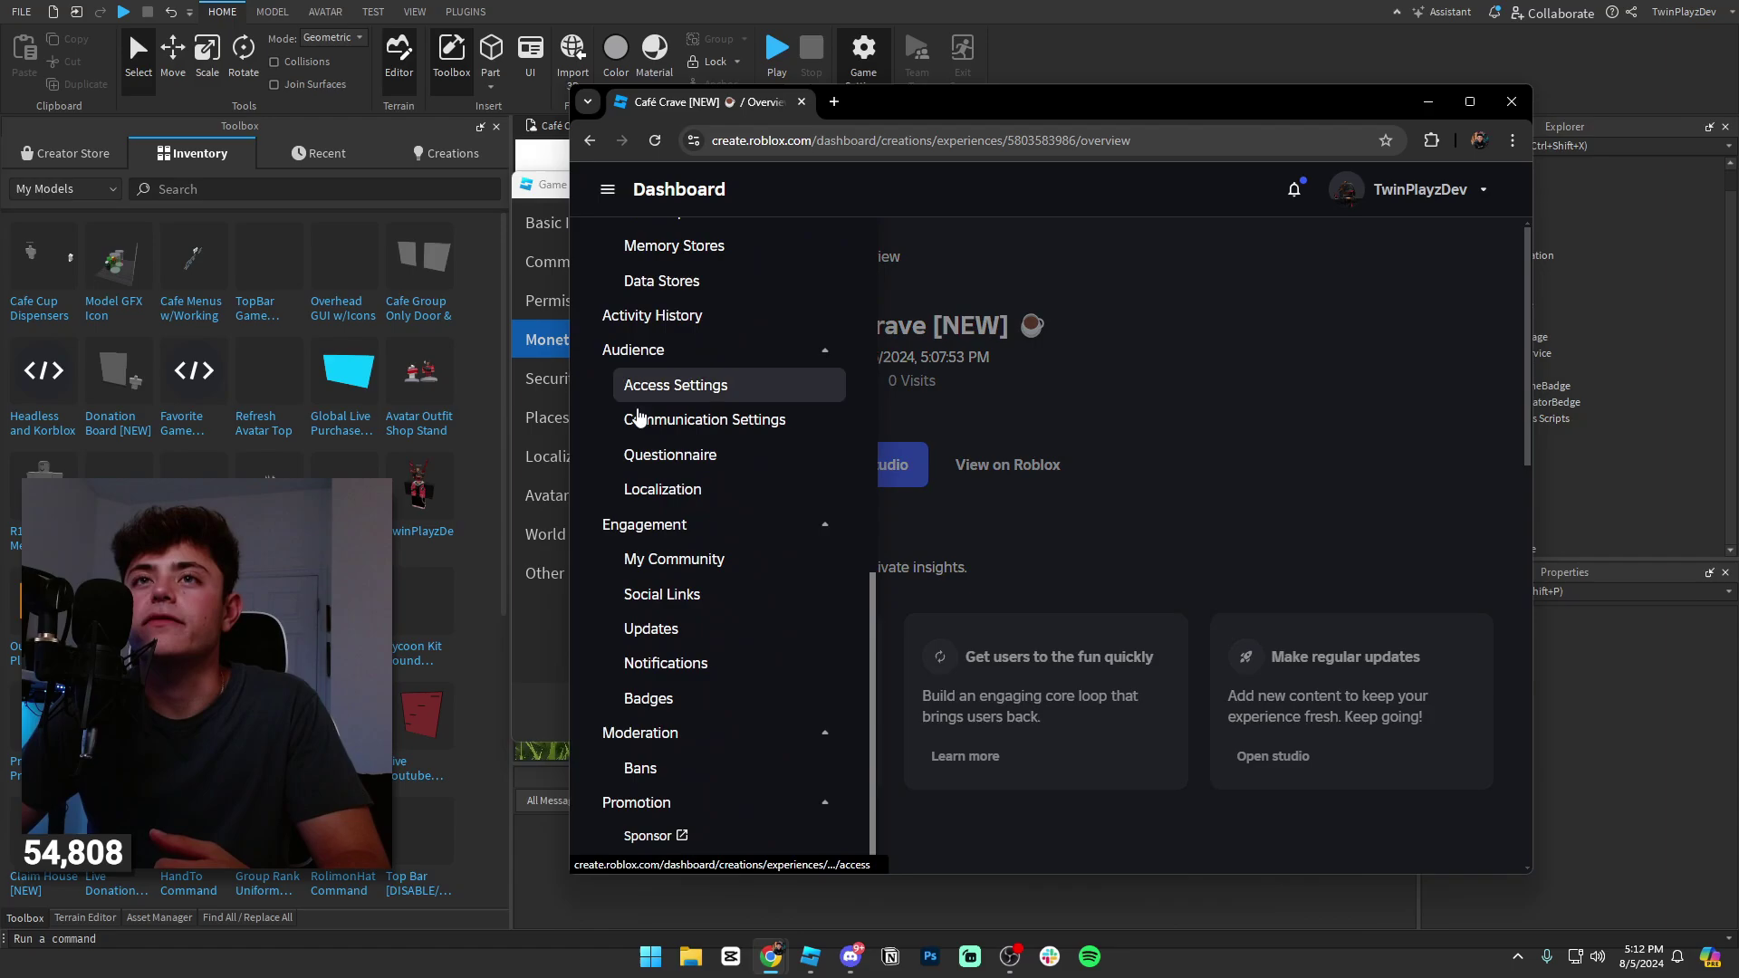
click(672, 704)
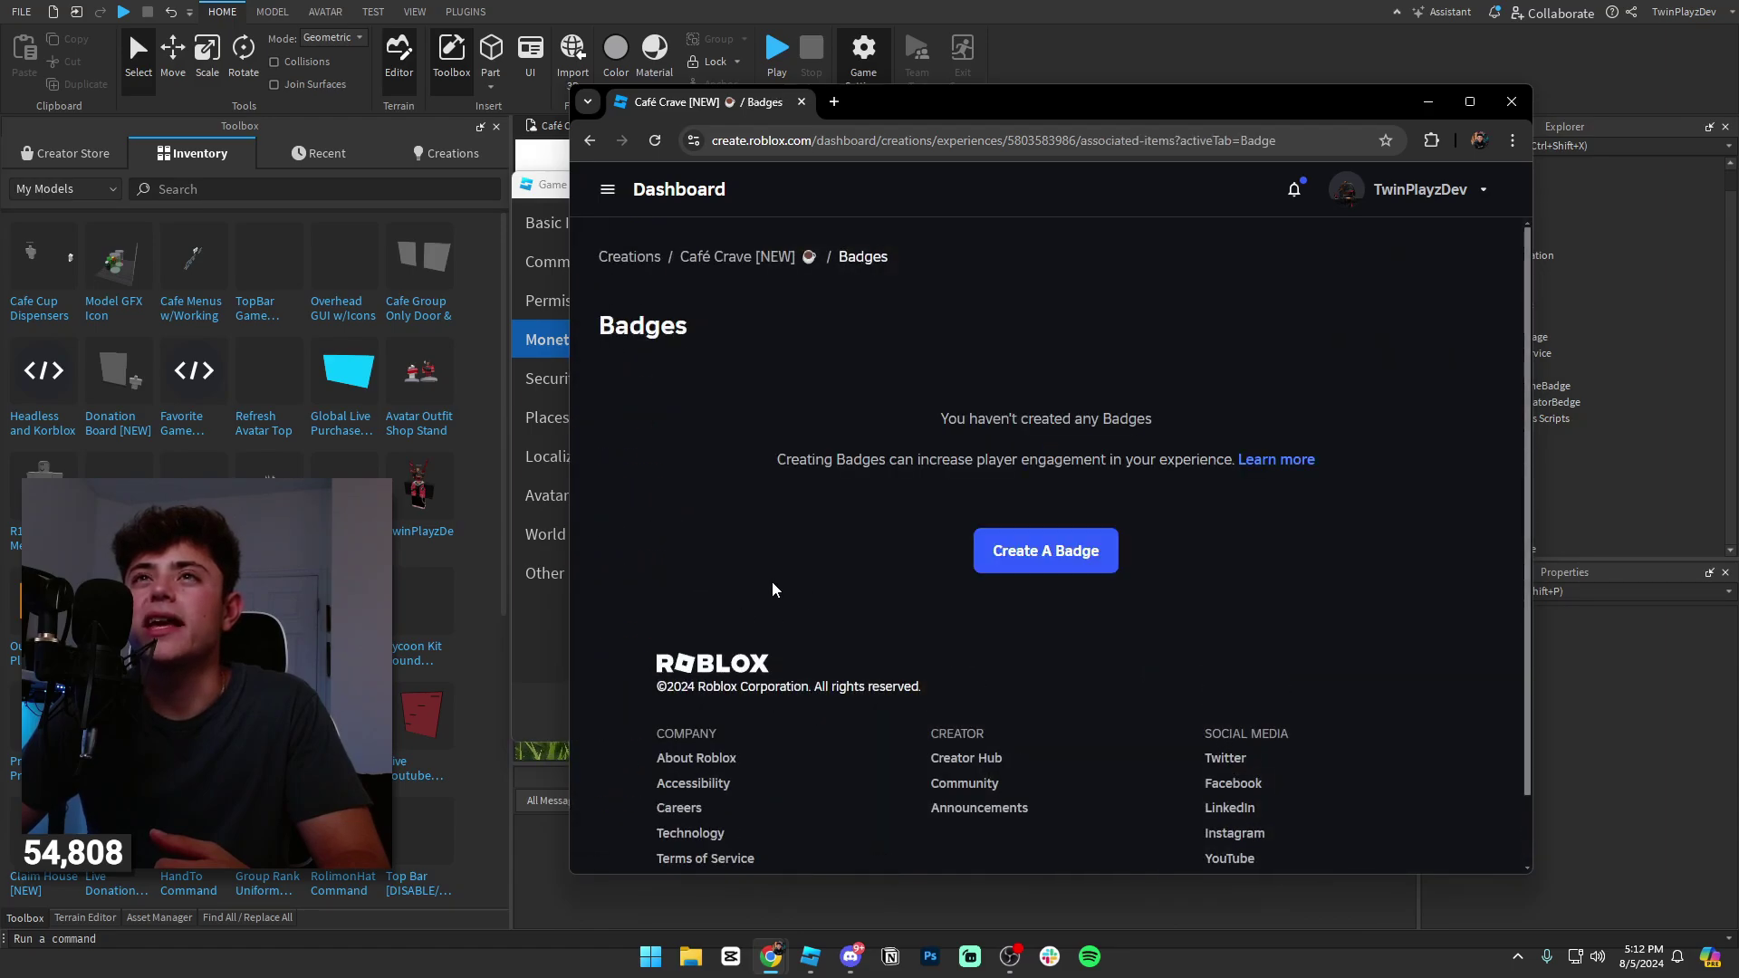
click(1070, 555)
scroll(966, 503, down, 2)
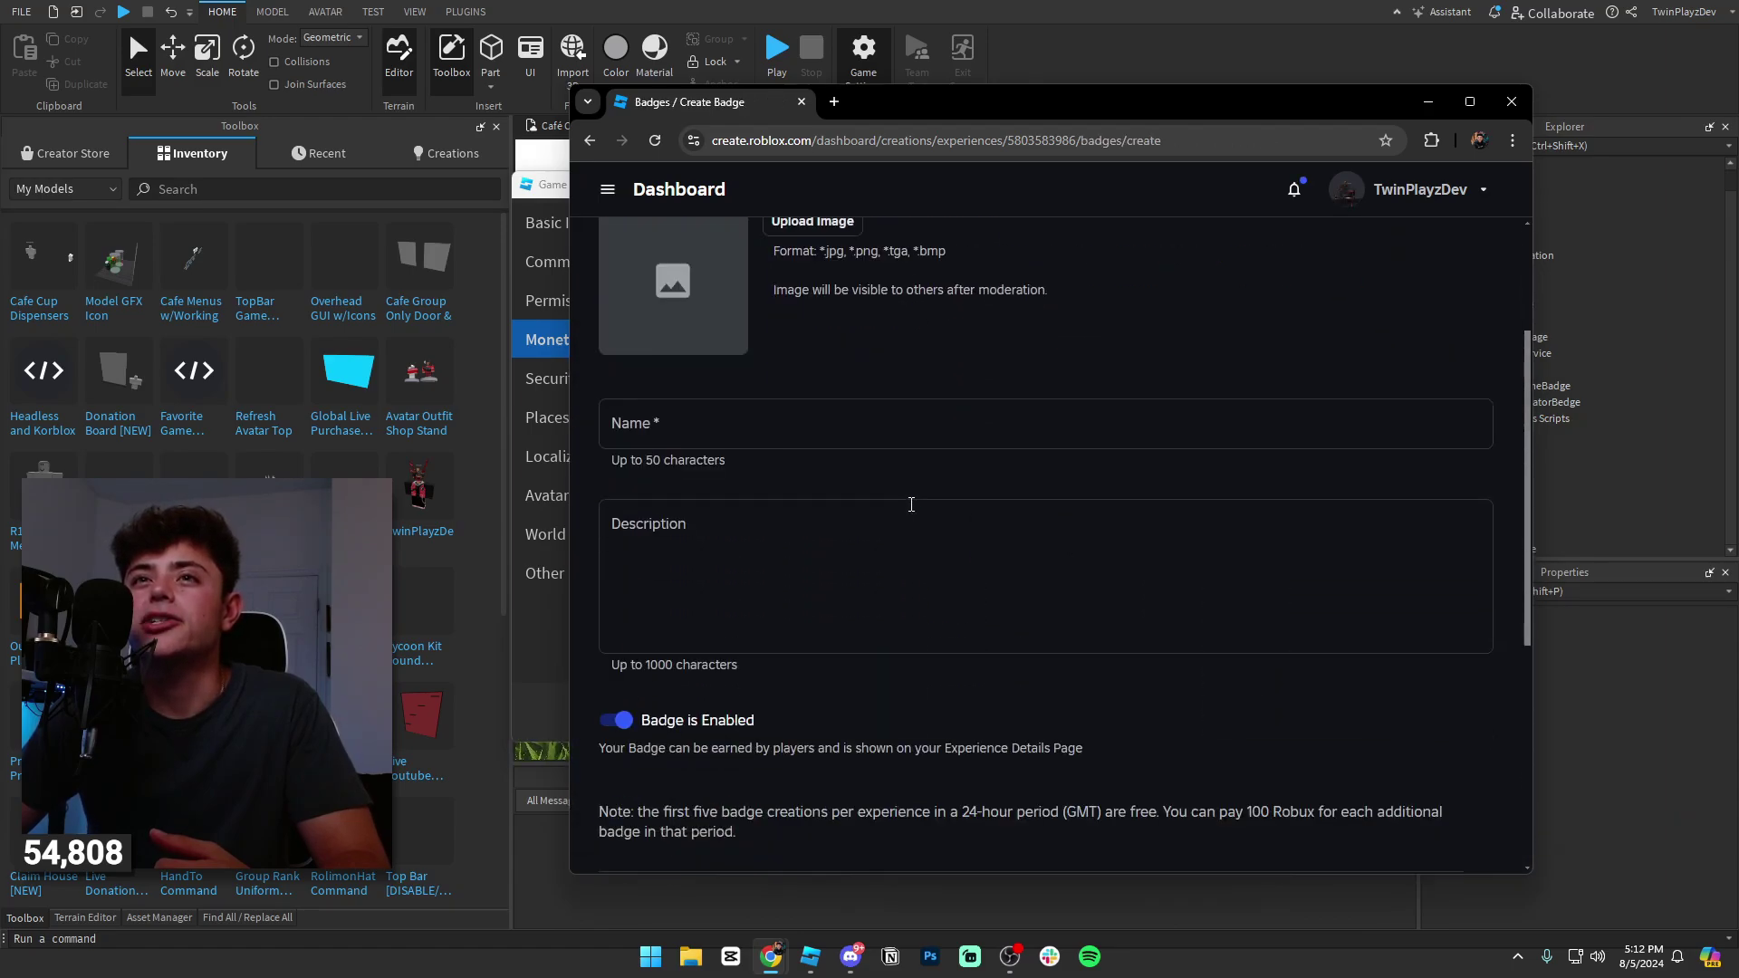
scroll(917, 462, down, 1)
scroll(923, 416, up, 1)
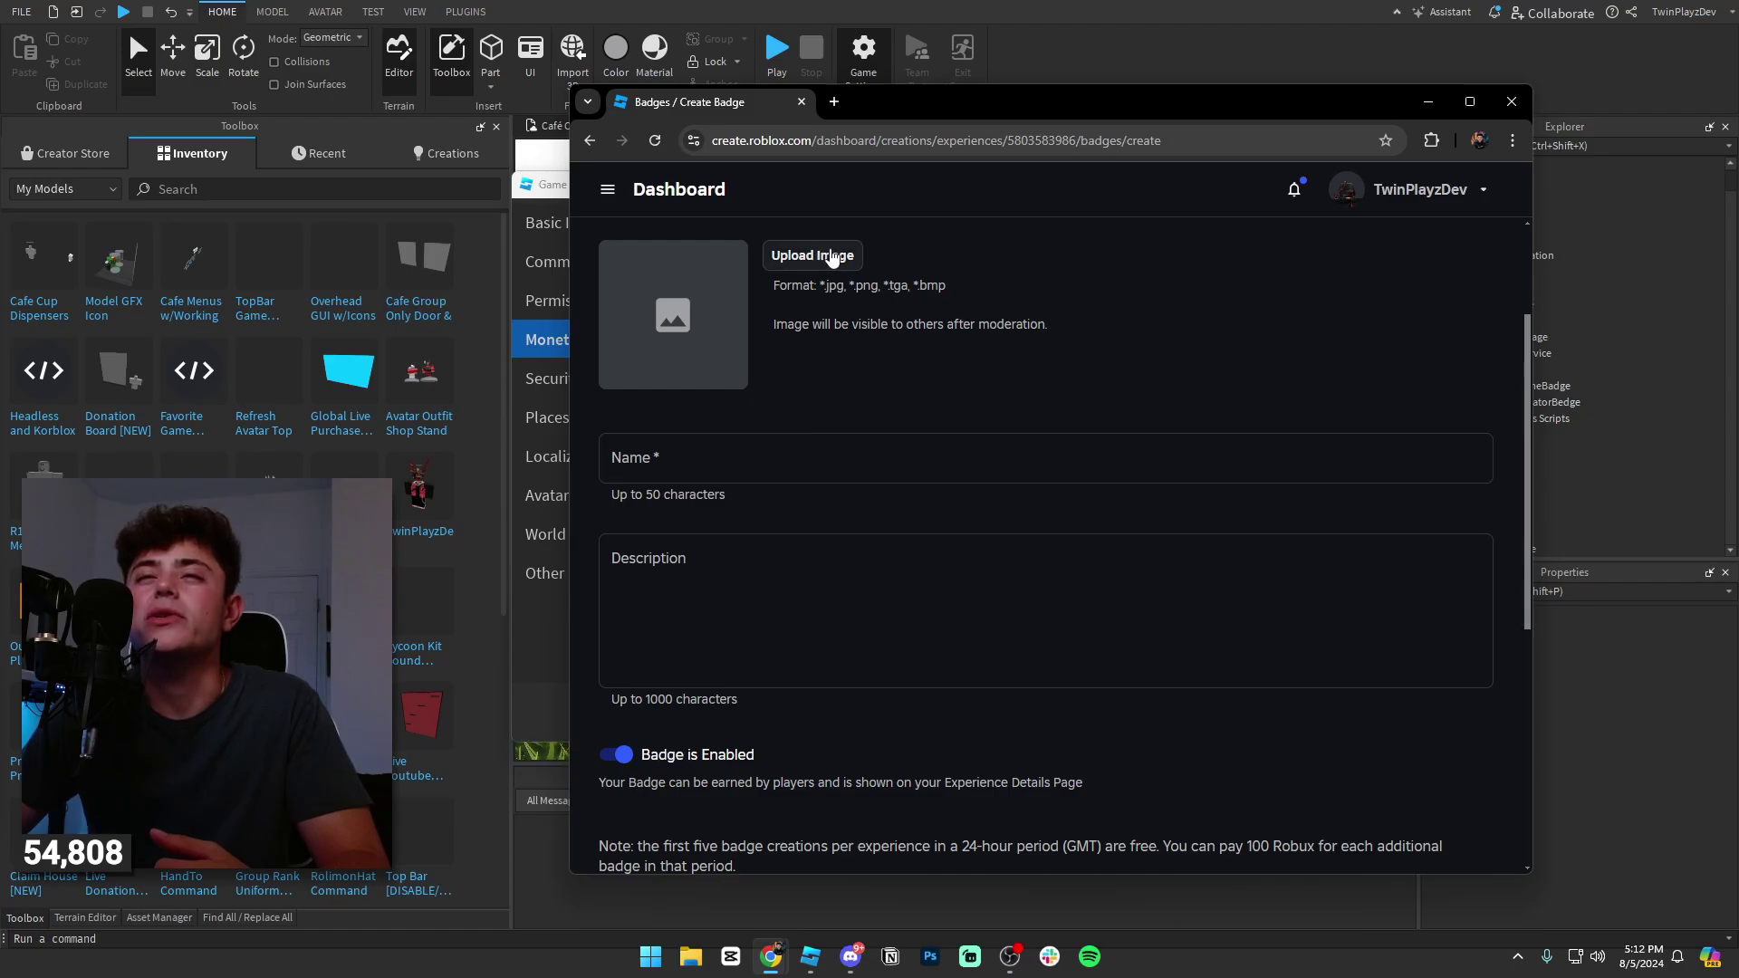
- Attach a temporary screenshot as the badge image and select the auto-filled name for 'Welcome'
click(832, 259)
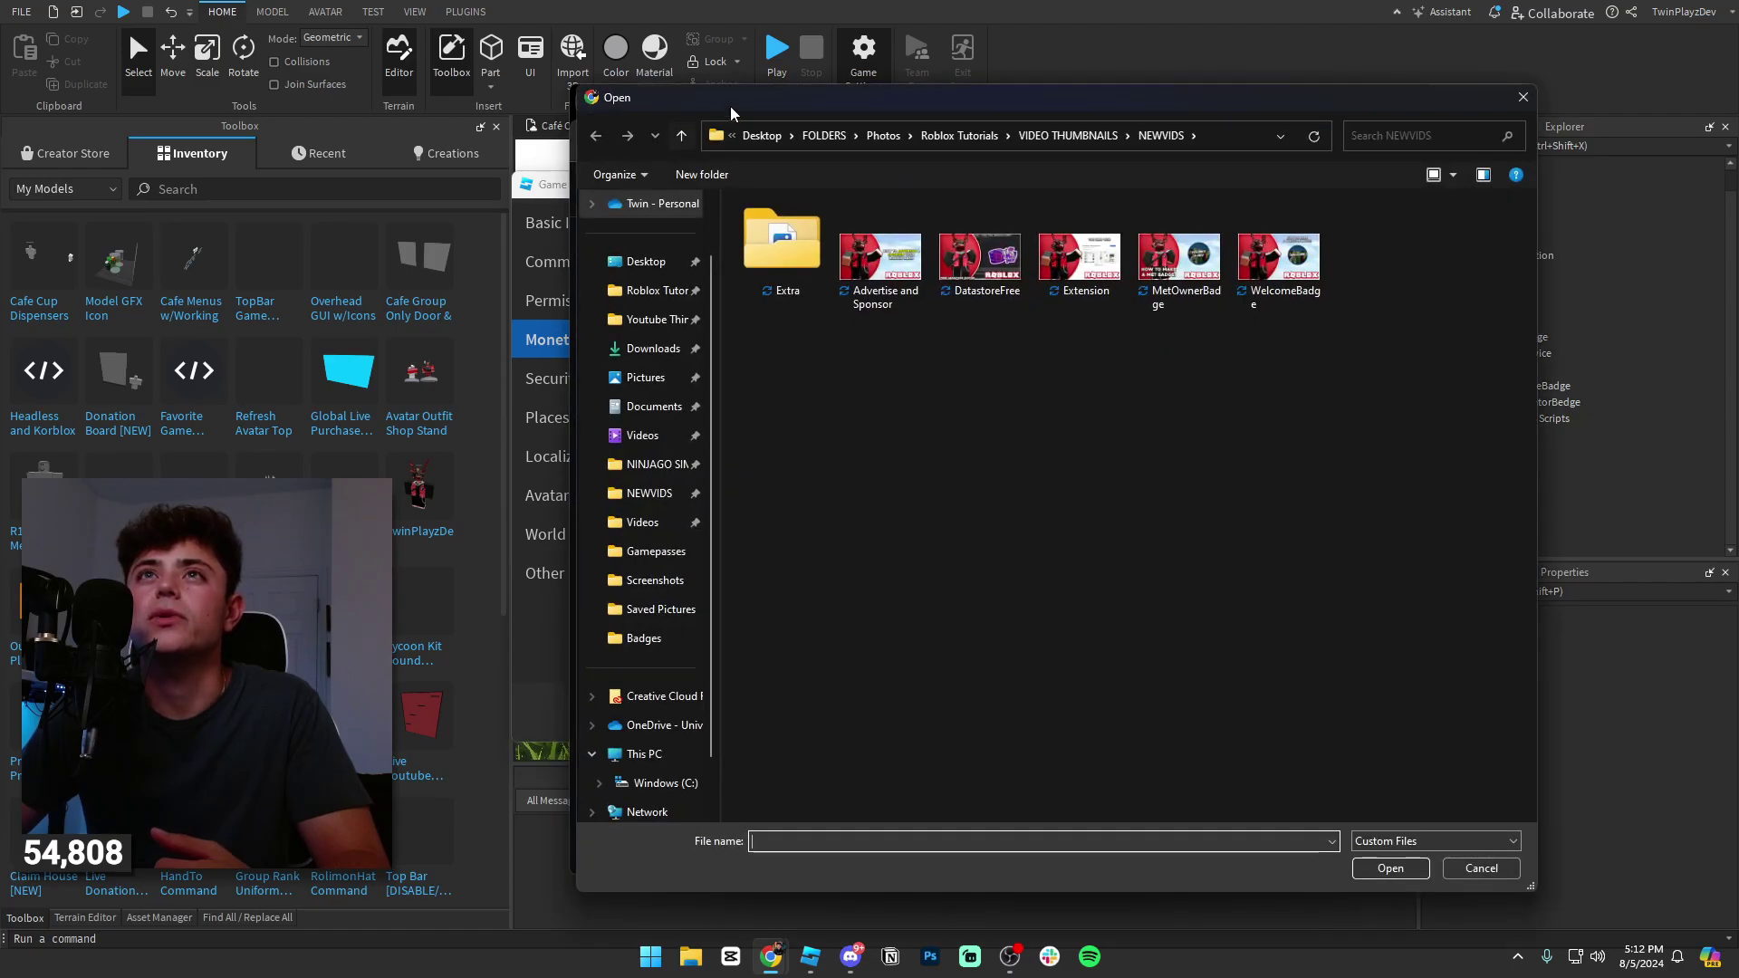
drag(725, 105, 213, 167)
key(Escape)
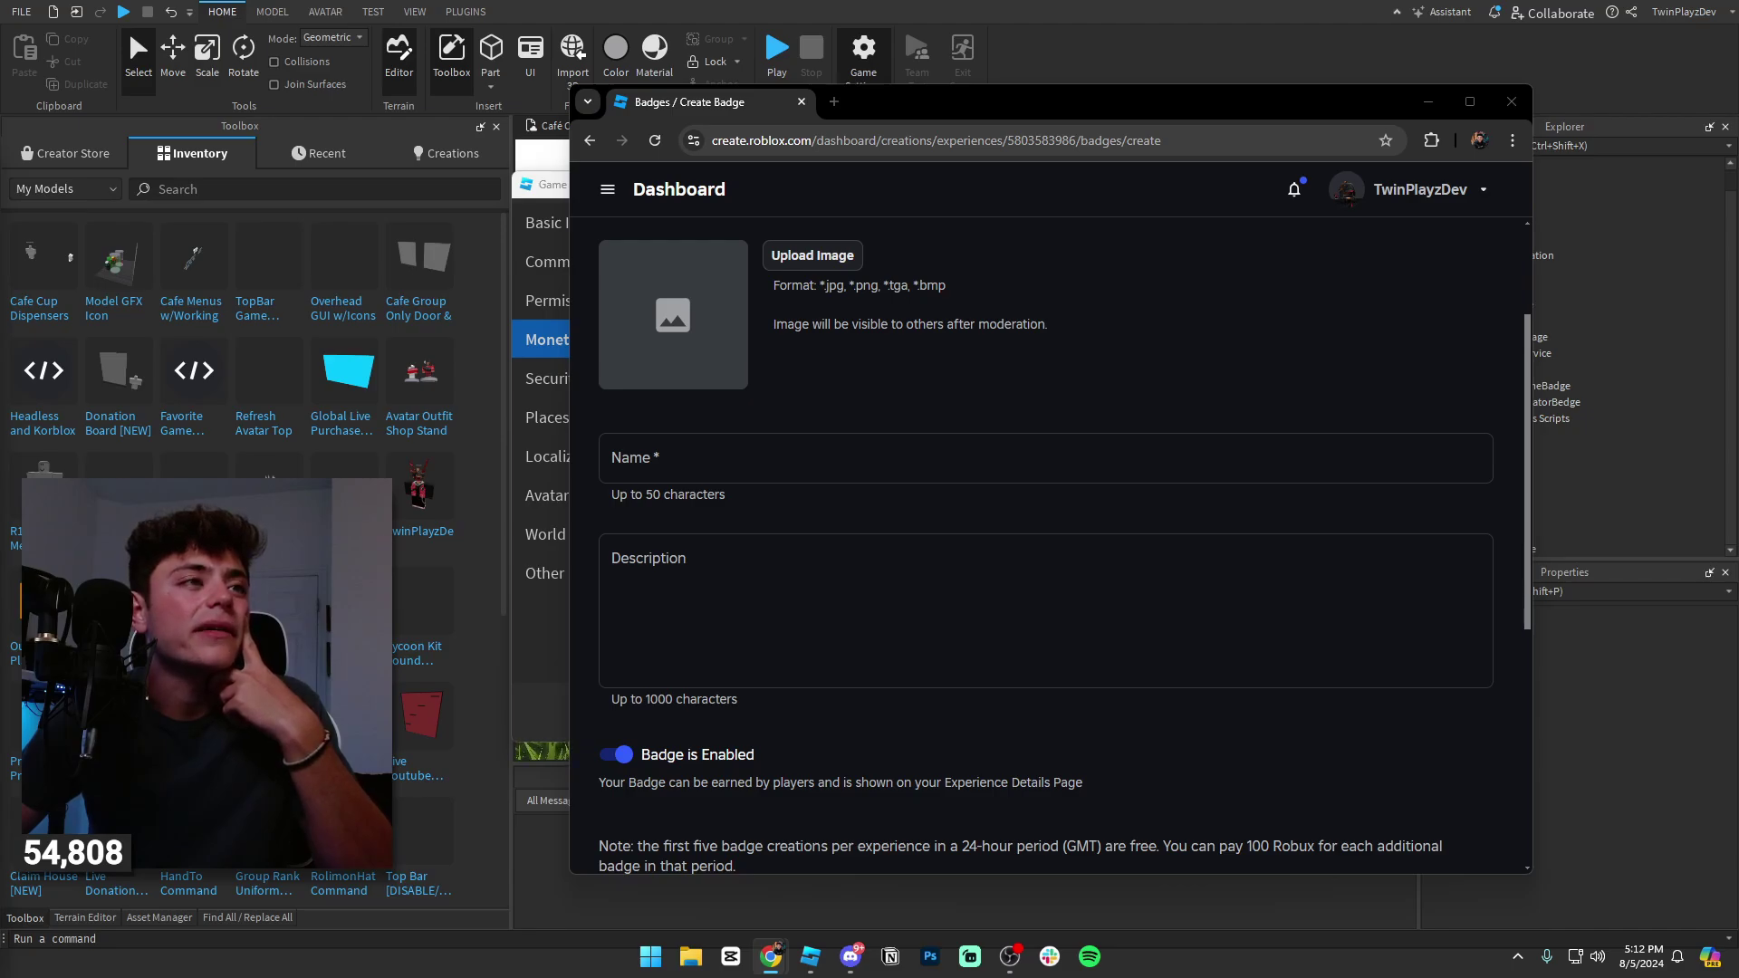
key(Return)
scroll(883, 572, up, 1)
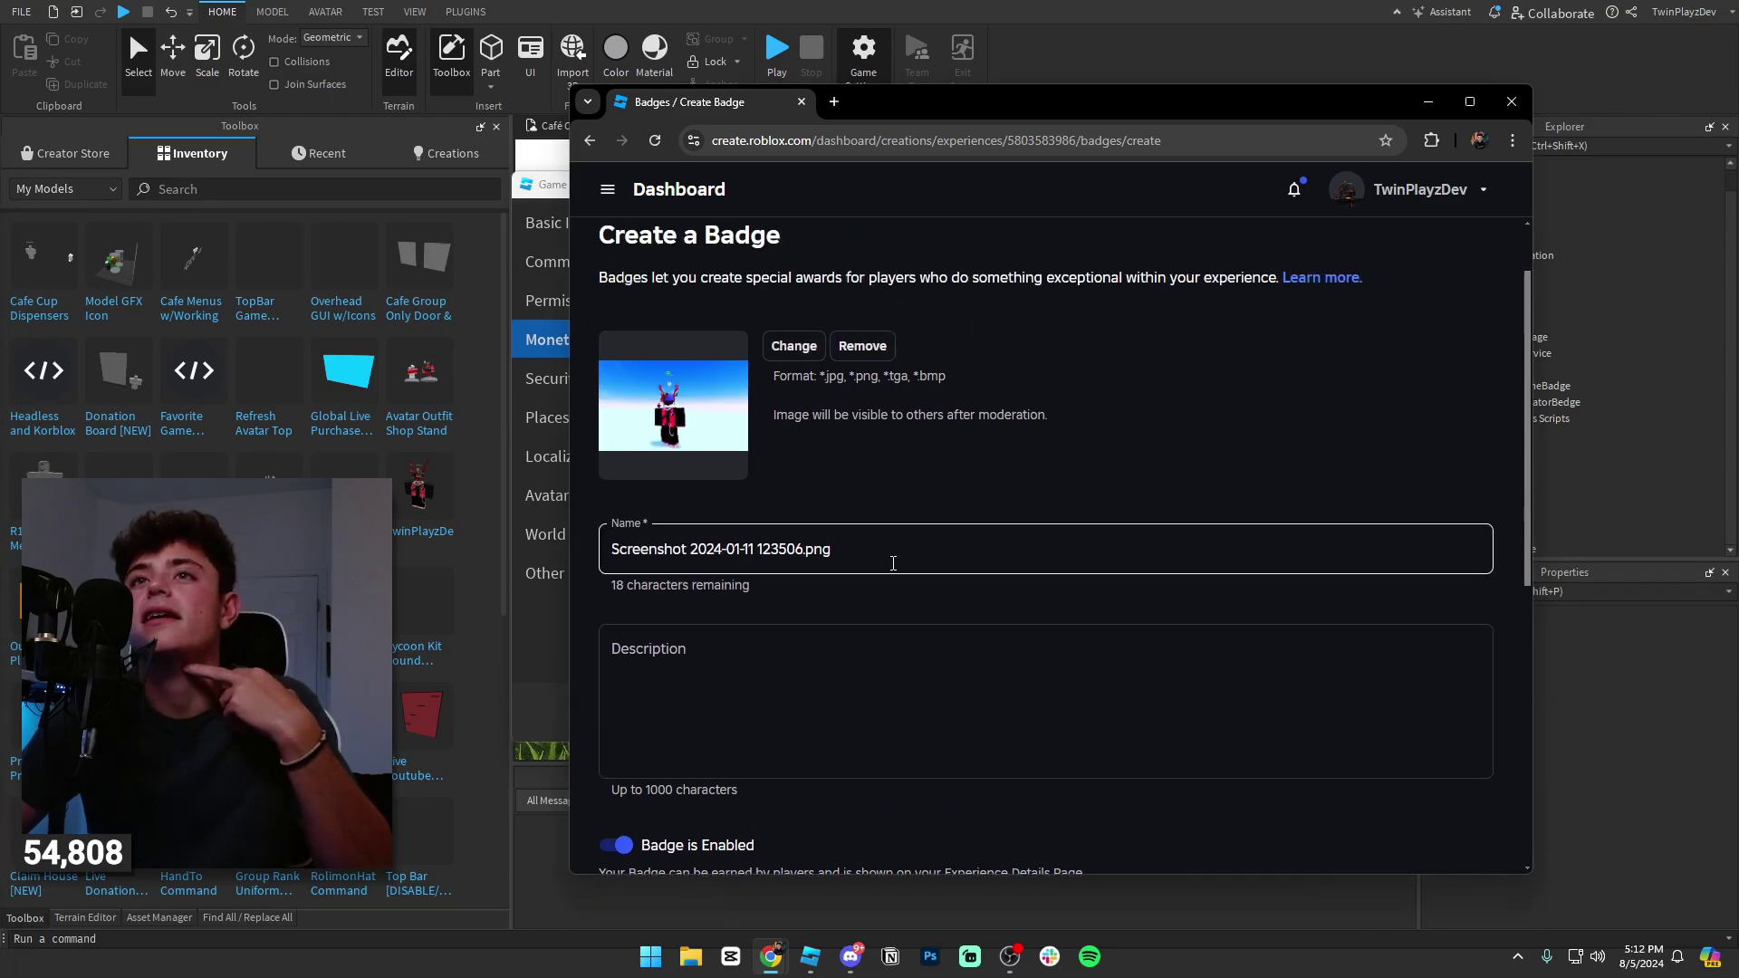
triple_click(893, 563)
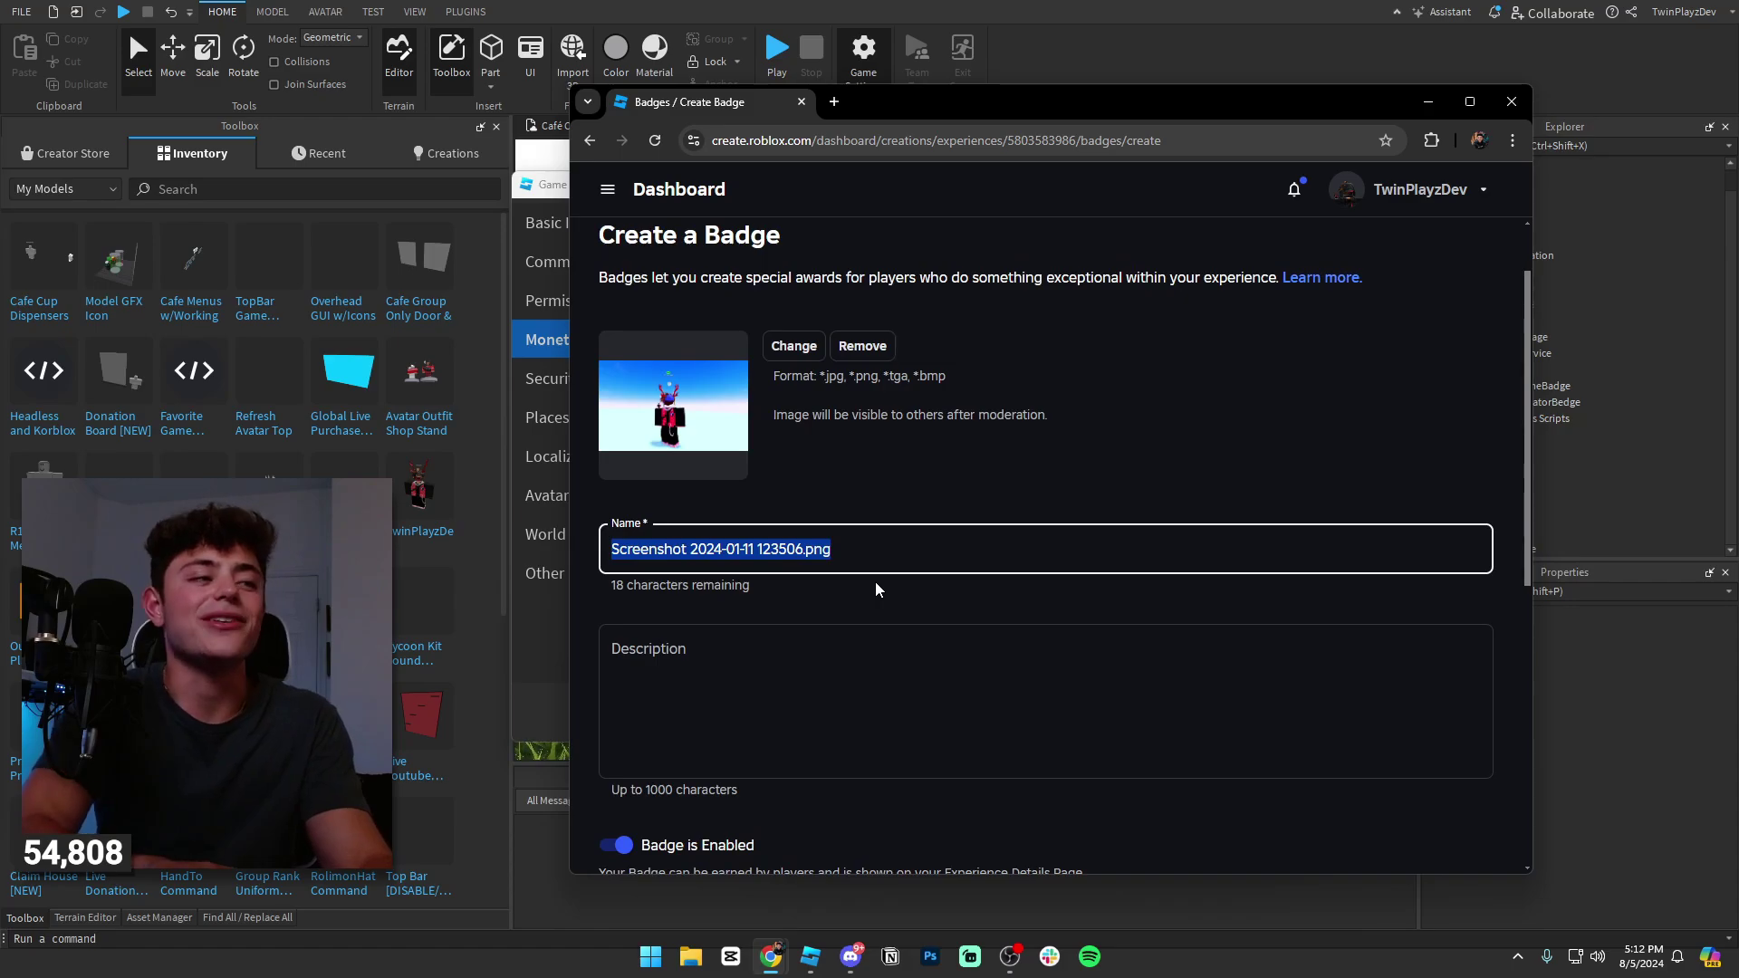
text(Welcome)
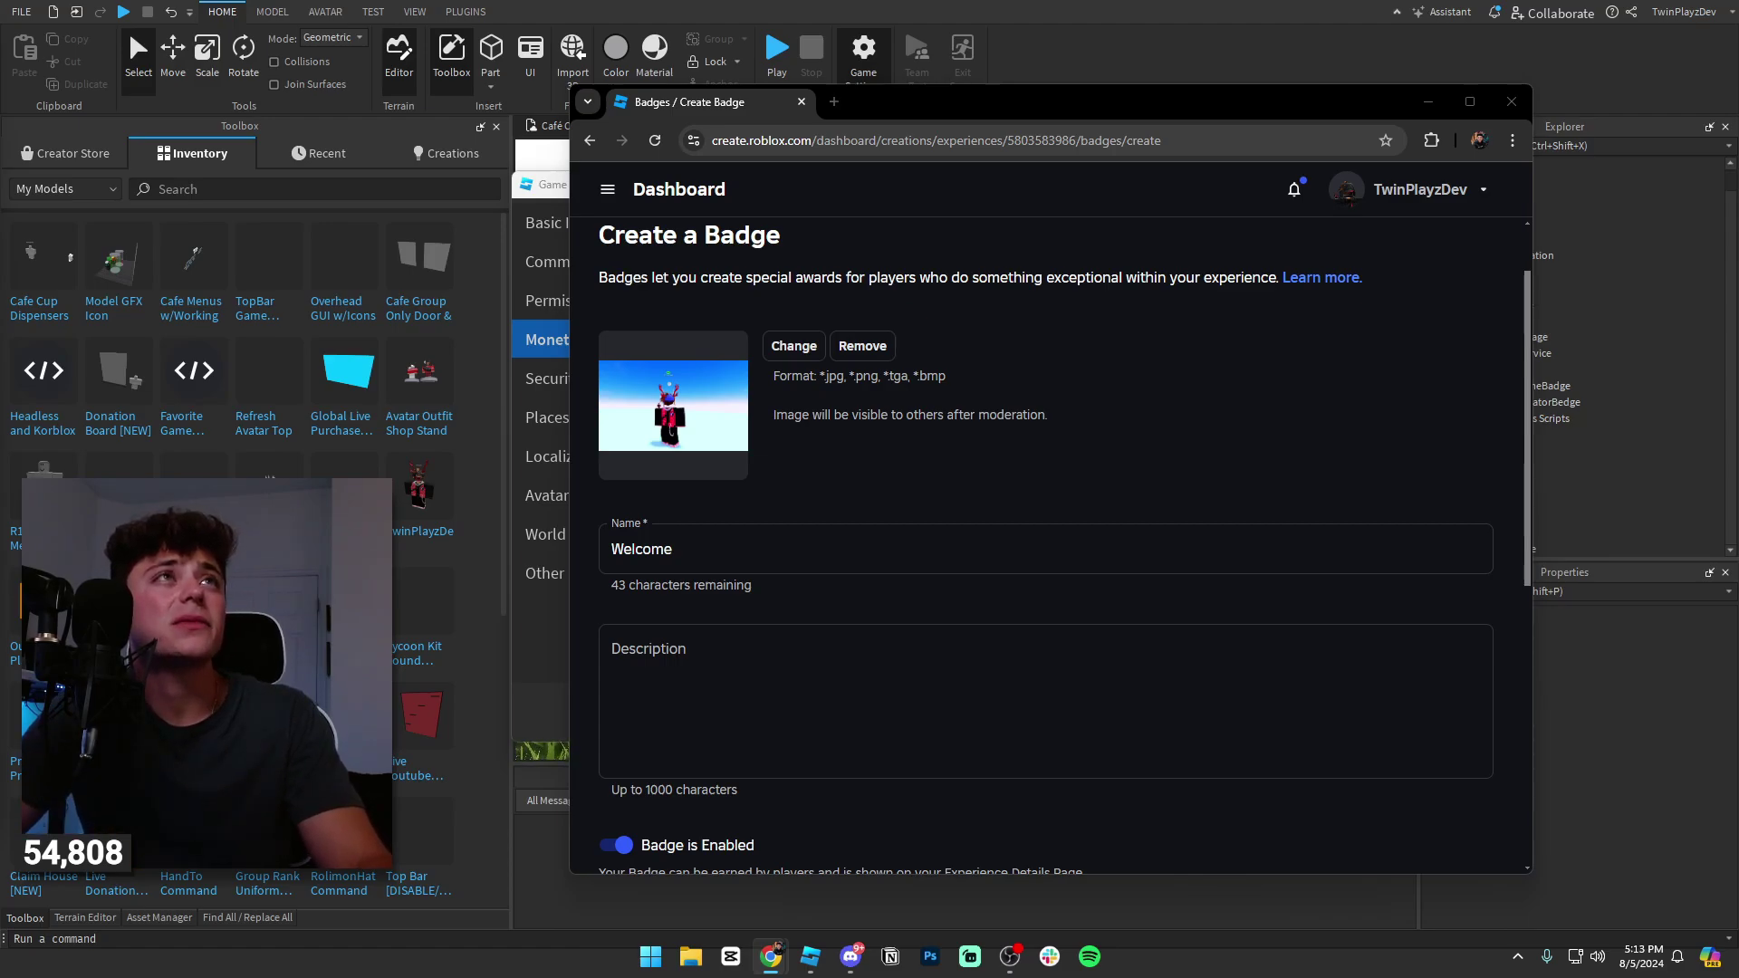
scroll(931, 385, down, 1)
scroll(931, 385, down, 2)
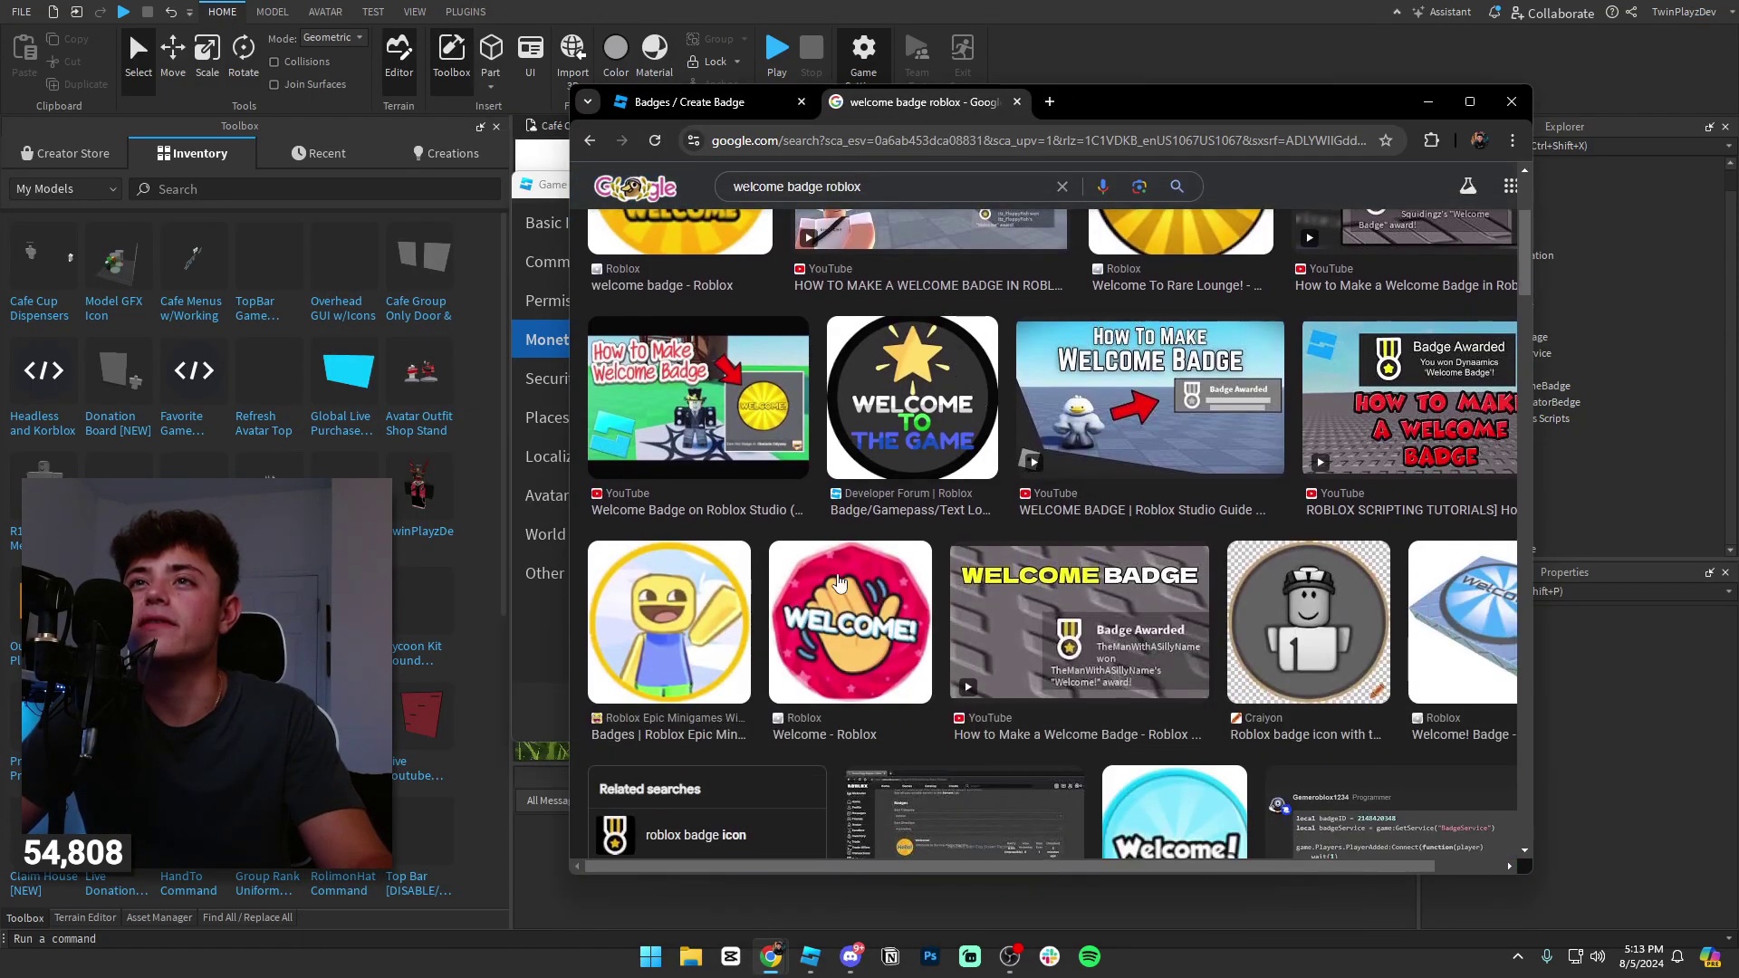
scroll(896, 390, down, 2)
- Download the pink Welcome! image as welcomebadge.png and close the search tab
click(876, 394)
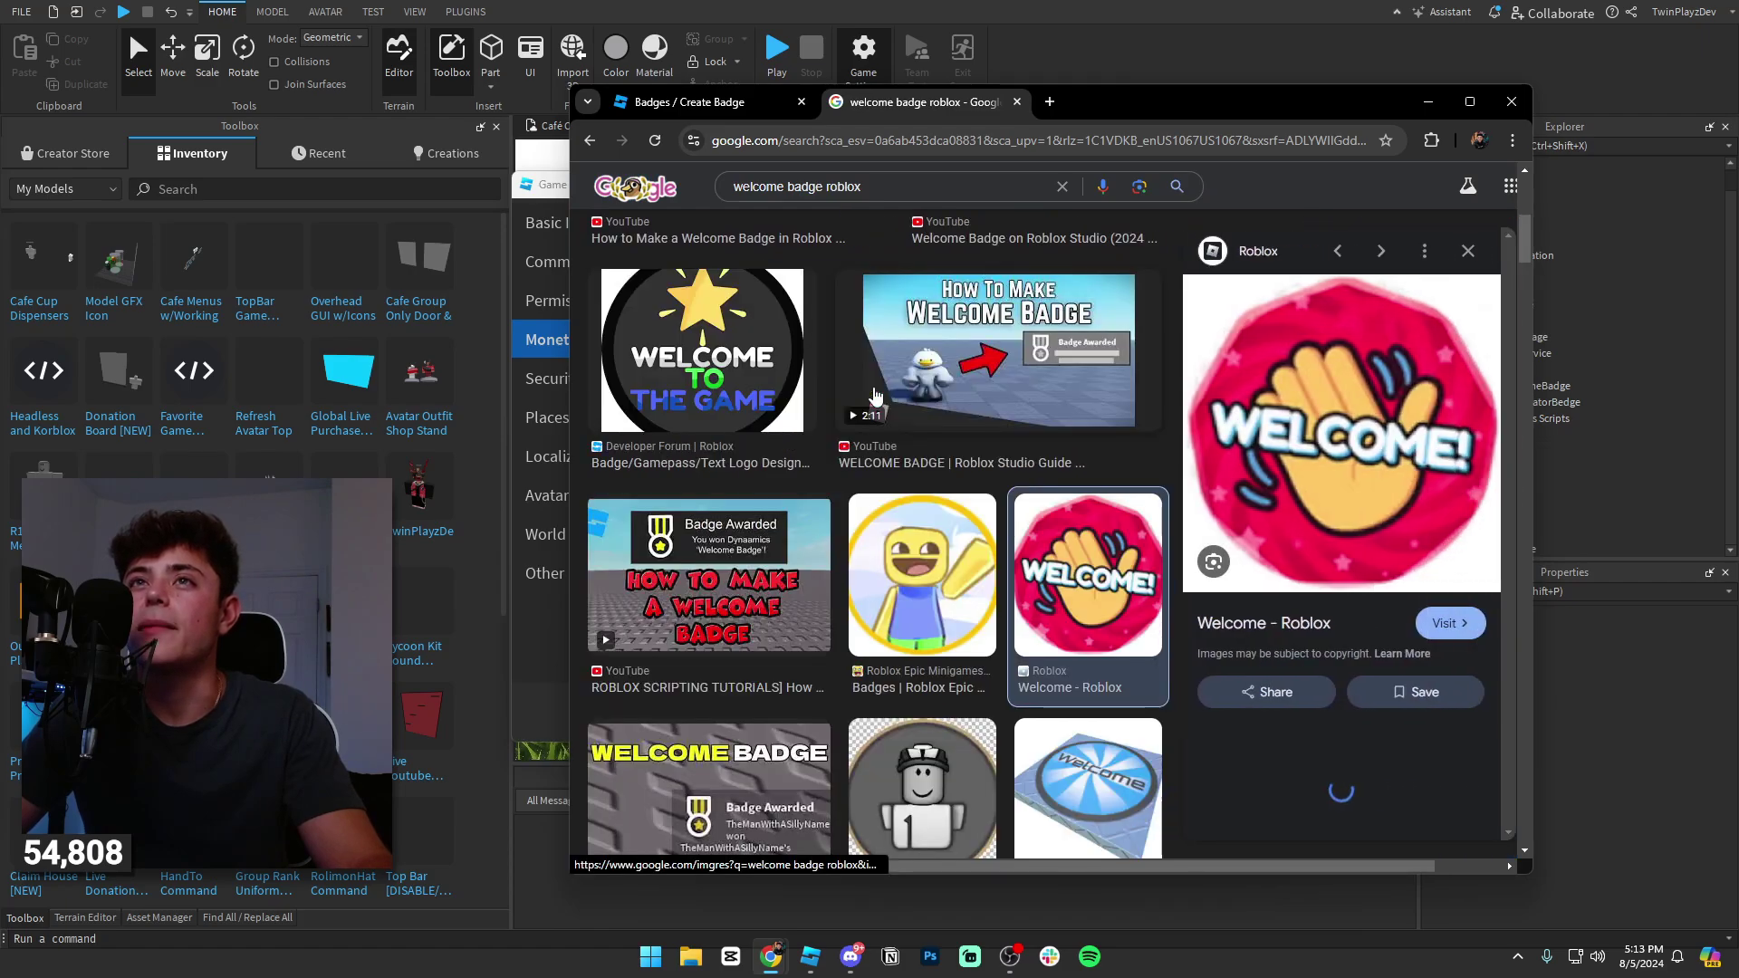
right_click(1345, 464)
click(1417, 743)
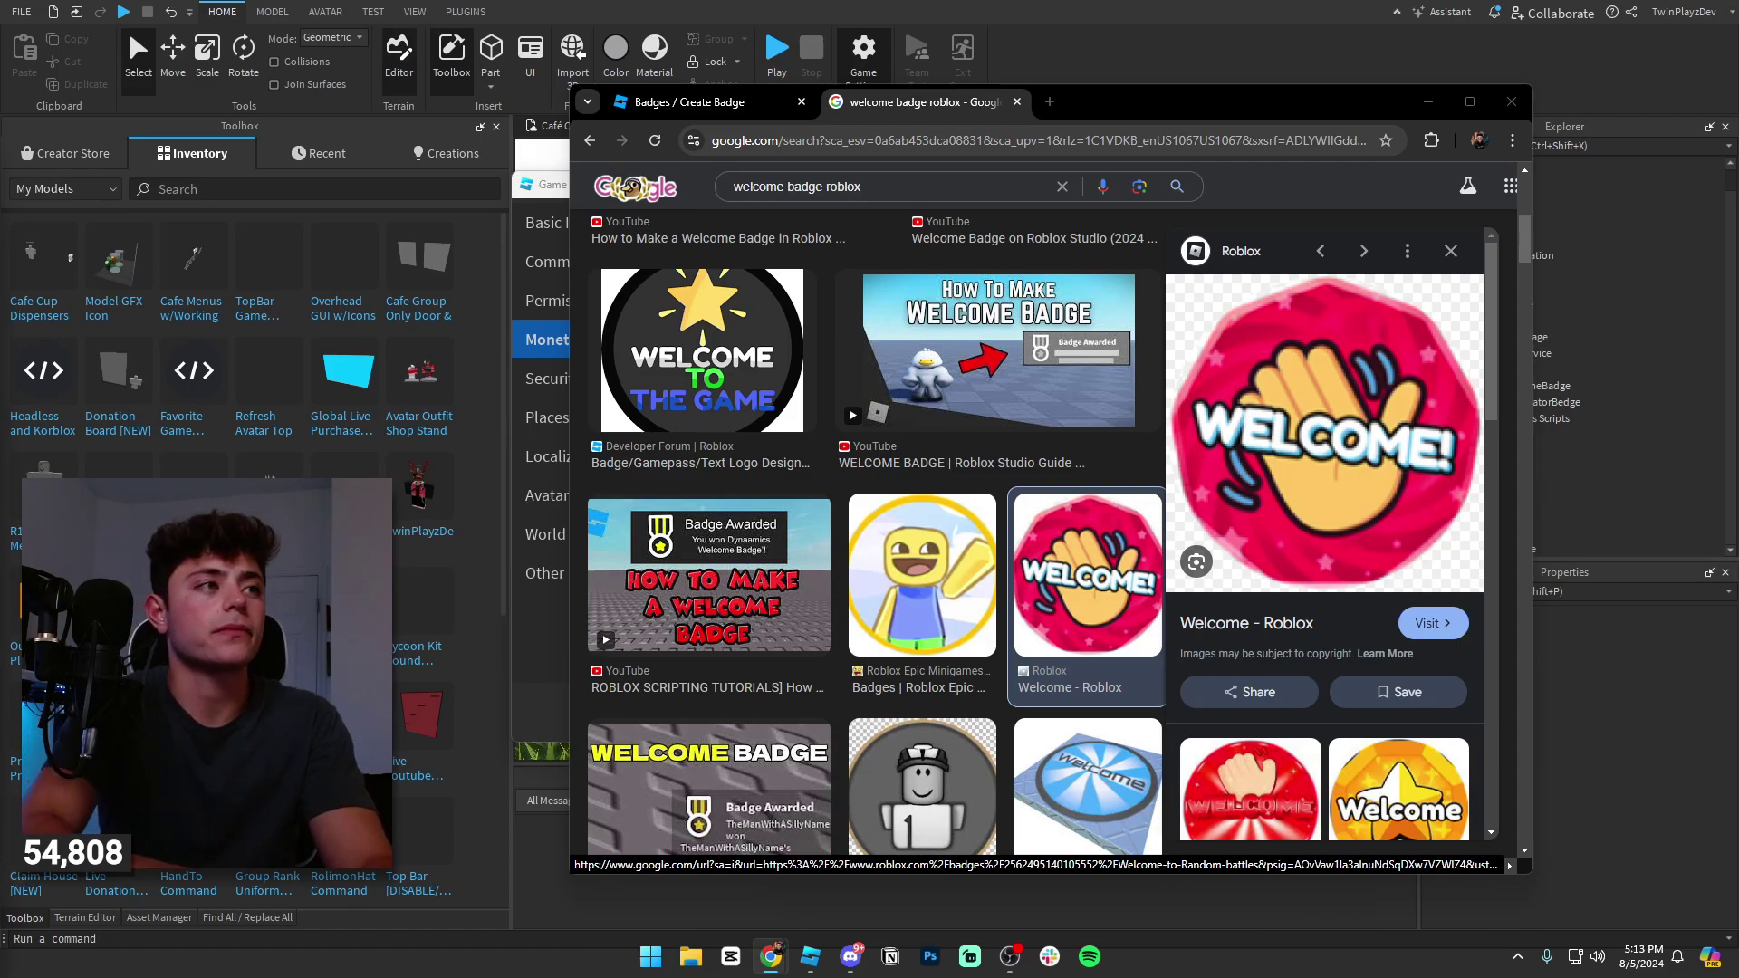
click(1014, 100)
- Swap in welcomebadge.png, name the badge 'Welcome To Cafe Crave!' with a description, and create it
click(856, 354)
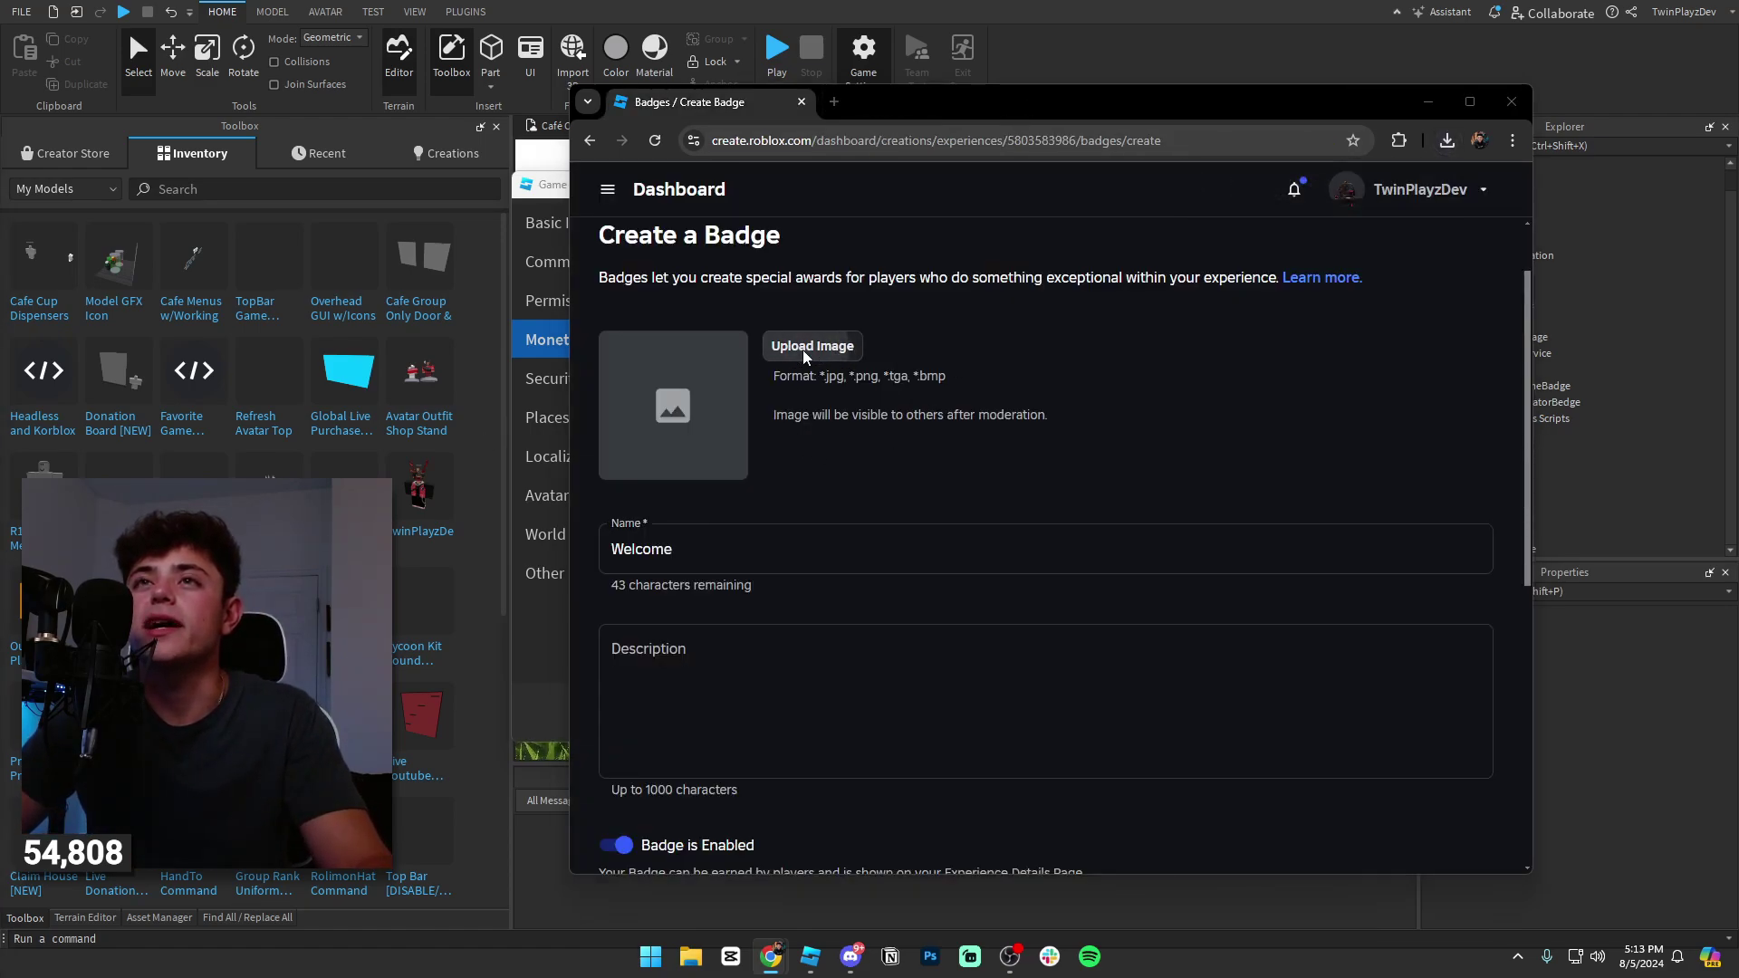
key(Return)
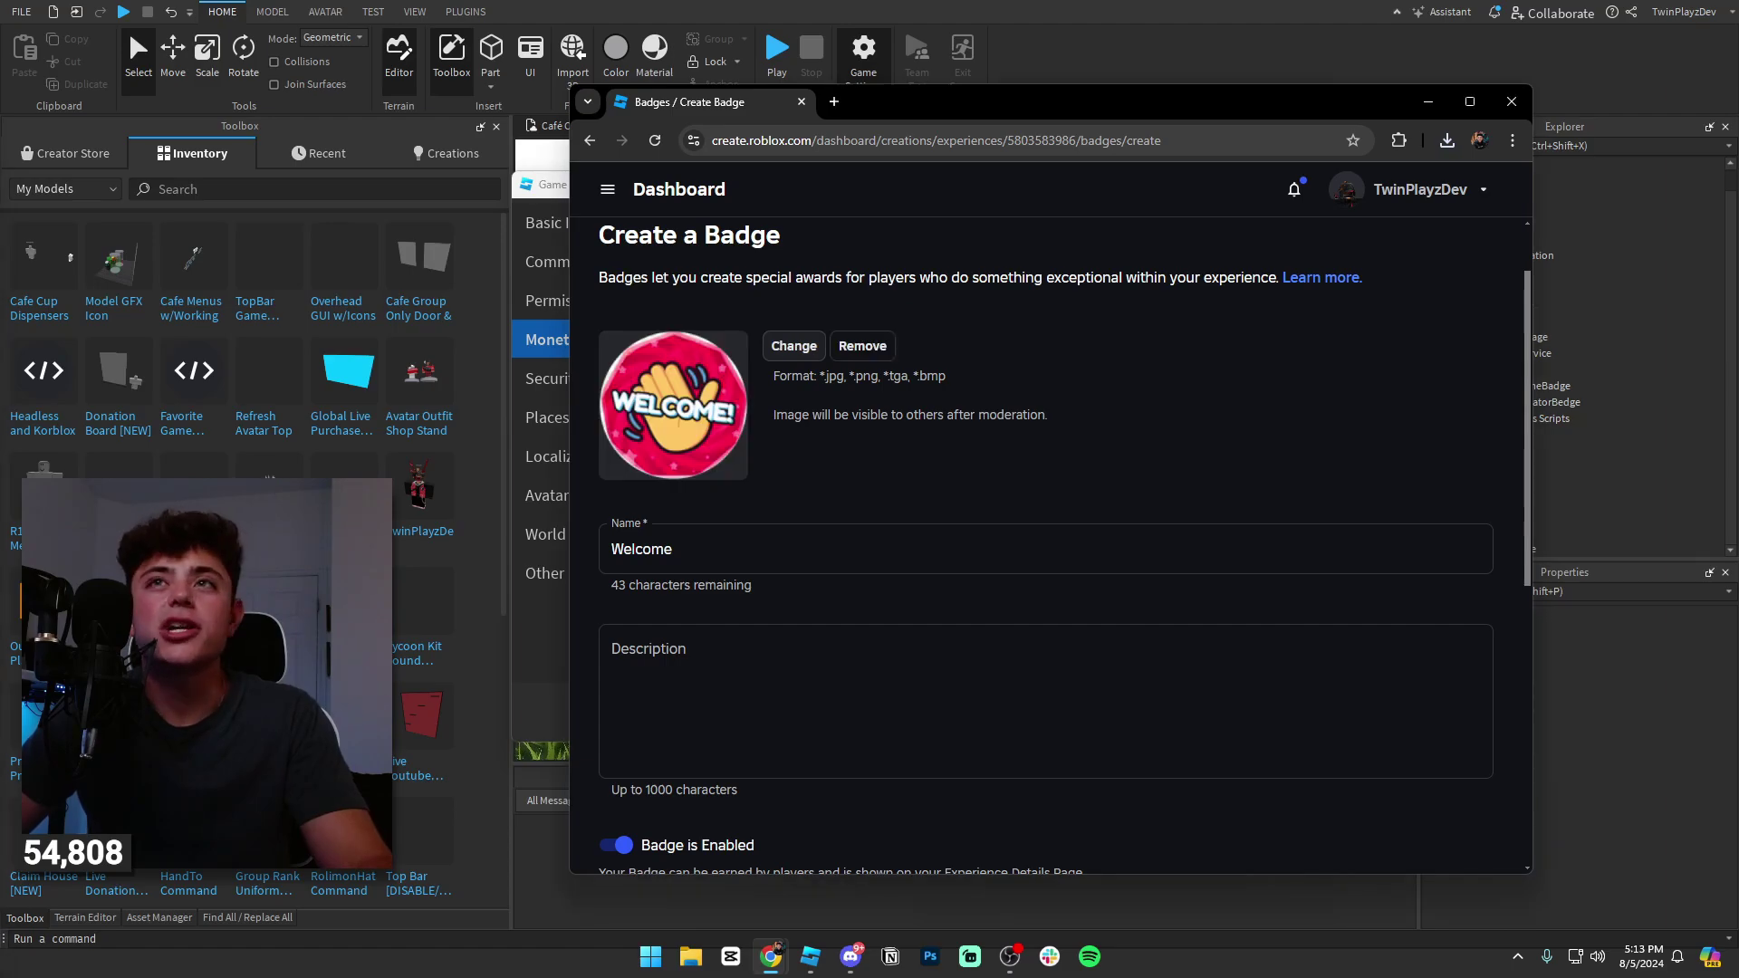
click(747, 550)
text(To )
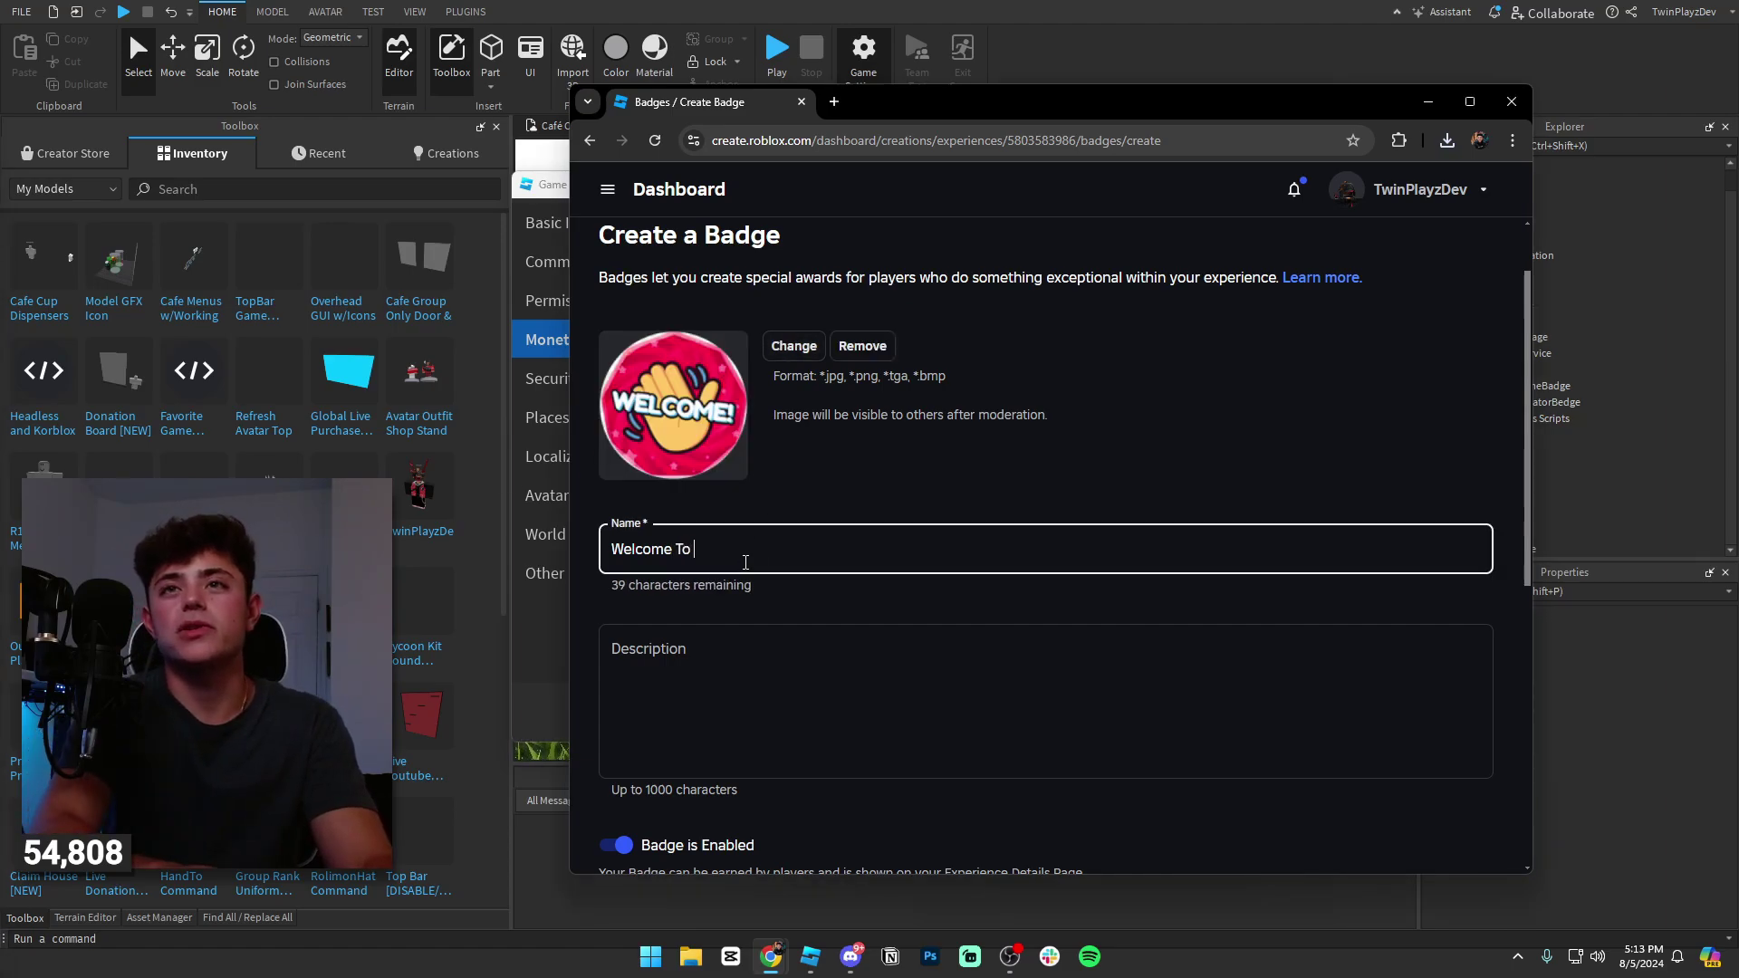
text(Cafe Crave!)
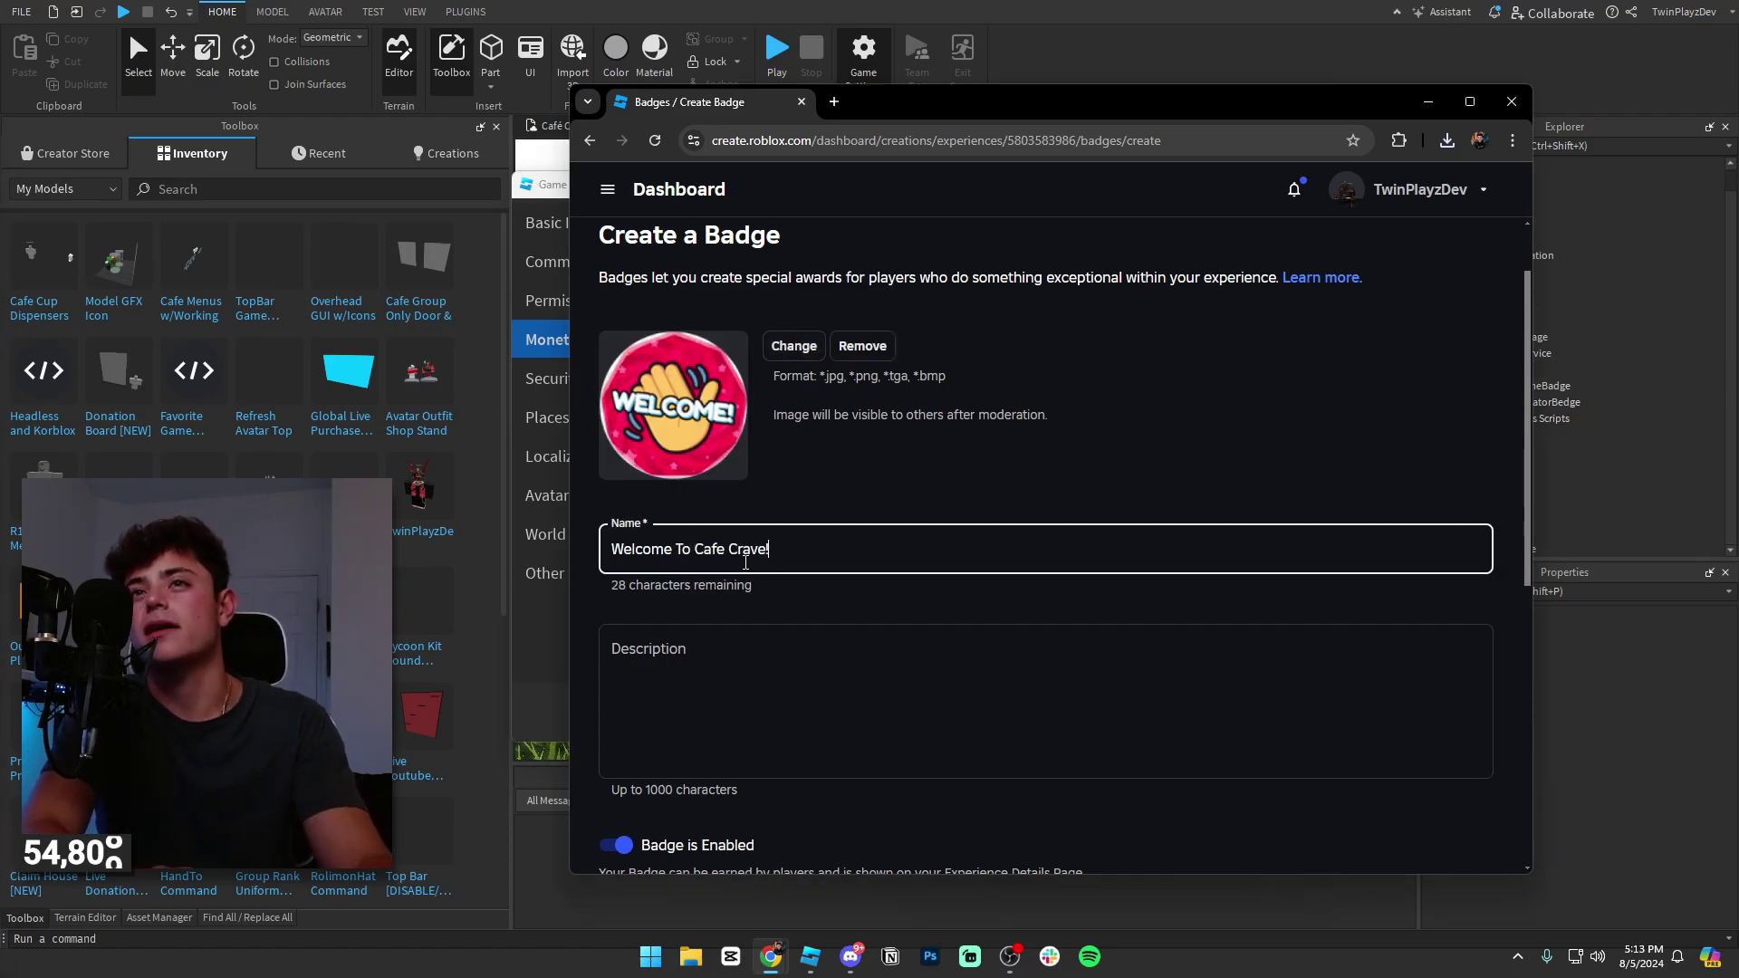
key(Tab)
text(You )
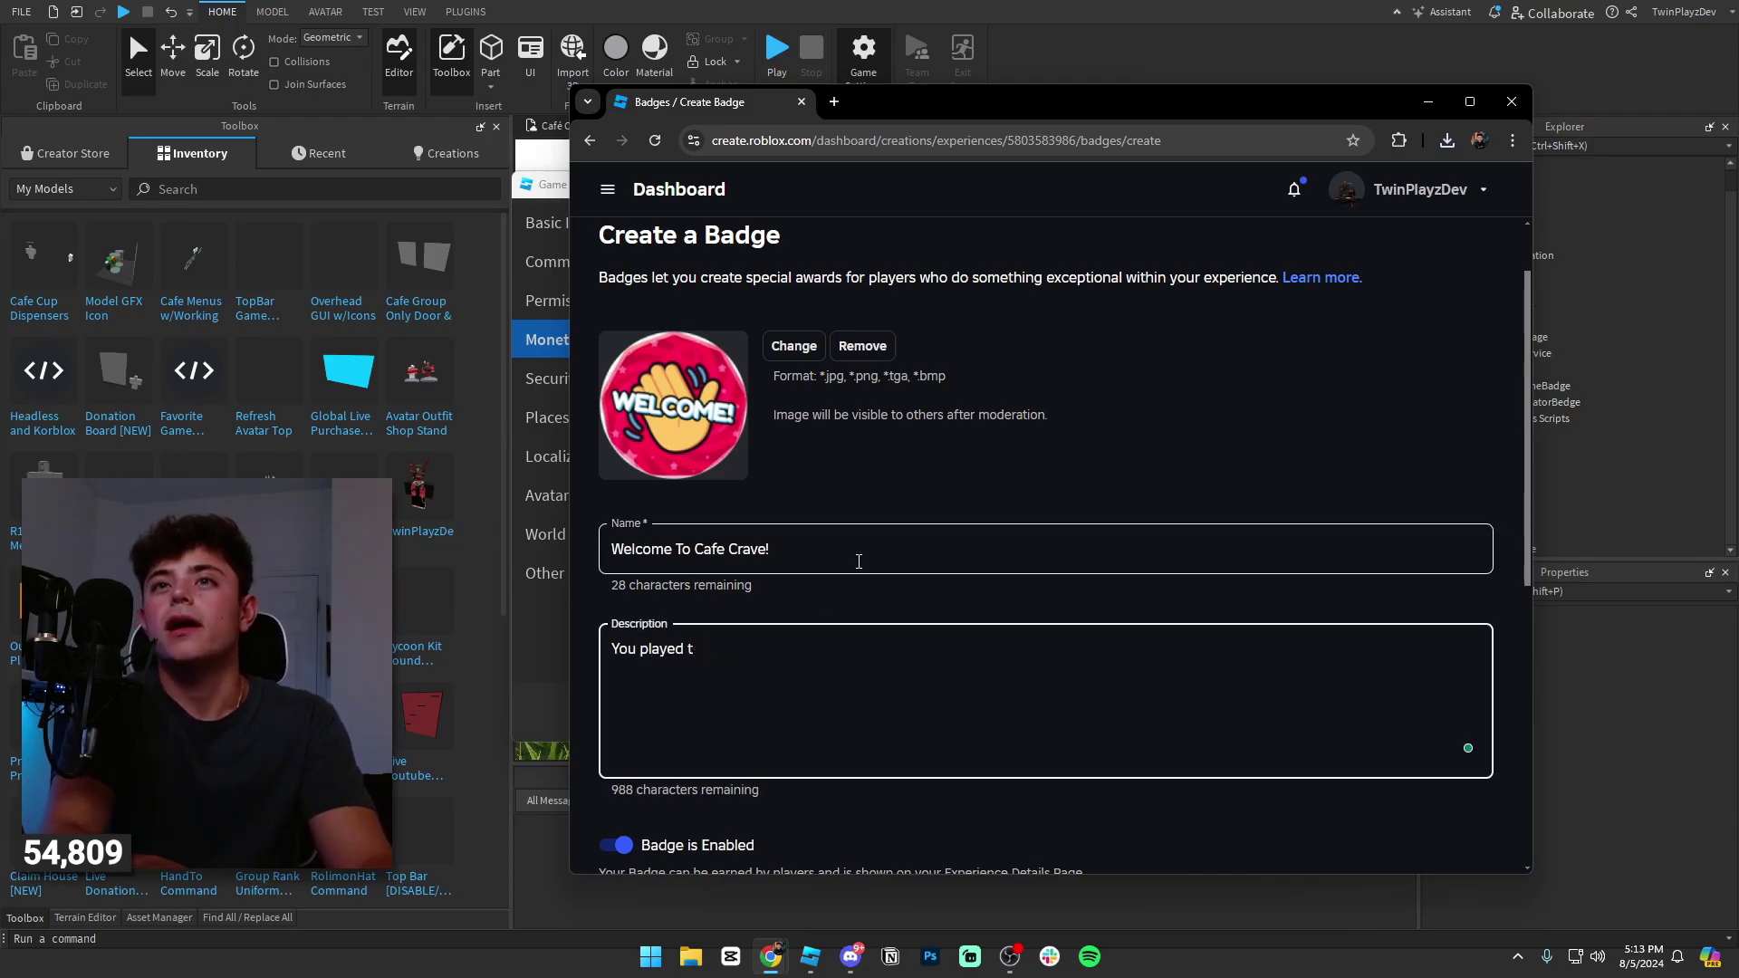
text(ame!)
scroll(656, 462, down, 3)
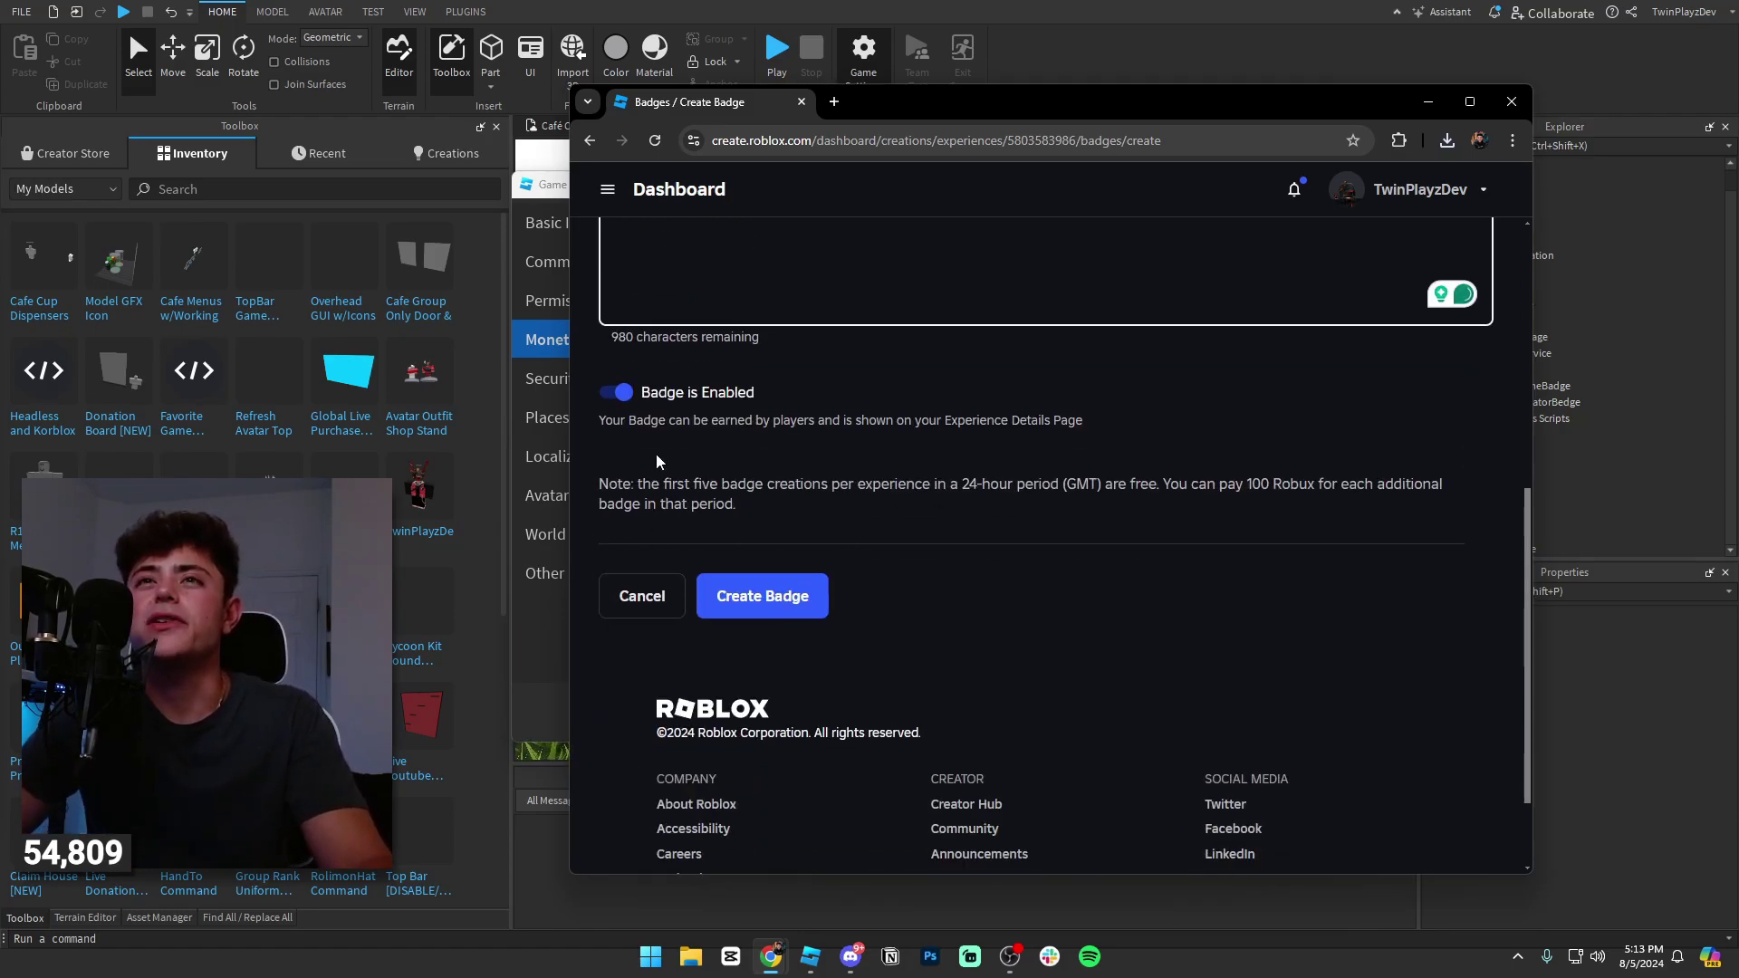
click(761, 600)
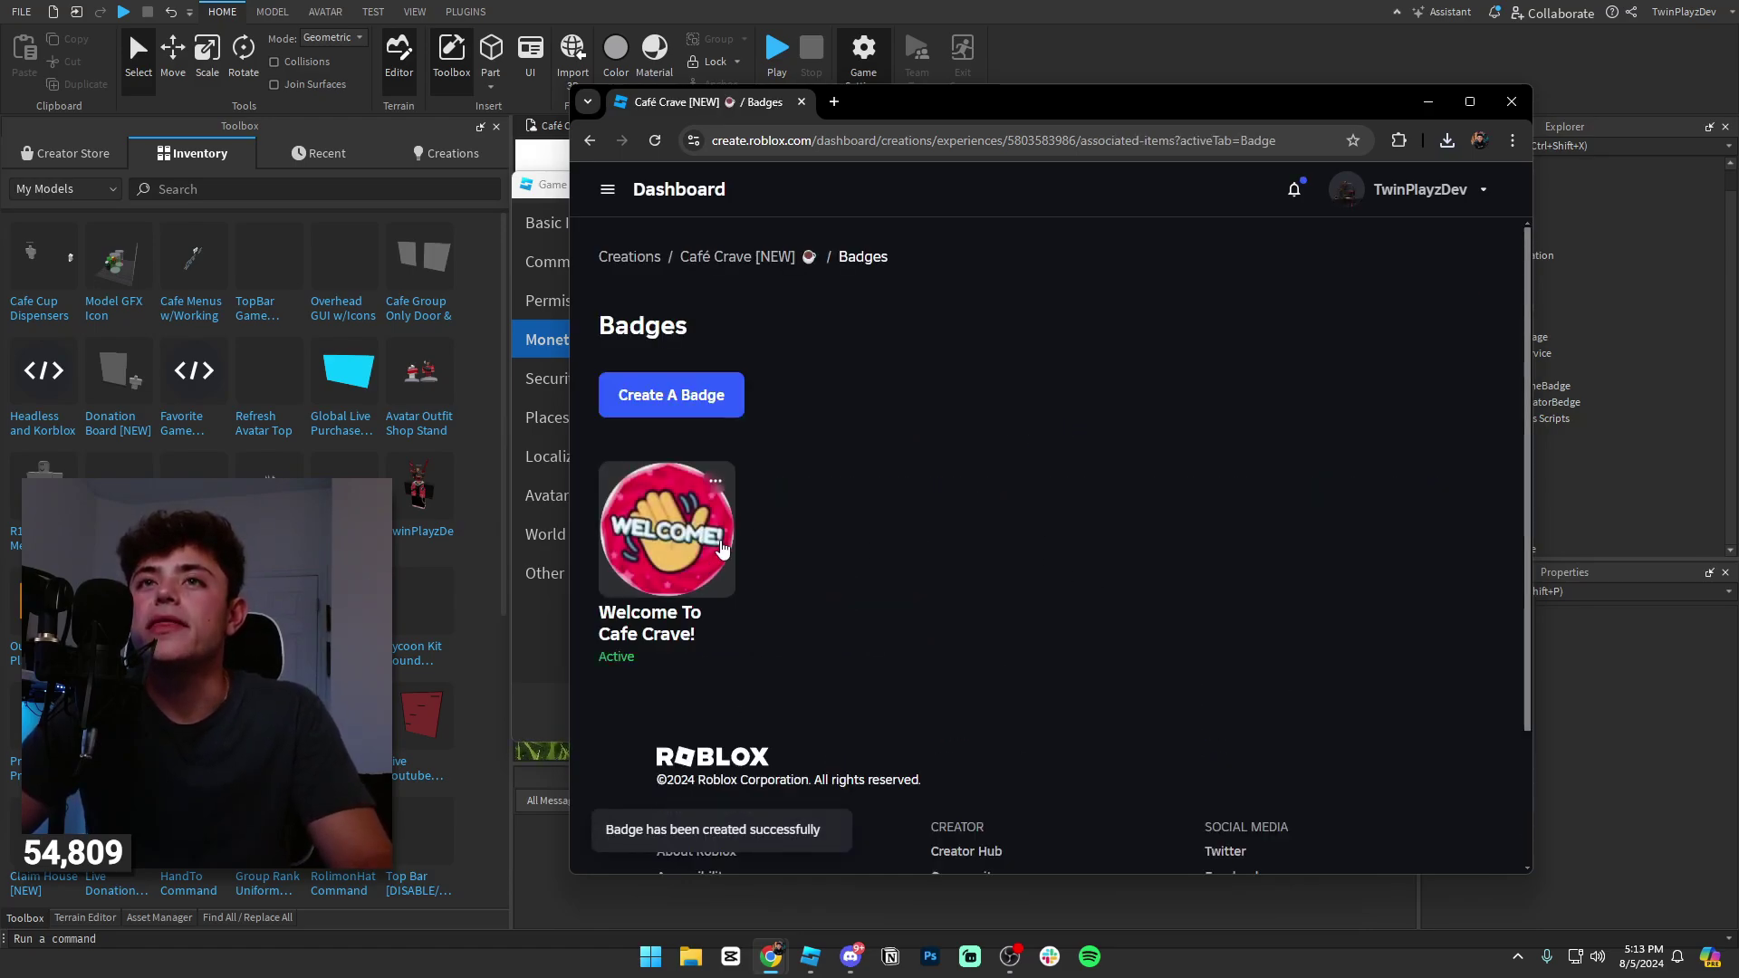
- Copy the new badge's asset ID and minimize Chrome
click(715, 483)
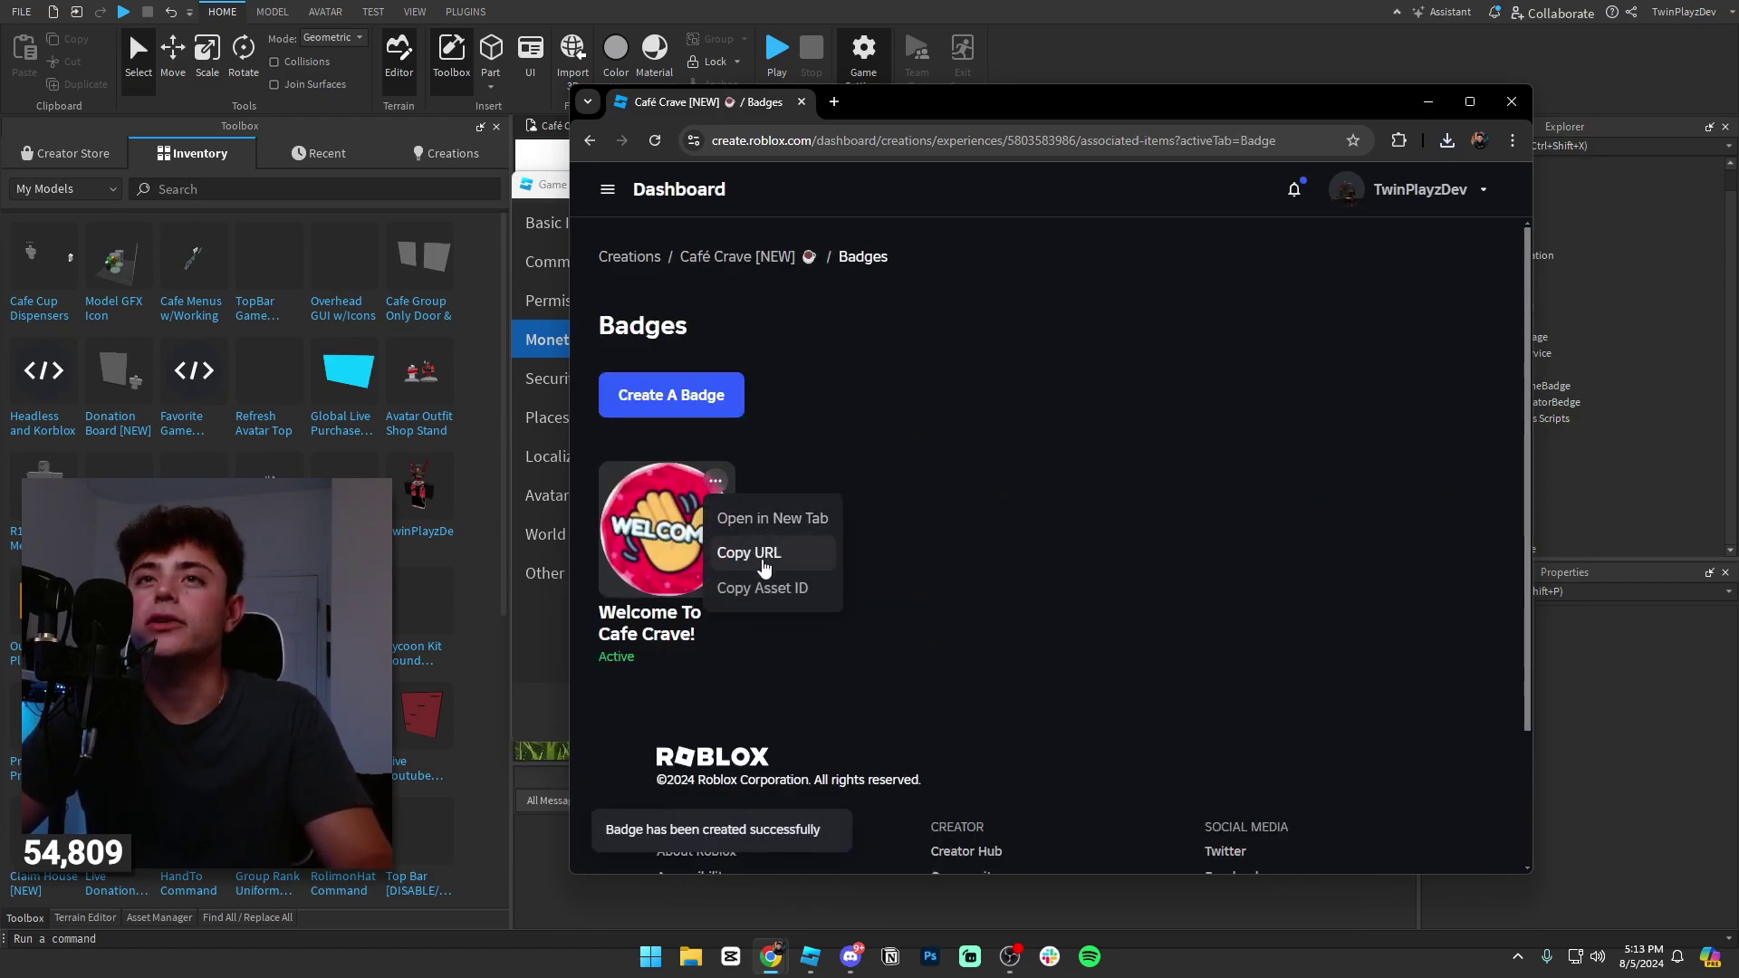
click(772, 590)
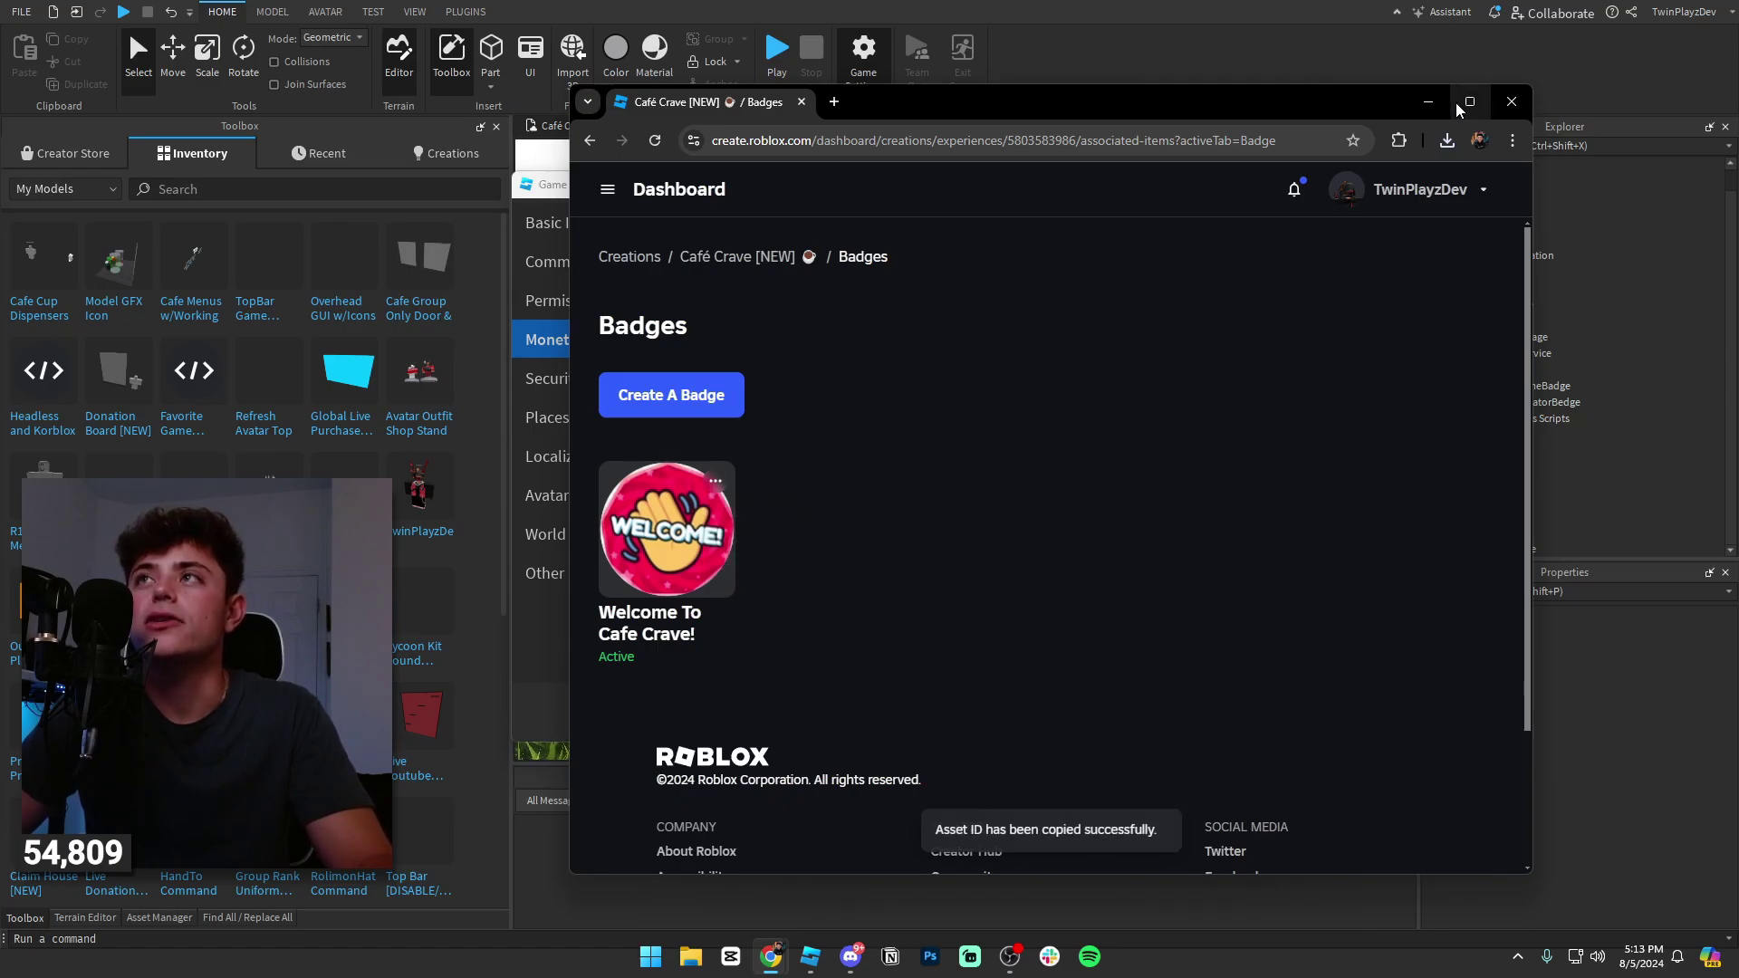
click(1426, 100)
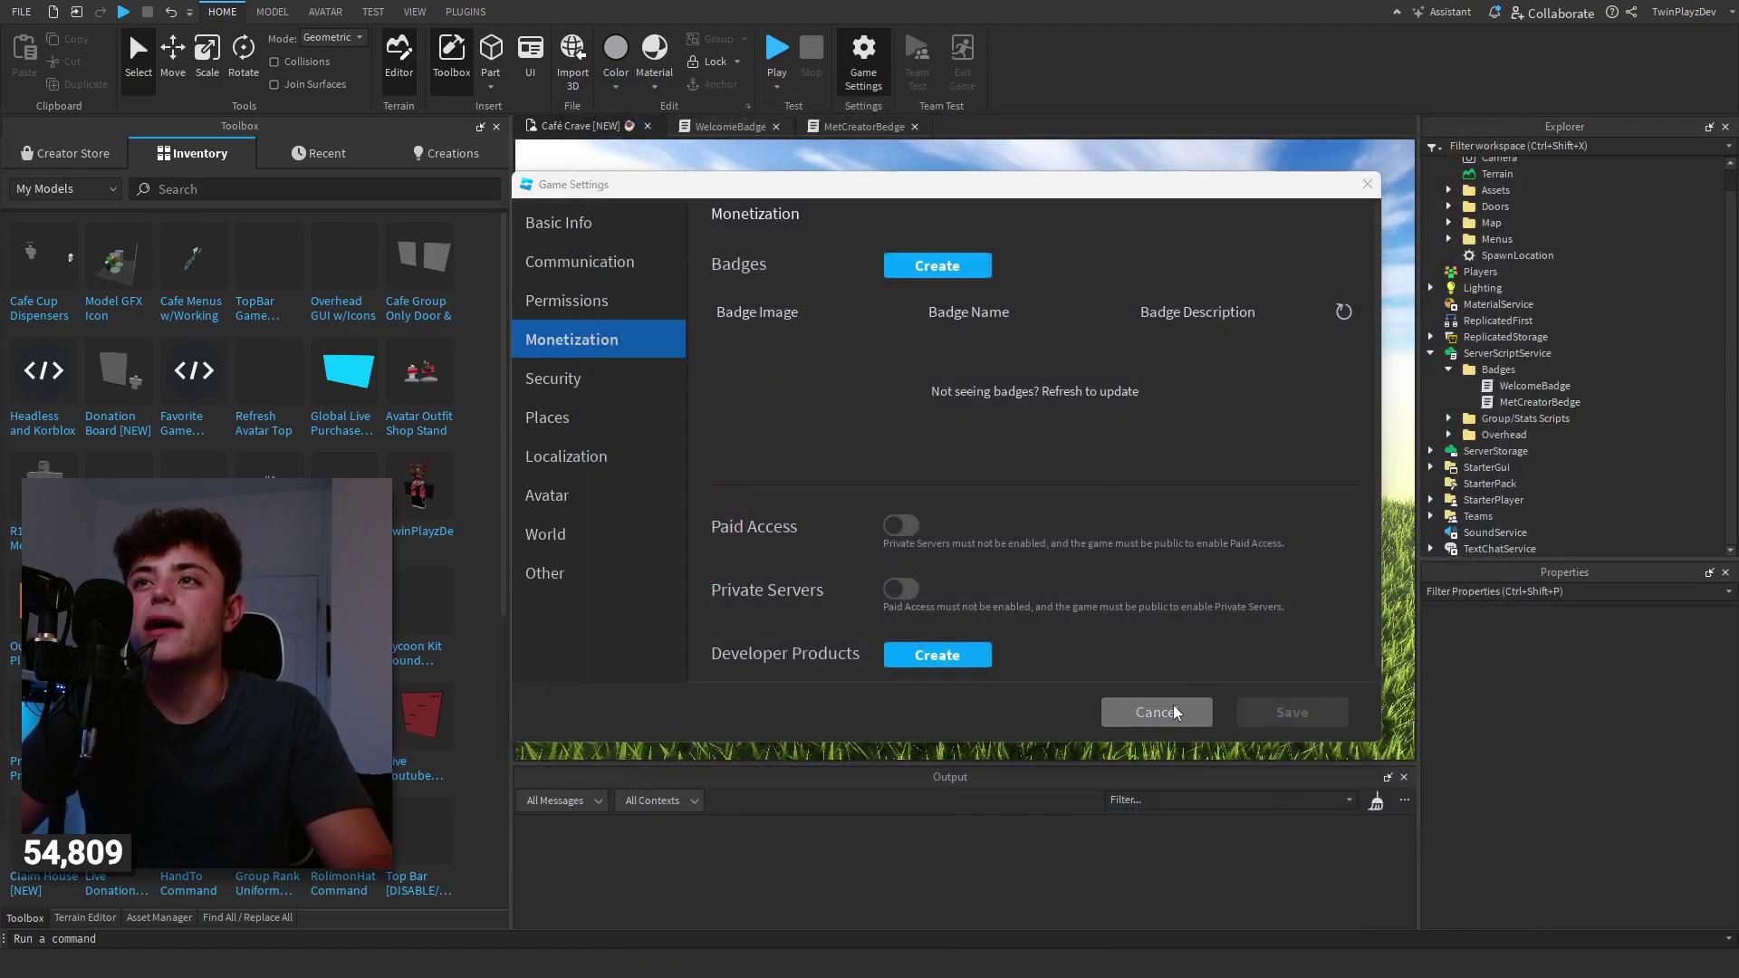
- Refresh the Game Settings badge list to show the new badge, then cancel out
click(1344, 311)
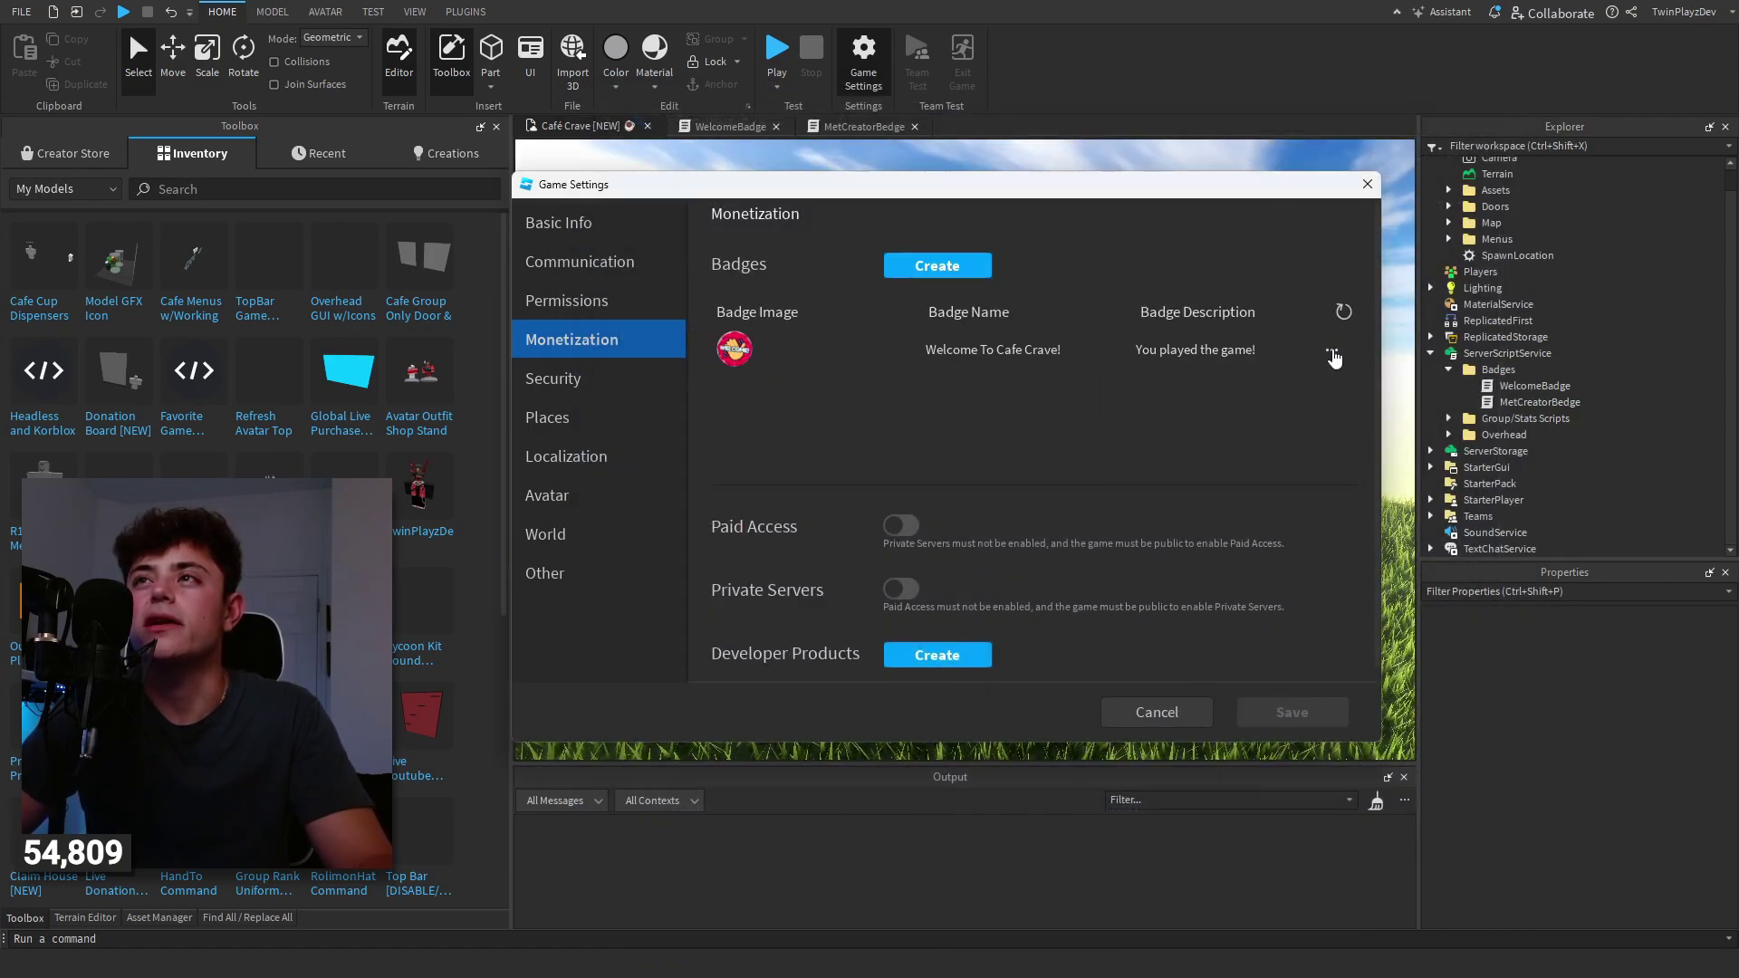
click(1332, 352)
click(764, 186)
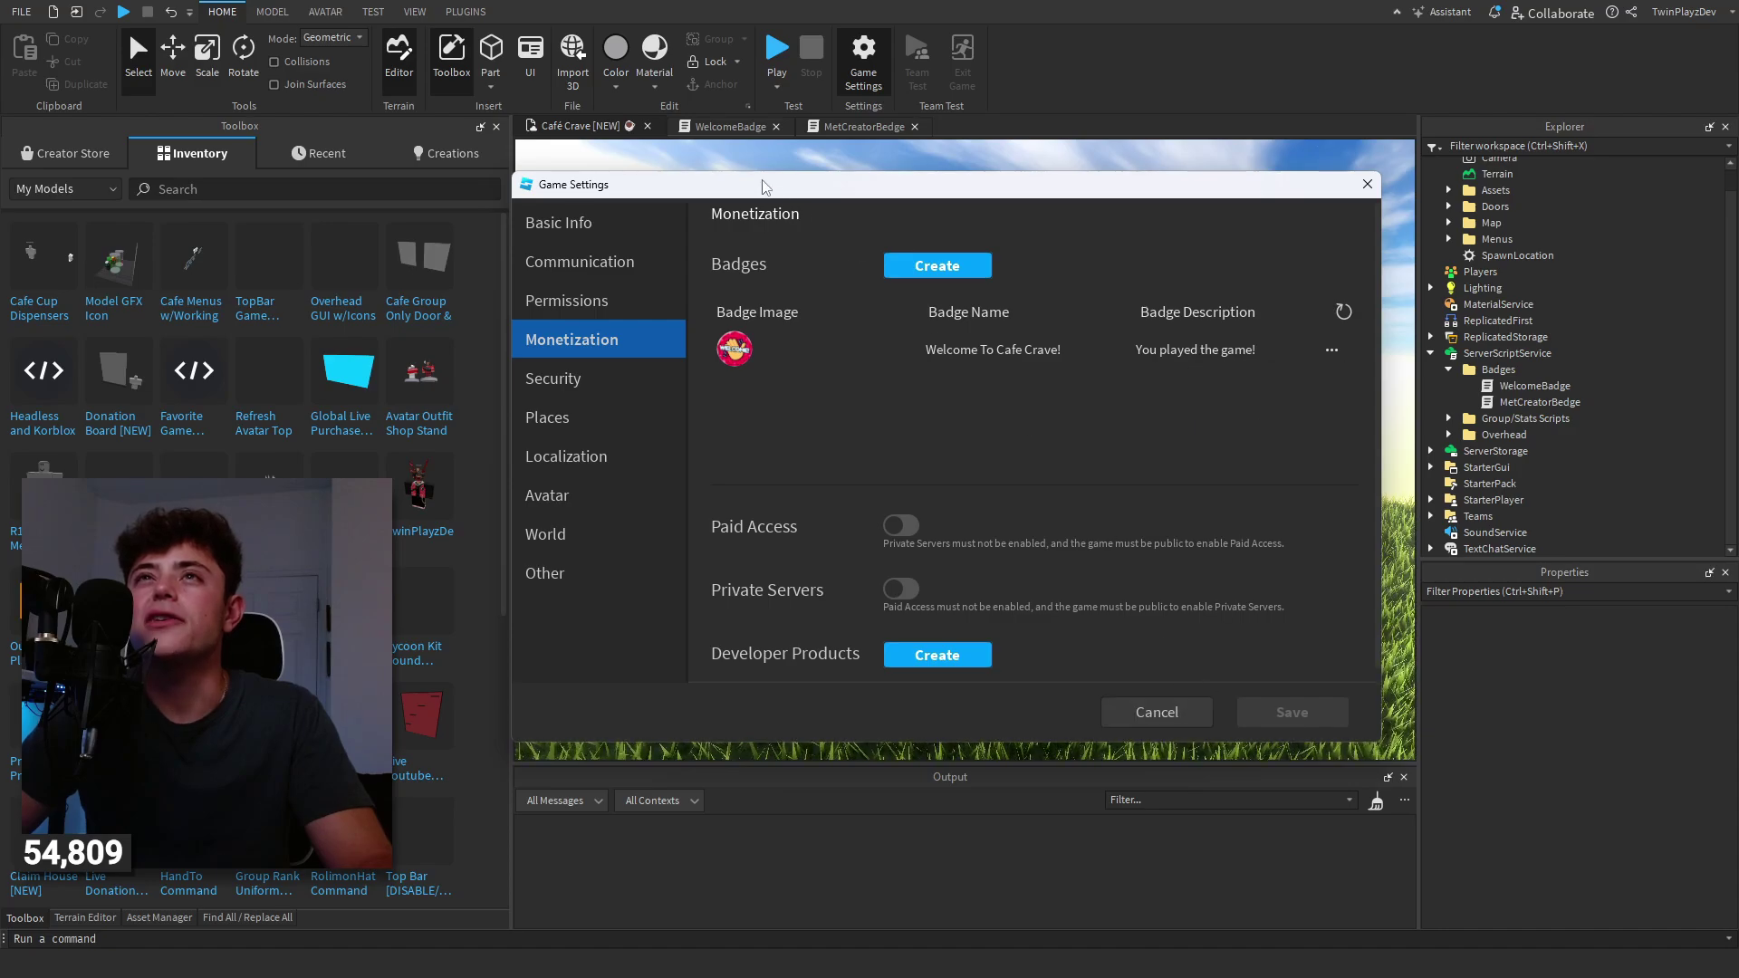
click(1156, 713)
click(730, 125)
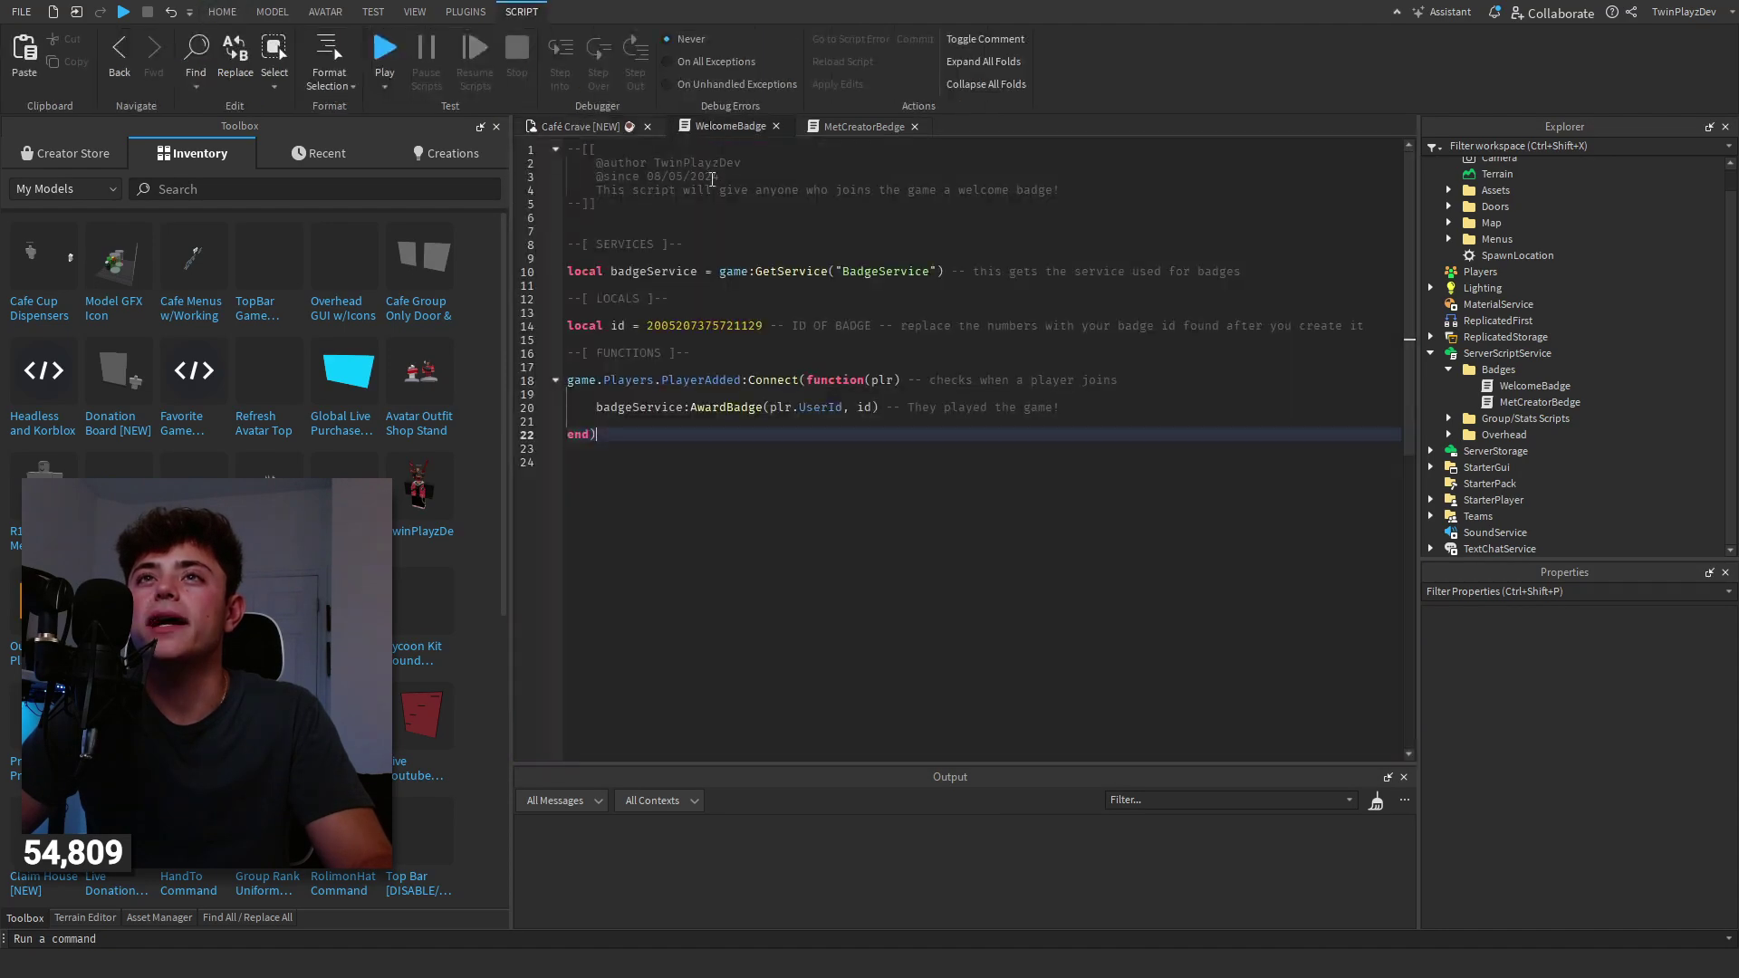
double_click(698, 327)
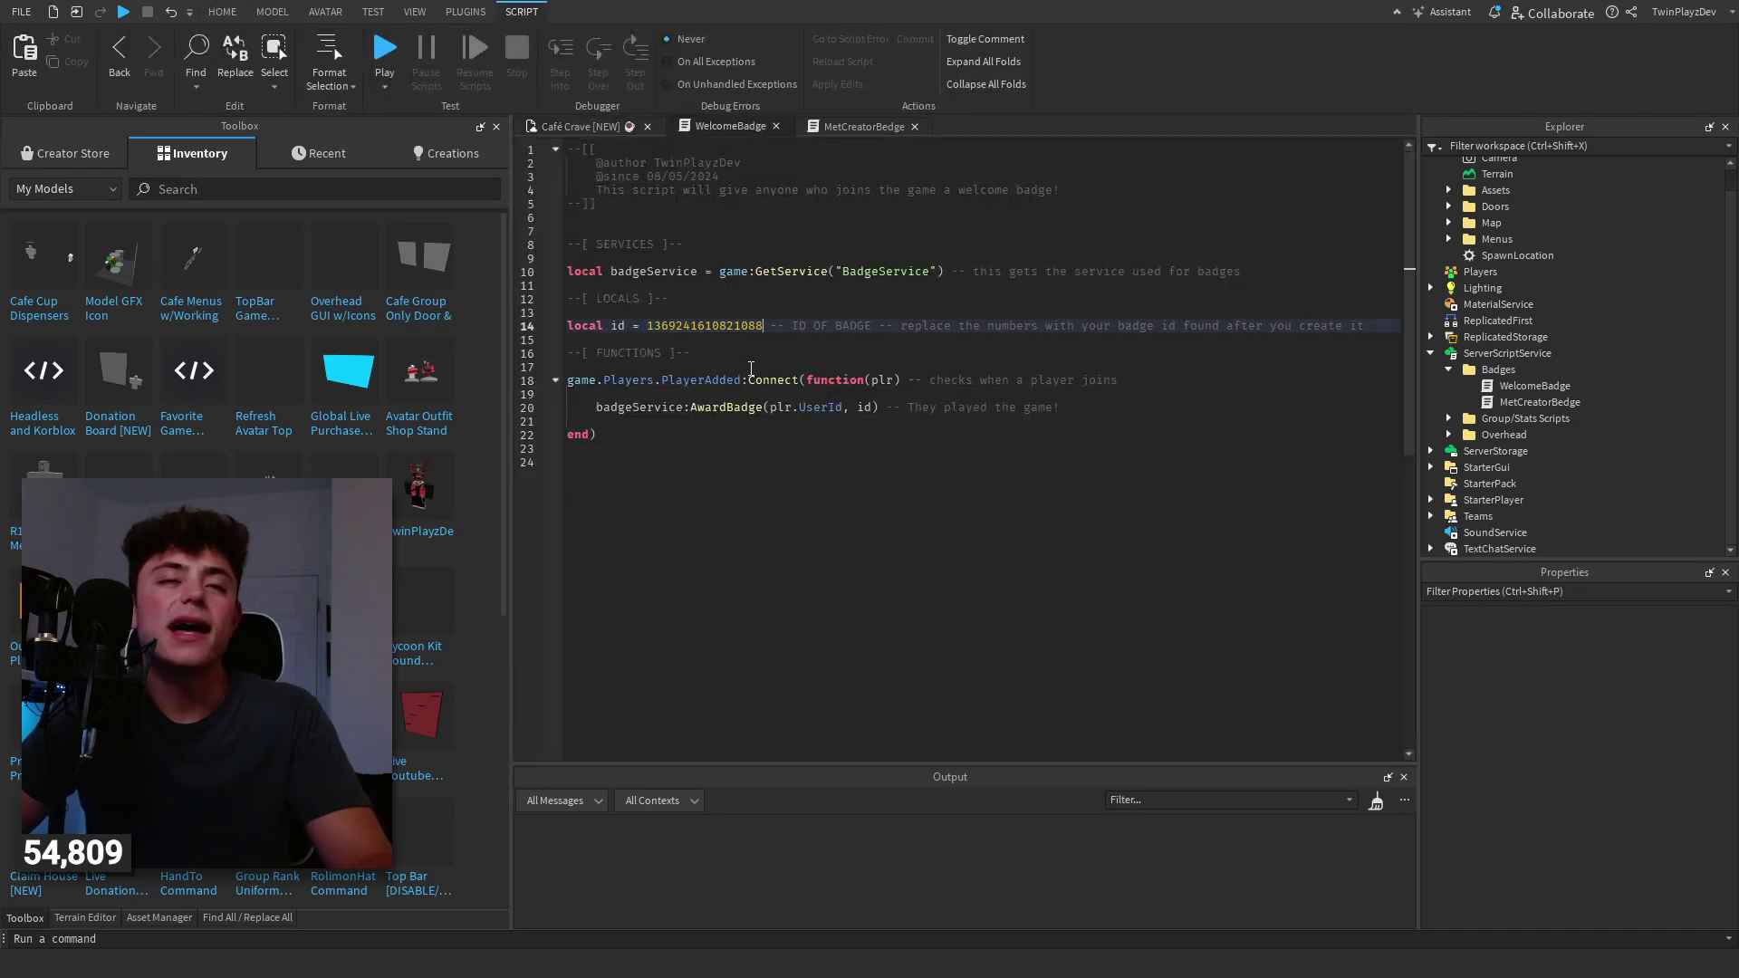
click(725, 299)
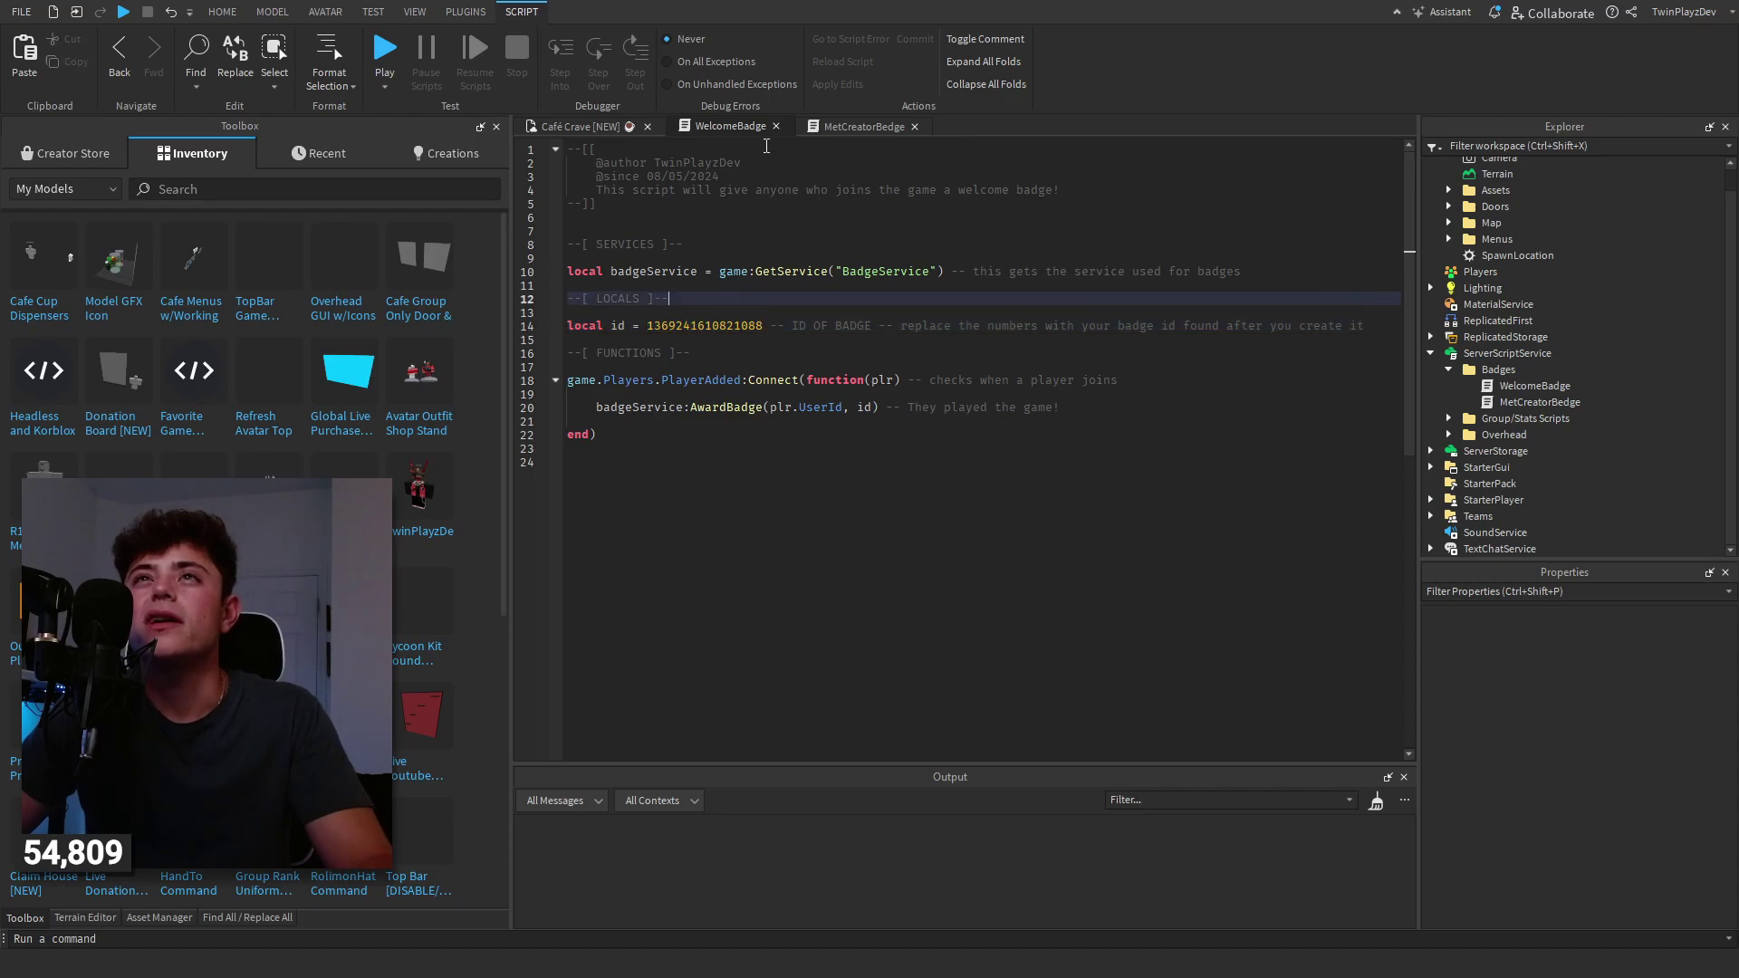
click(571, 126)
- Use File > Publish to Roblox to push the updated Café Crave place
click(21, 11)
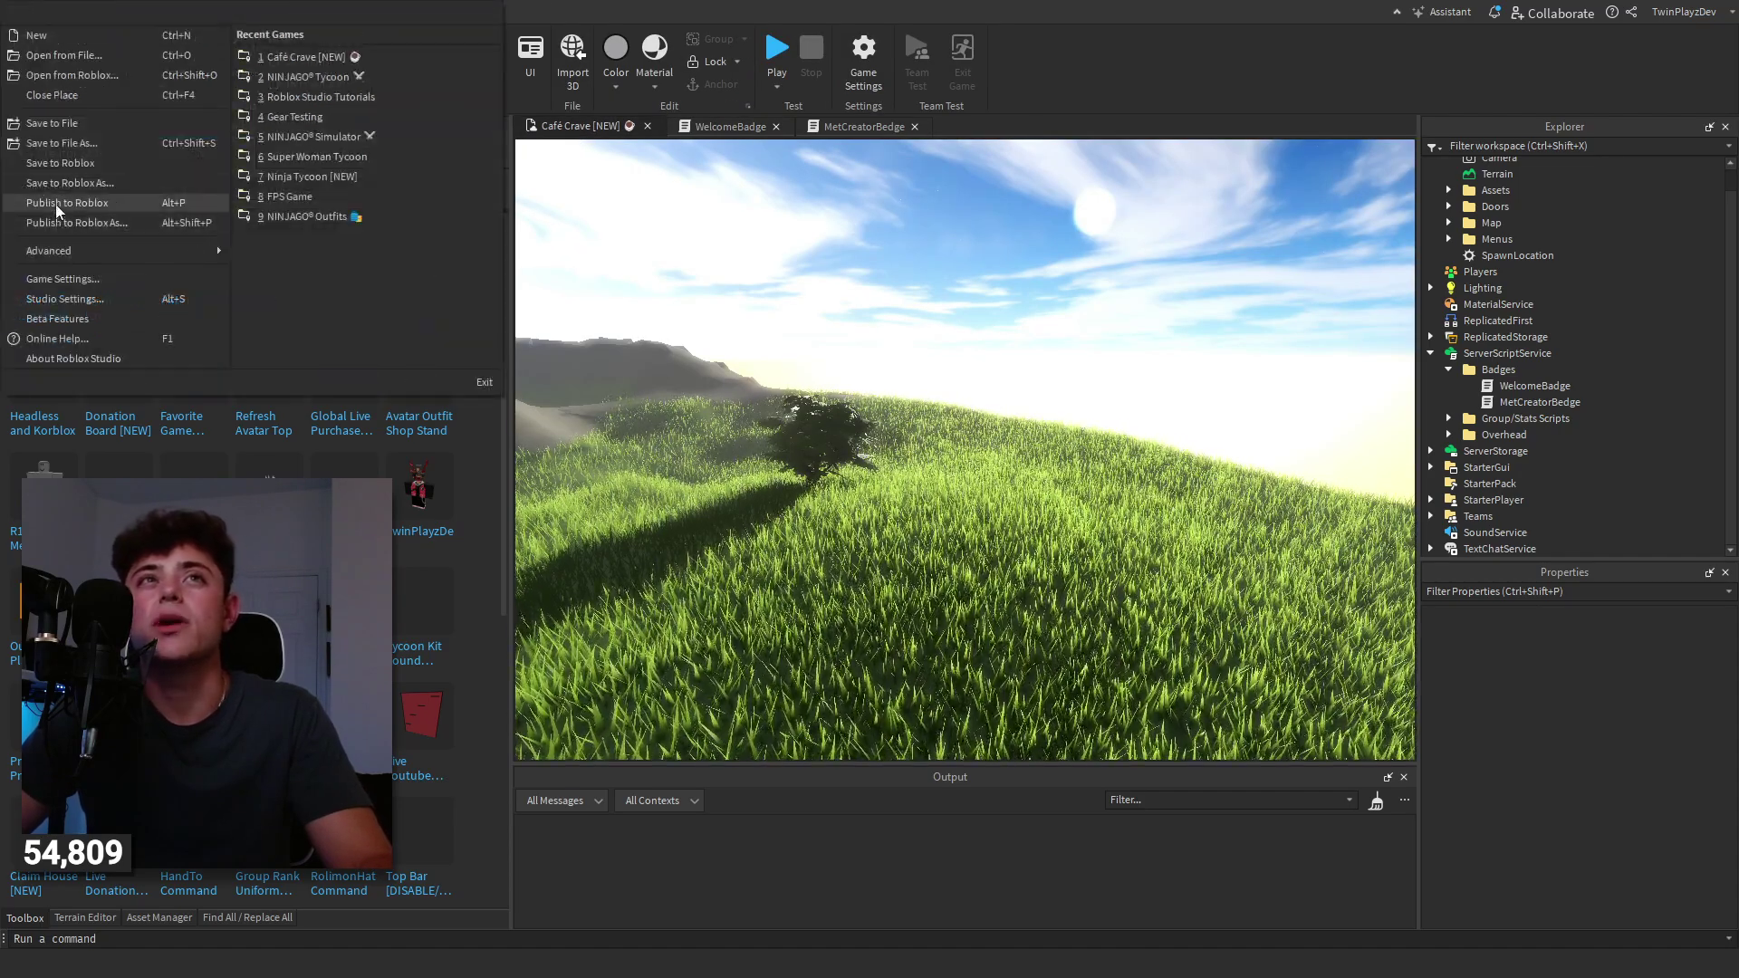
click(544, 299)
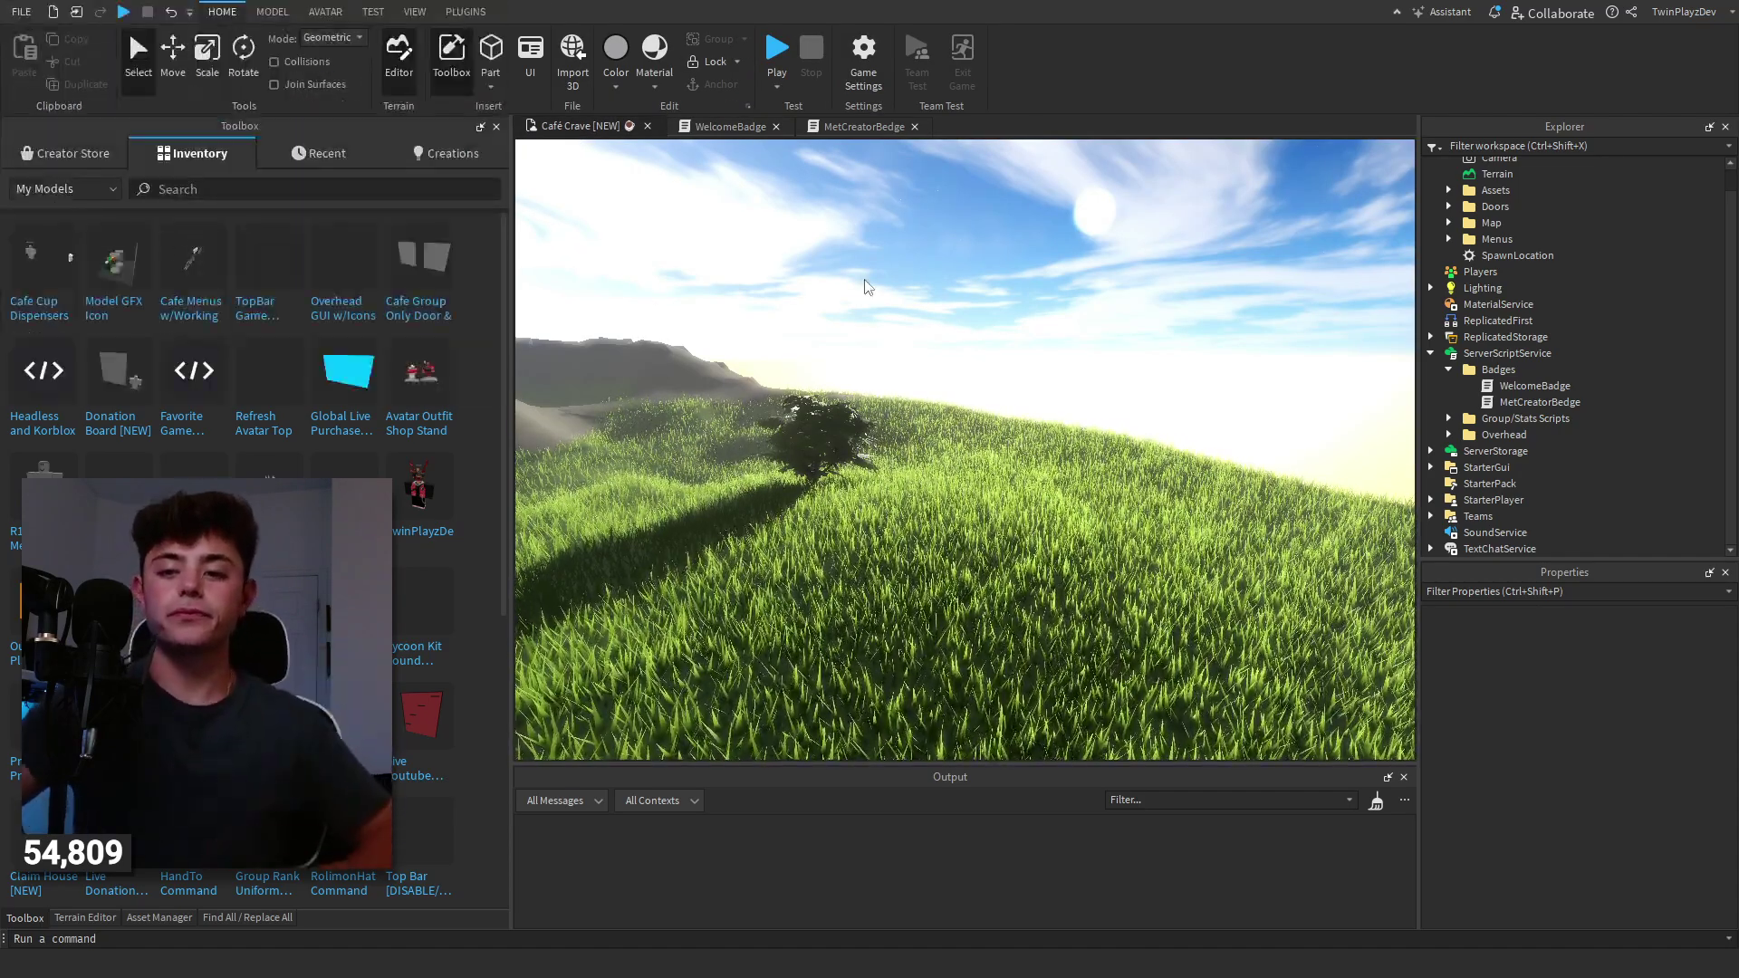